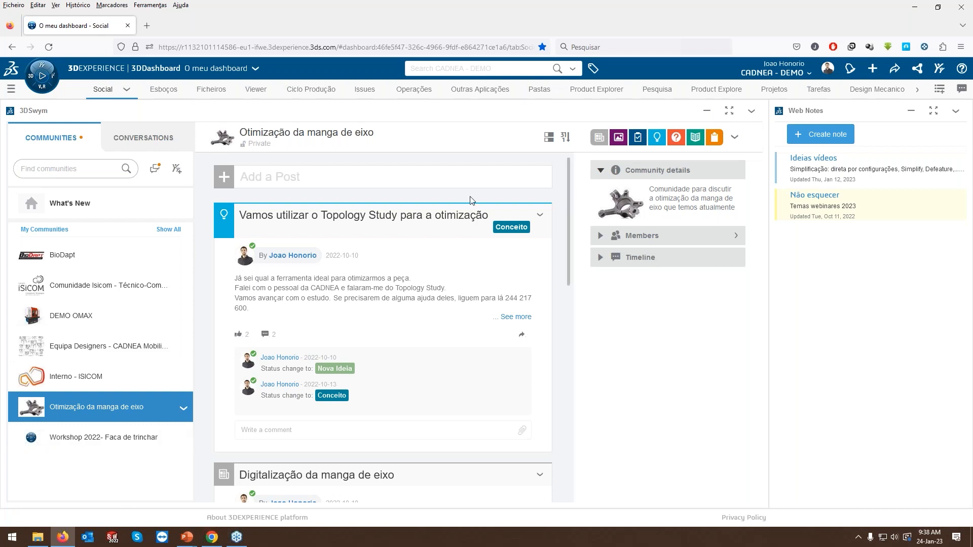
Load the EstruturaElevatoria assembly from the Pastas dashboard page into 3DPlay and maximize the viewer.
click(533, 96)
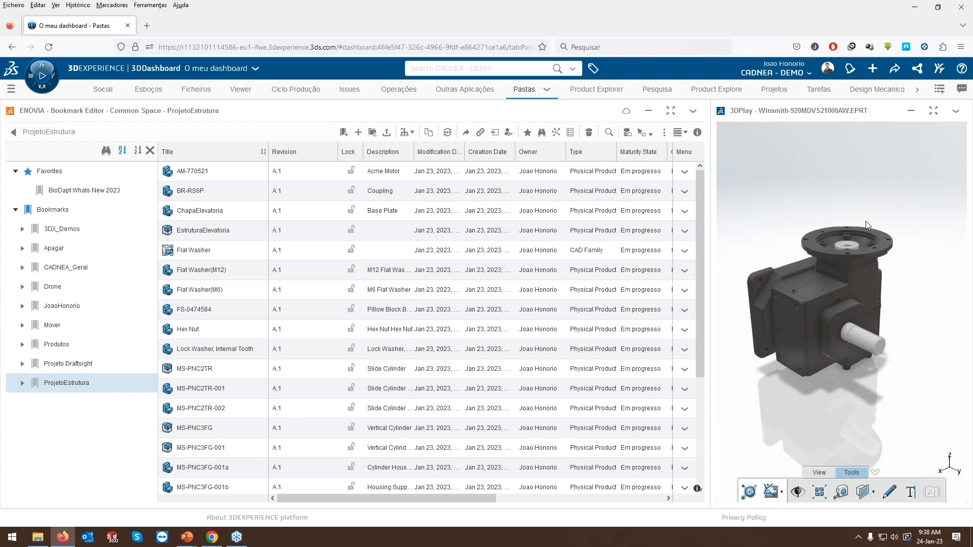
click(205, 233)
drag(205, 232, 851, 210)
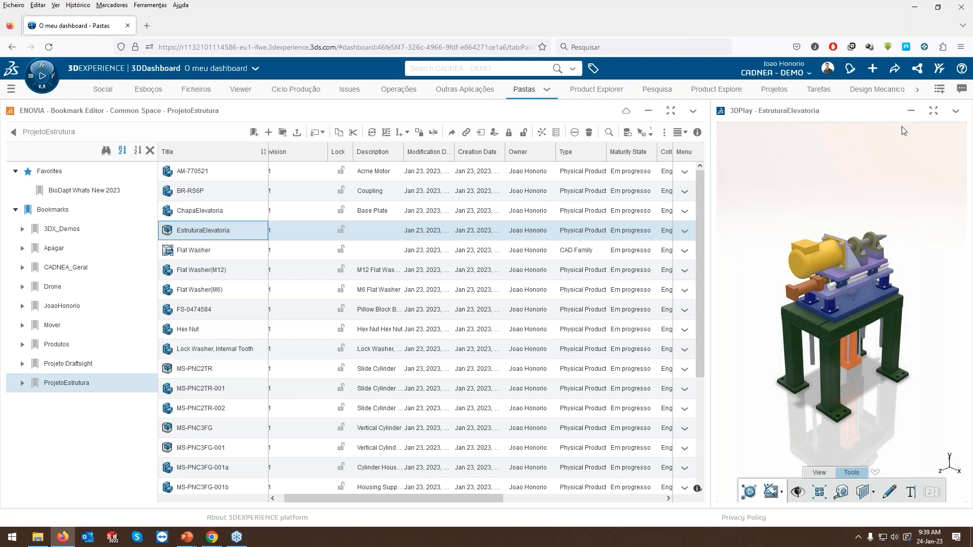
click(933, 112)
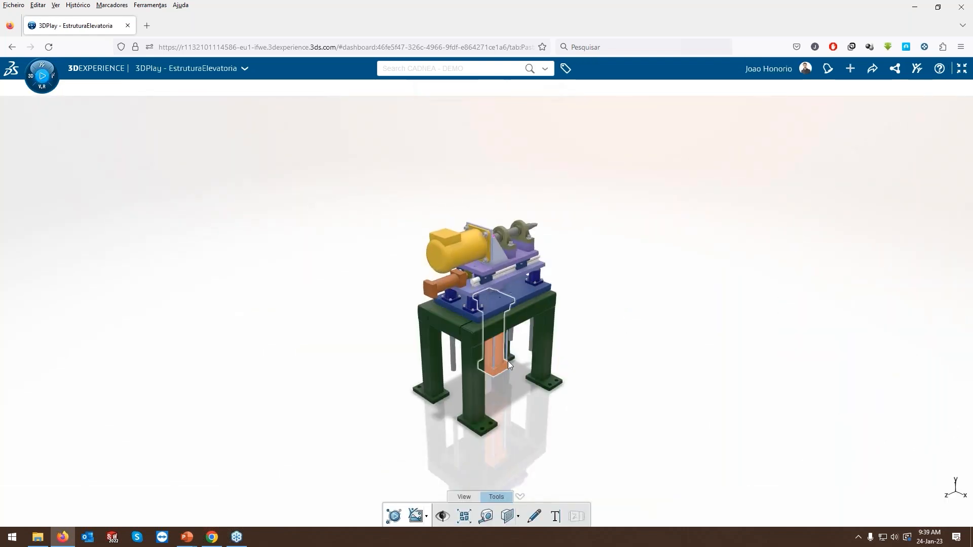
scroll(507, 361, up, 3)
scroll(506, 363, up, 2)
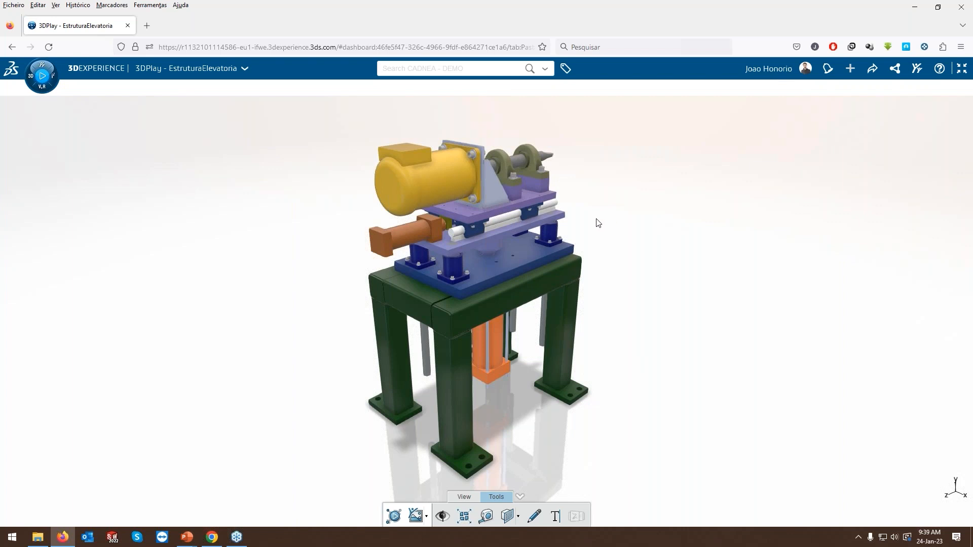
drag(510, 252, 588, 252)
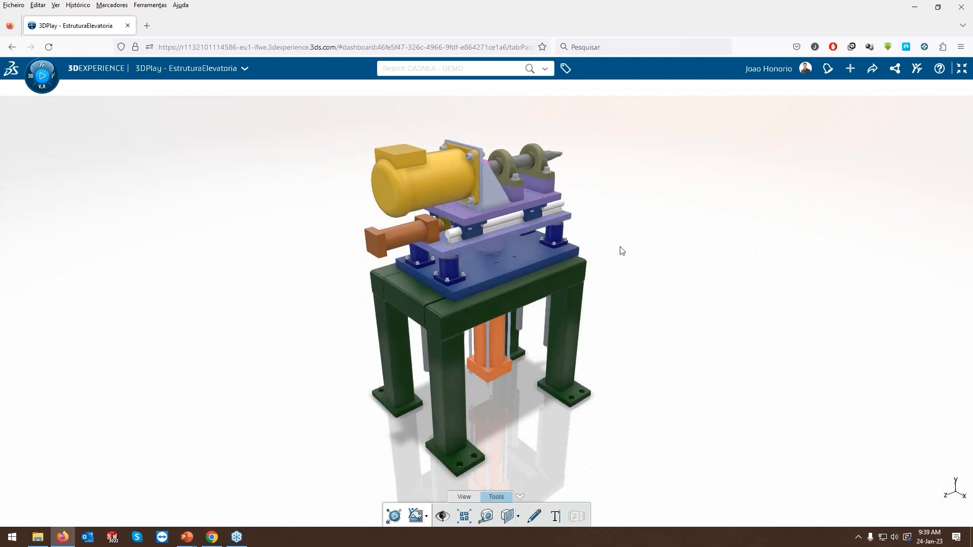
Add a red text annotation reading "Remover material" beside the upper plates of the assembly.
click(536, 517)
click(555, 516)
mouse_move(490, 297)
mouse_down()
mouse_move(564, 264)
mouse_move(613, 205)
mouse_move(616, 217)
mouse_up()
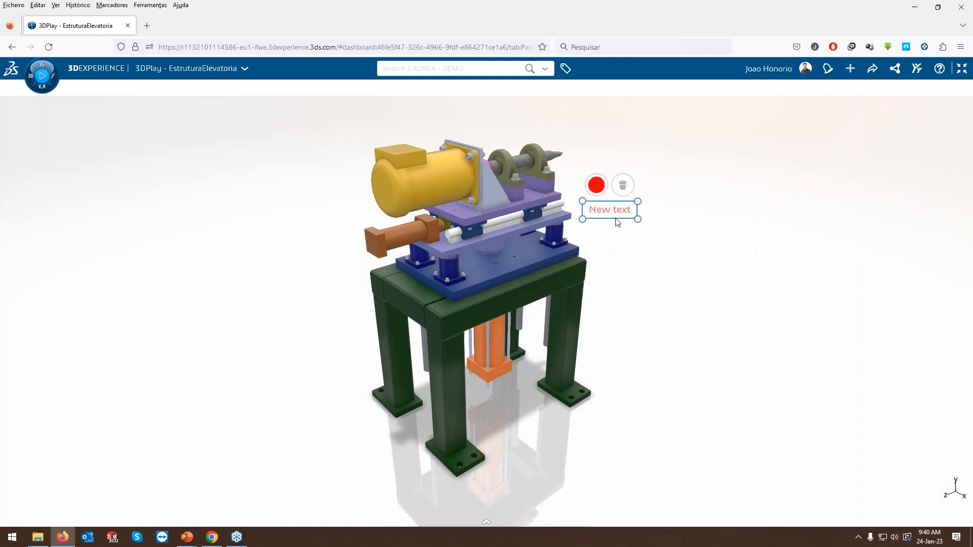
double_click(616, 215)
text(Remover material)
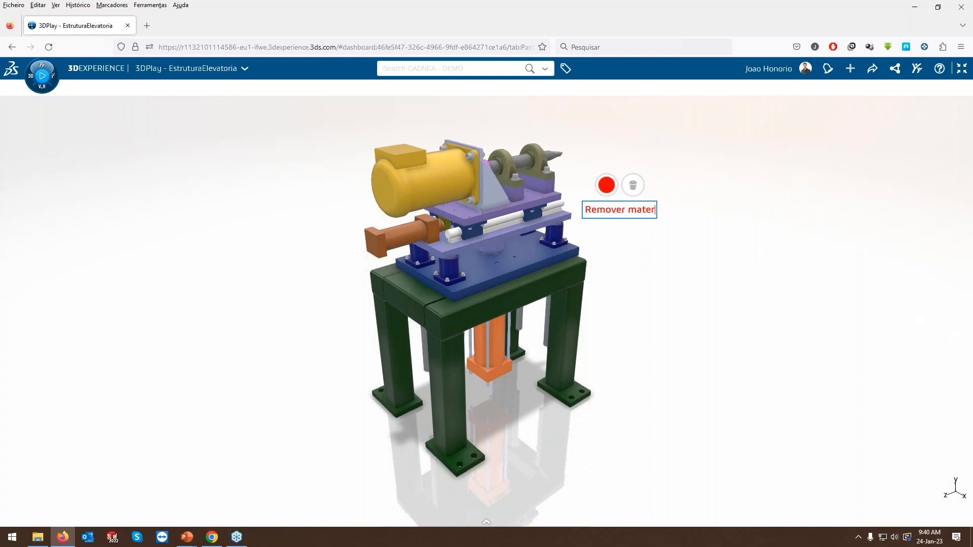
click(641, 248)
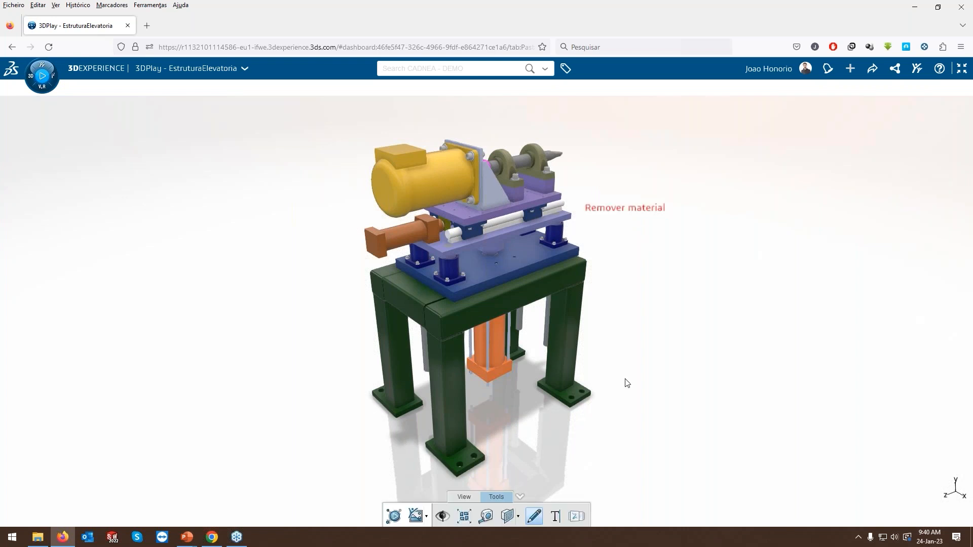
click(961, 33)
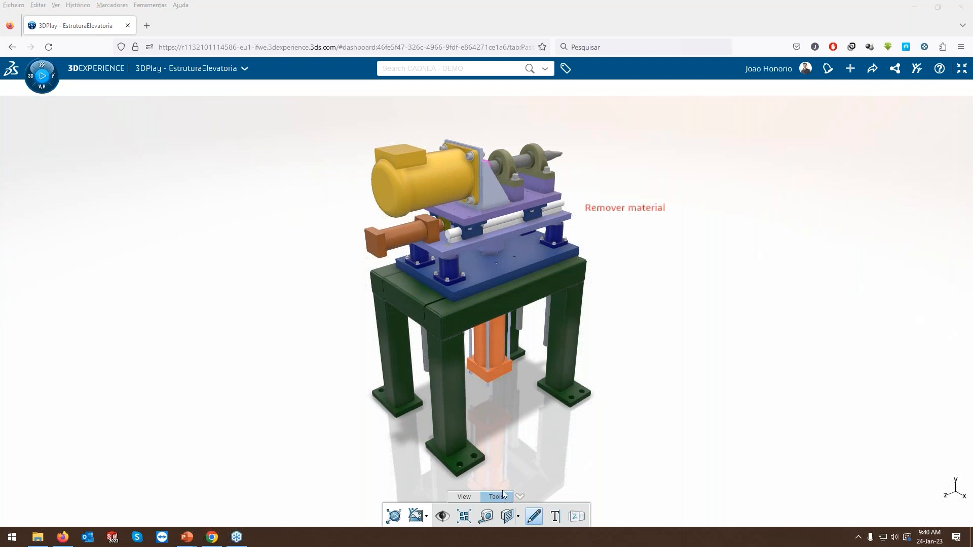
Save a screenshot of the annotated model as a PNG file and restore the viewer to its dashboard size.
click(427, 518)
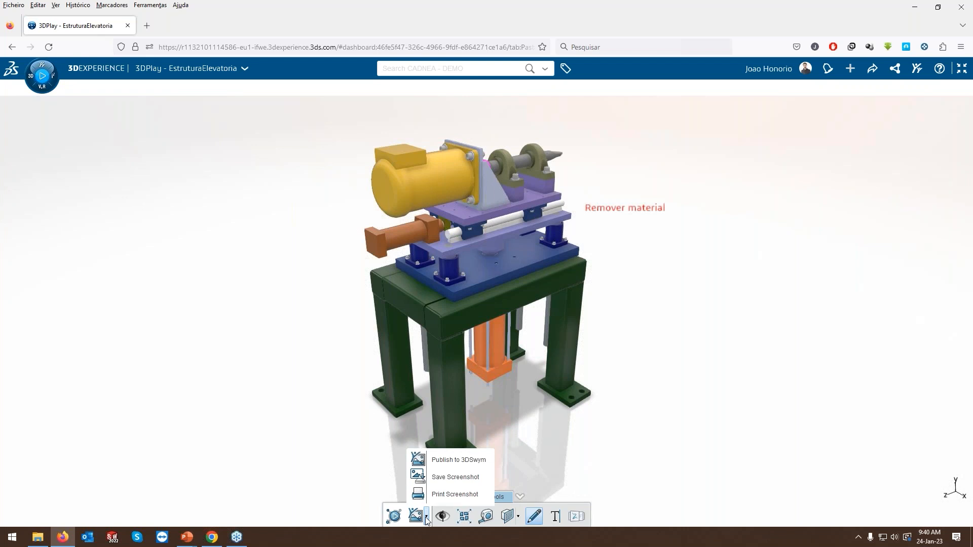
click(466, 482)
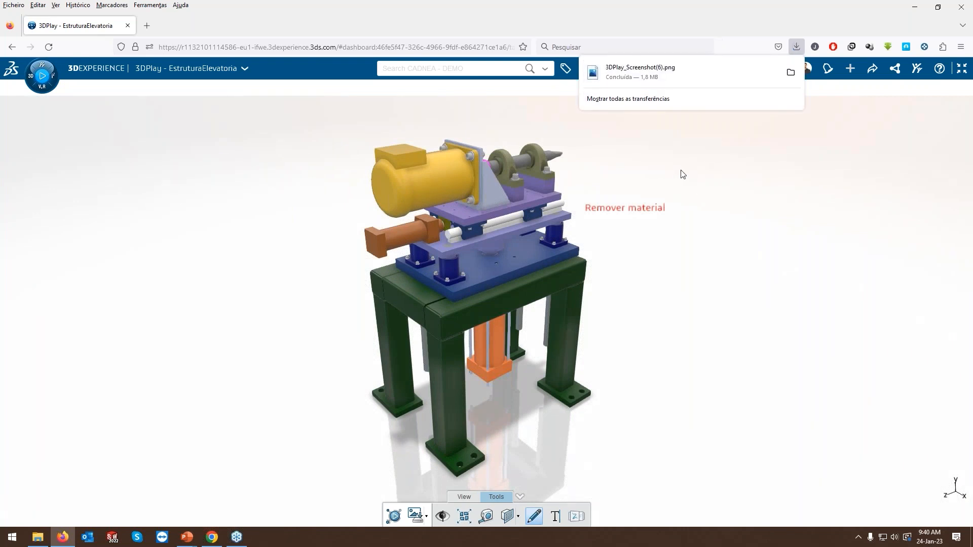
click(746, 171)
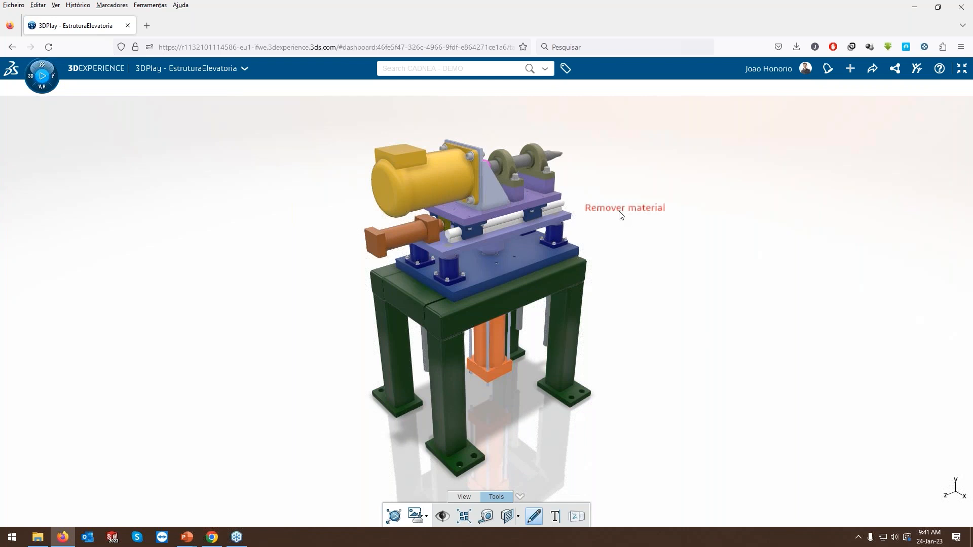
click(962, 71)
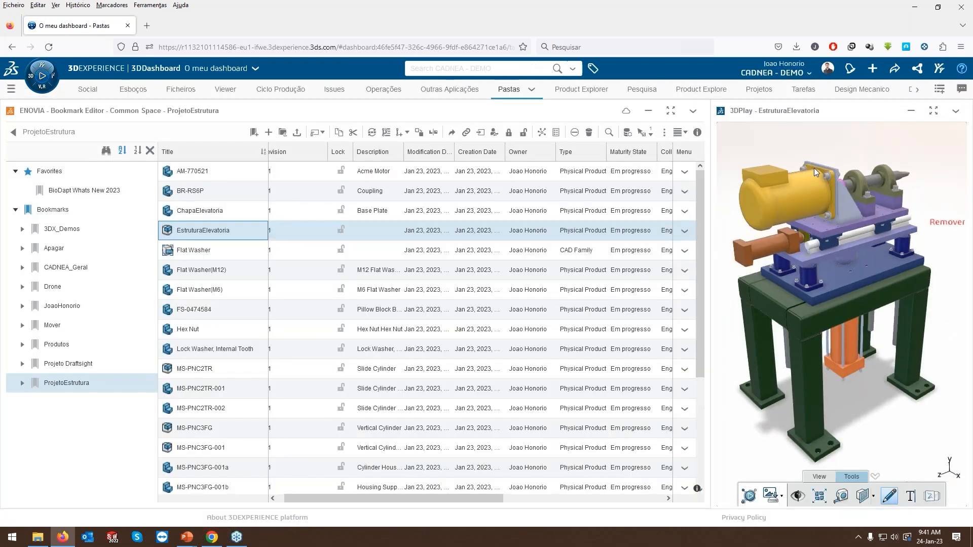
In the colleague's 3DSwym conversation, mention the colleague, write "se possível remove material da chapa" and attach 3DPlay_Screenshot(6).png.
click(103, 90)
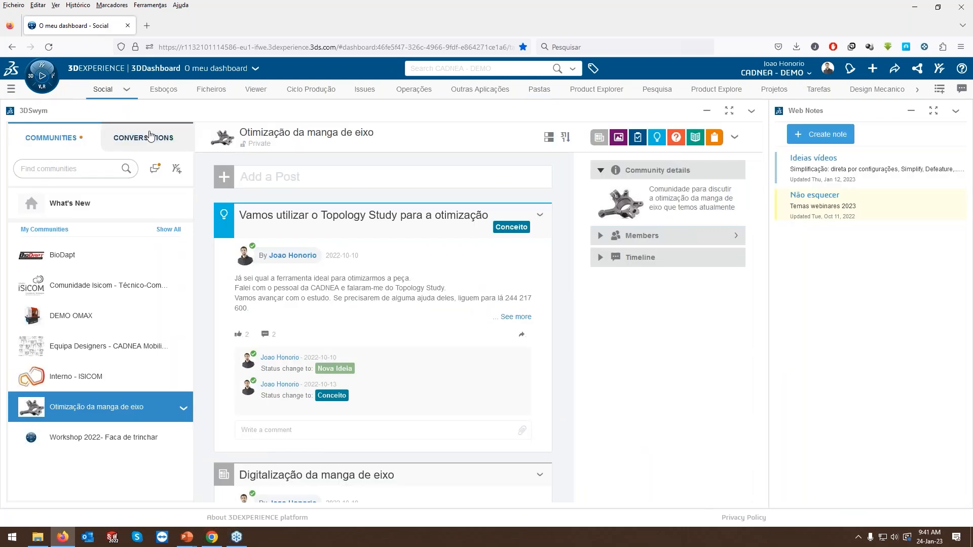
click(150, 136)
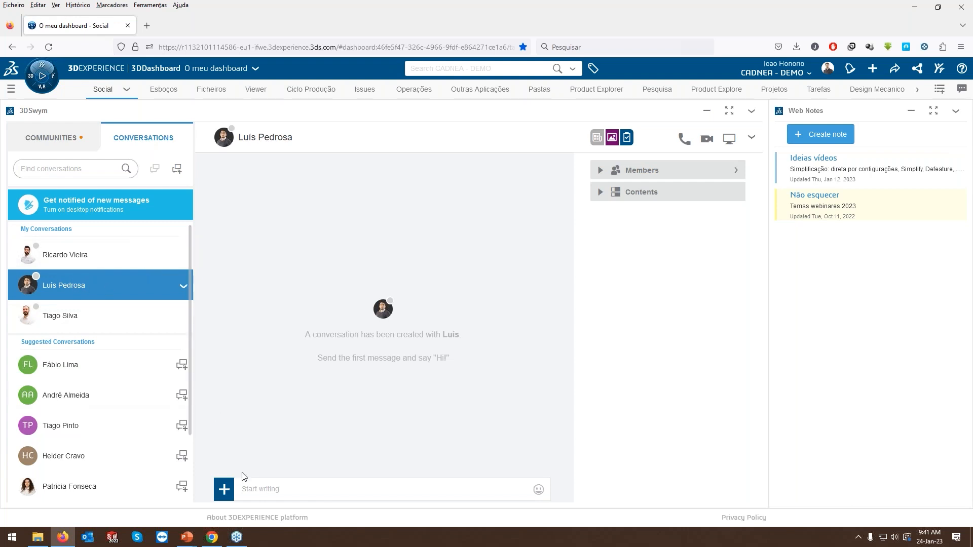
click(253, 489)
text(@Luis)
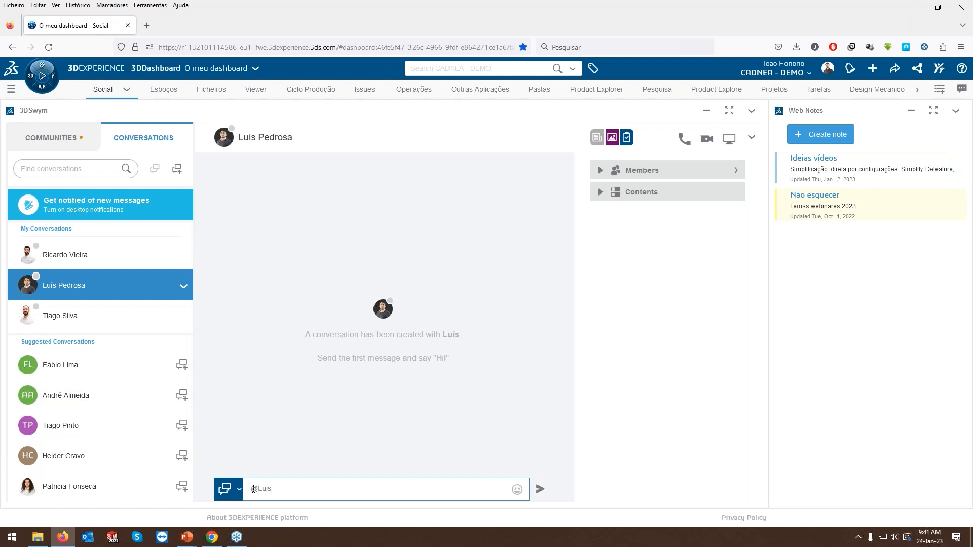
click(316, 436)
text(se possível )
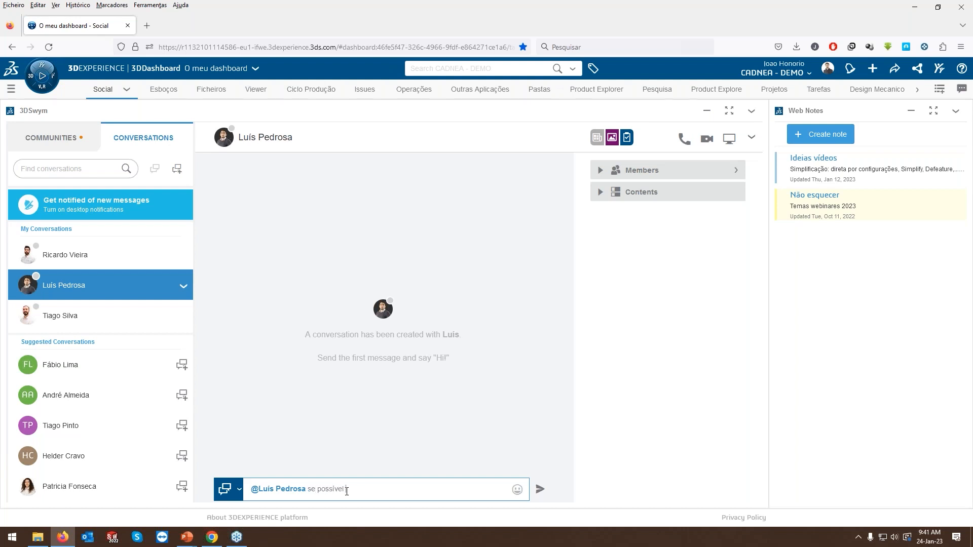
text(remove material da chapa)
click(796, 47)
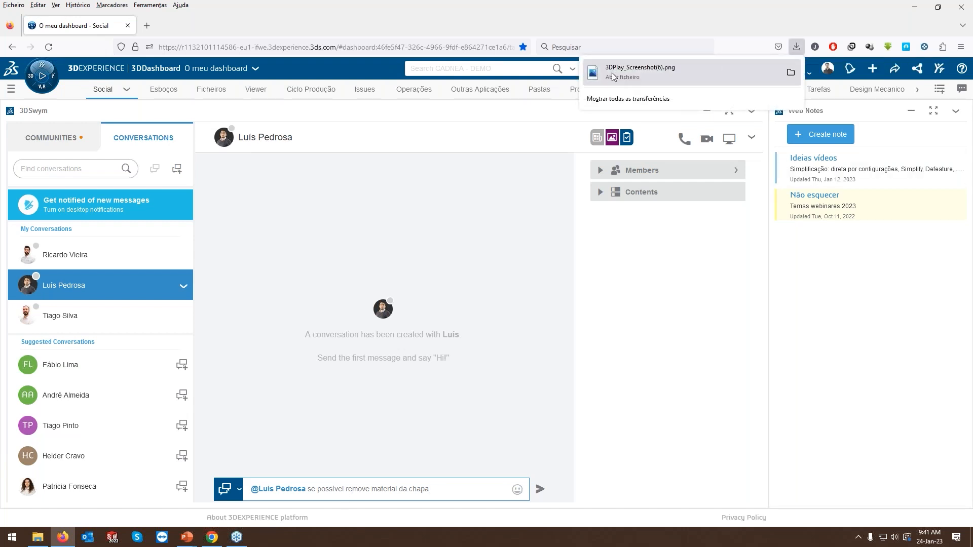
drag(640, 75, 386, 480)
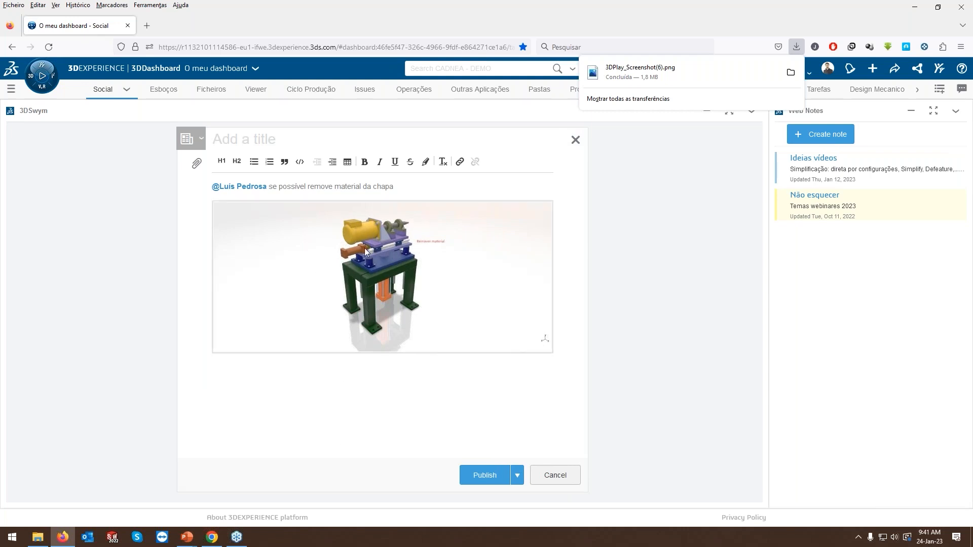
Title the post "Remoção de material" and publish it.
click(246, 145)
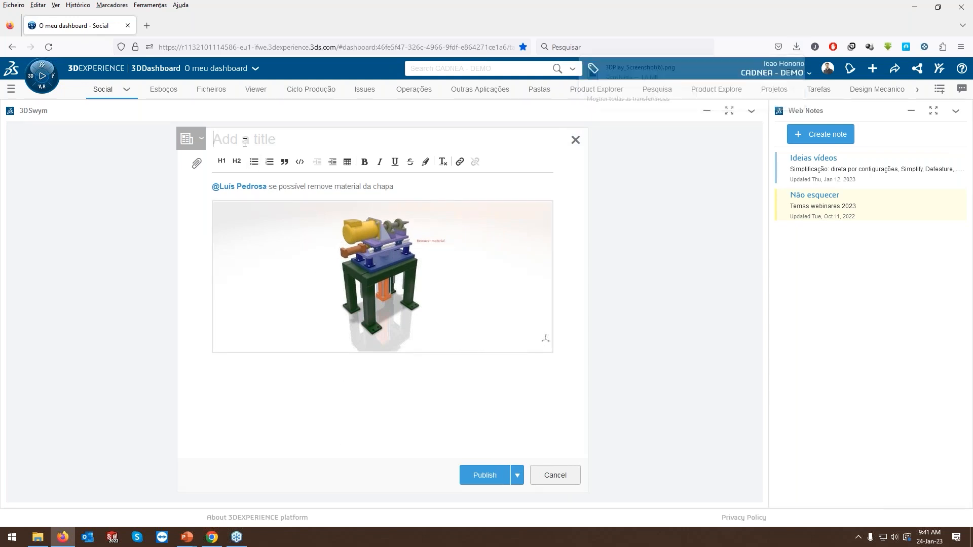
click(245, 143)
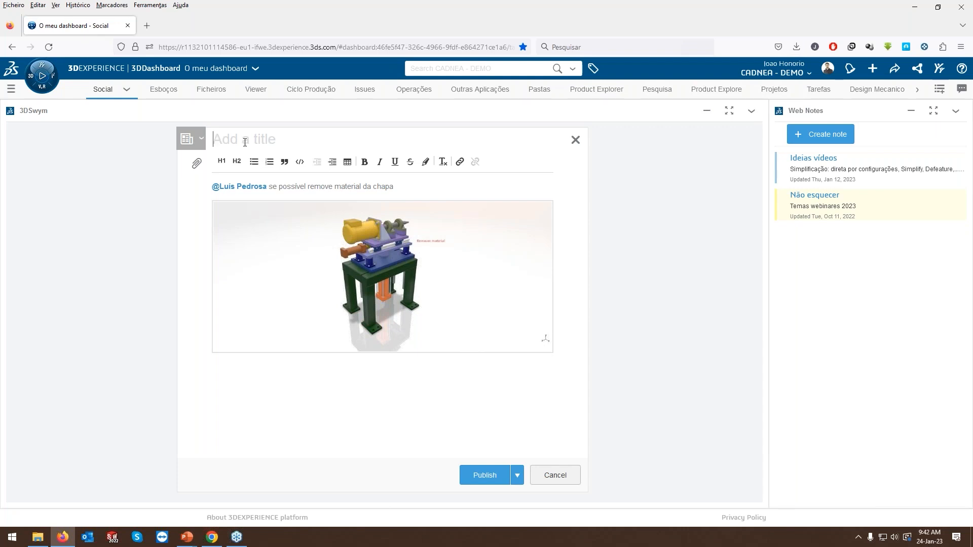
text(Remoção de material)
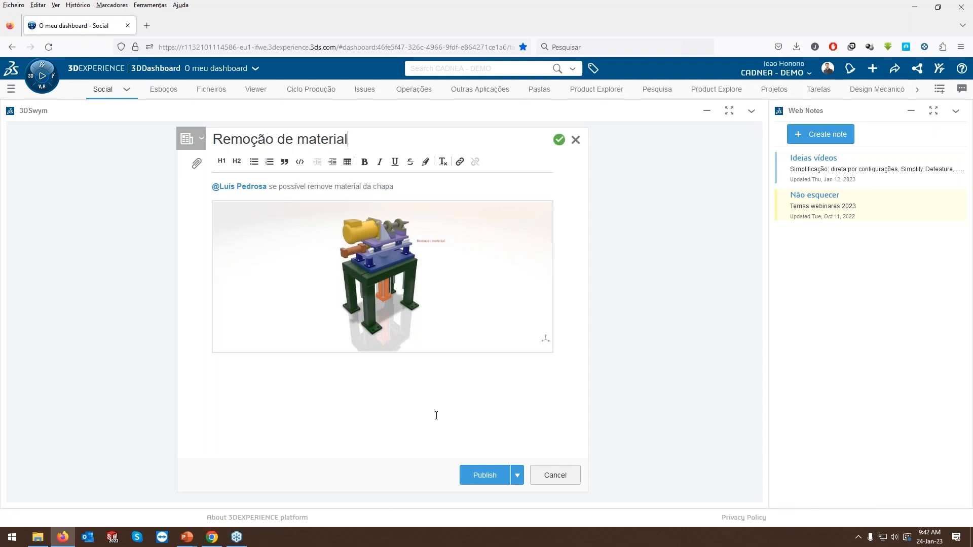
click(481, 479)
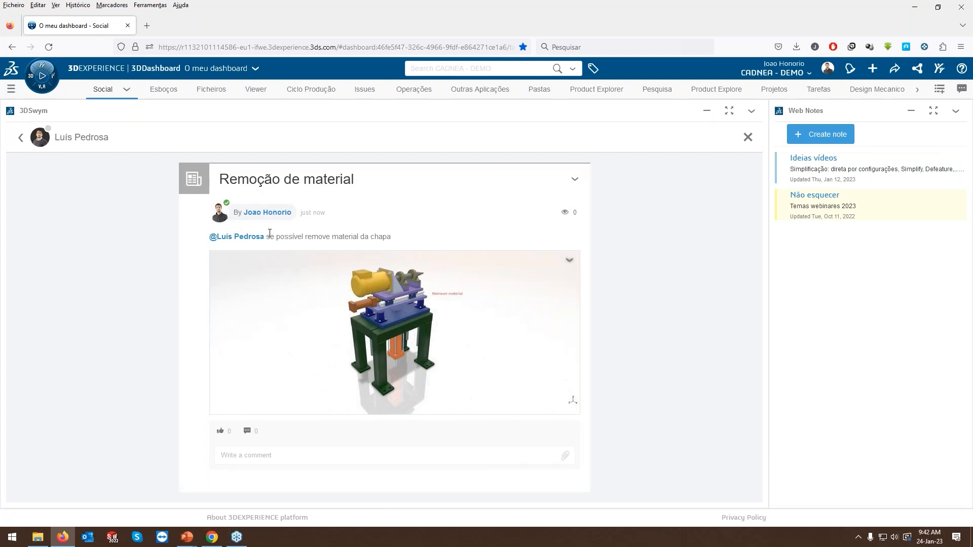
Switch to Chrome and read the post behind the "Remoção de material" mention notification, closing the post and the notification list when done.
click(211, 538)
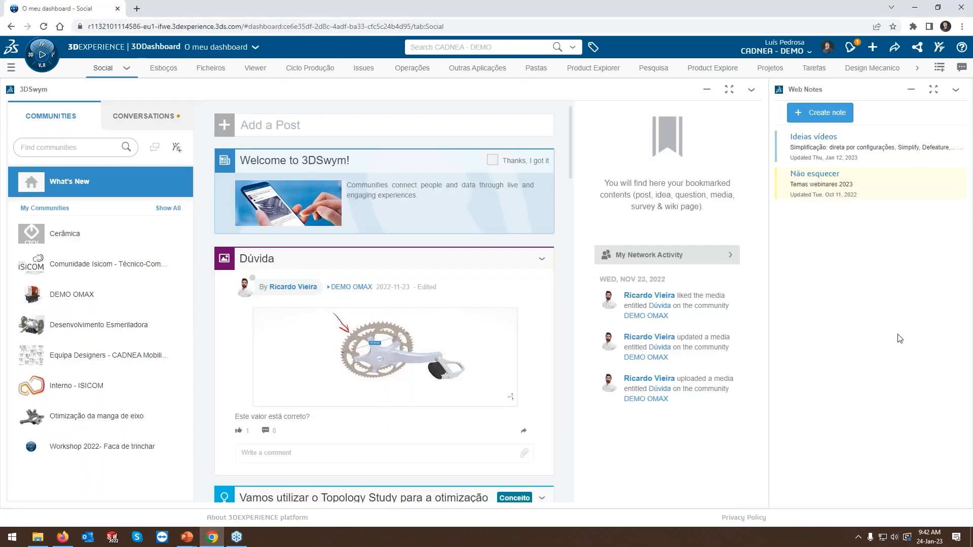
click(852, 53)
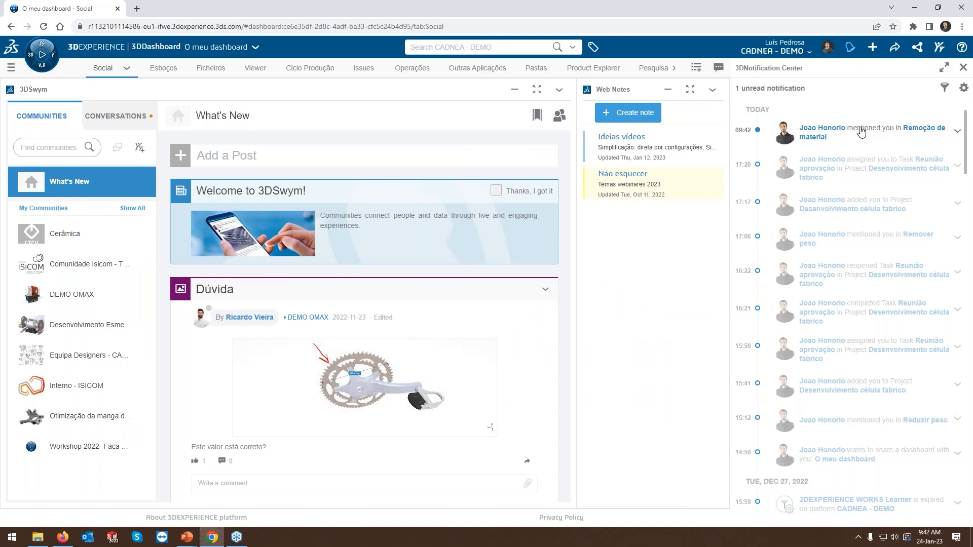
click(855, 131)
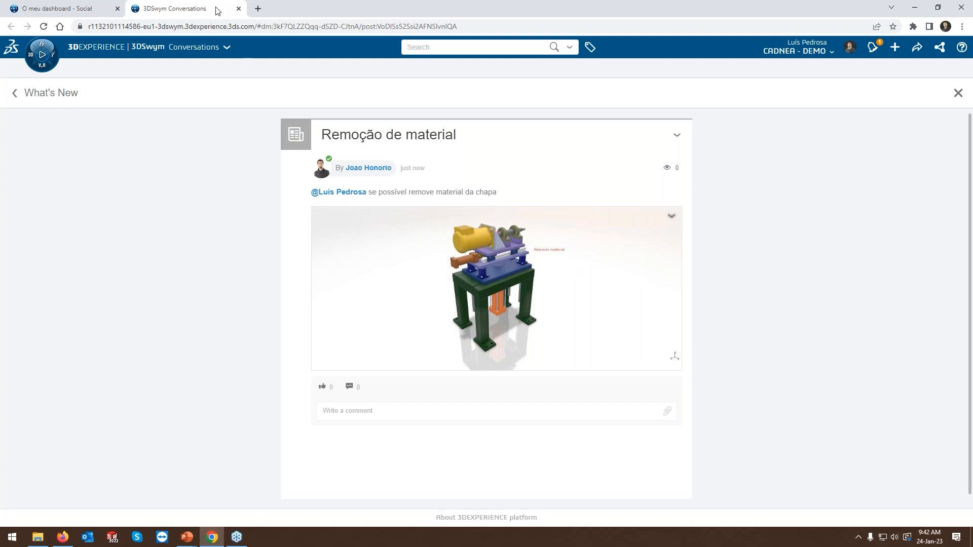
click(239, 8)
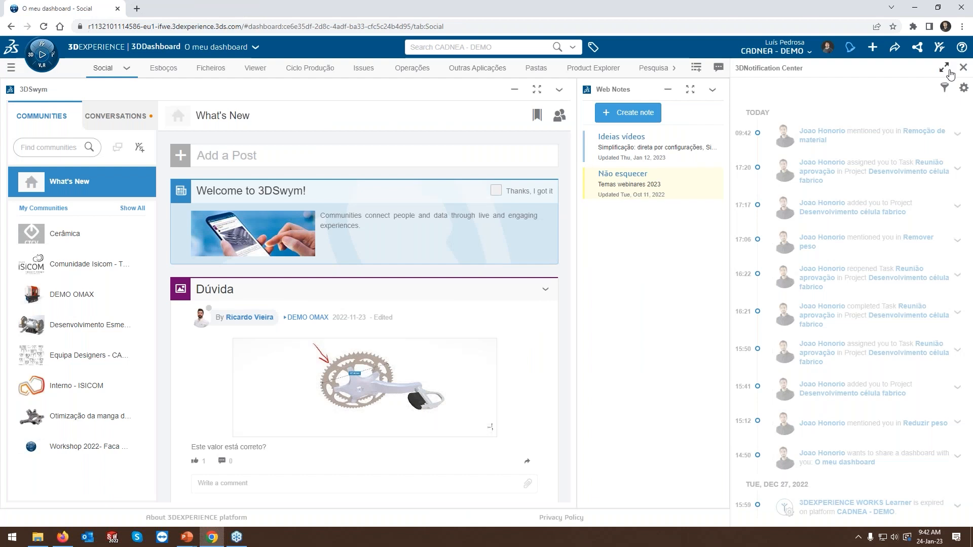
click(962, 68)
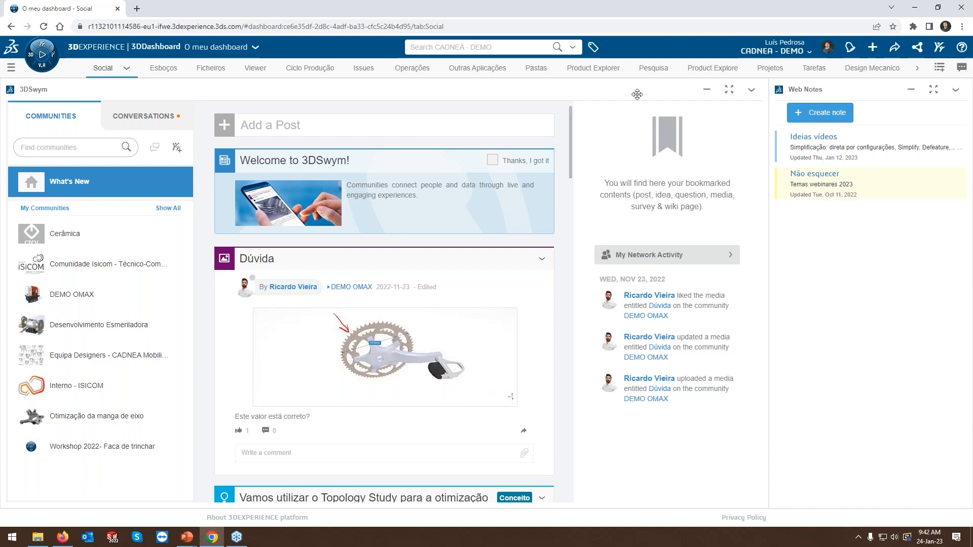
Create a task named "Remoção de material" on the Tarefas dashboard page and open its details.
click(814, 68)
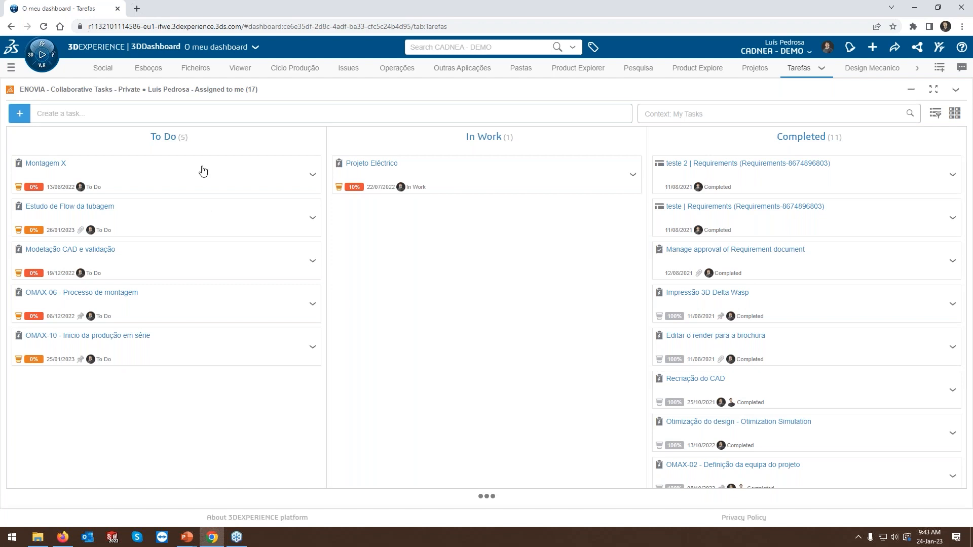
click(63, 113)
text(Re)
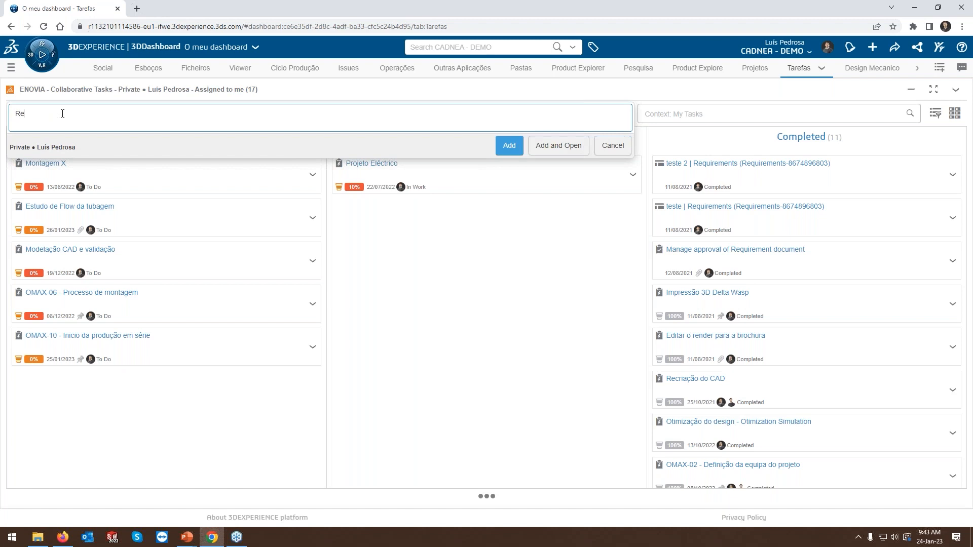
text(moção de material)
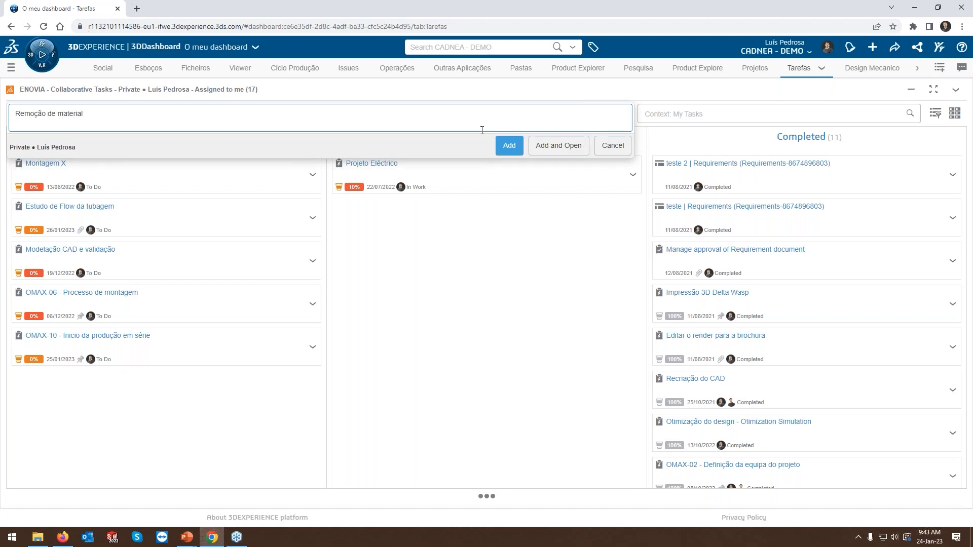
click(560, 147)
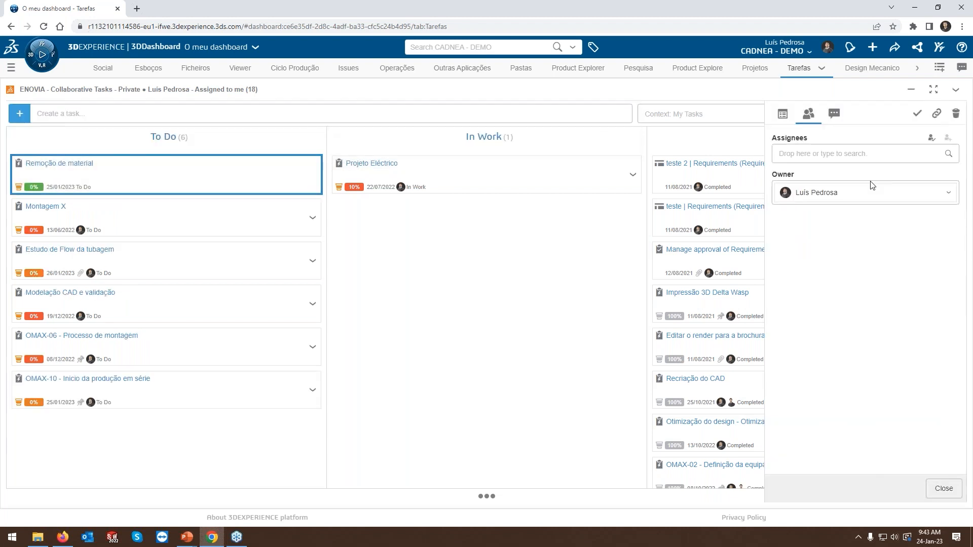
Enter the description "Remover material da chapa superior, se possível" in the properties of the "Remoção de material" task.
click(780, 120)
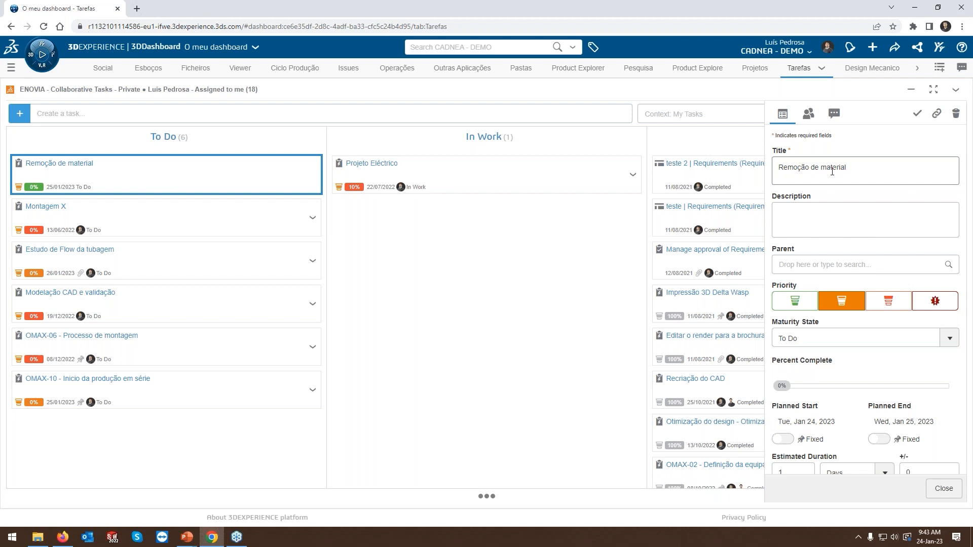
click(821, 228)
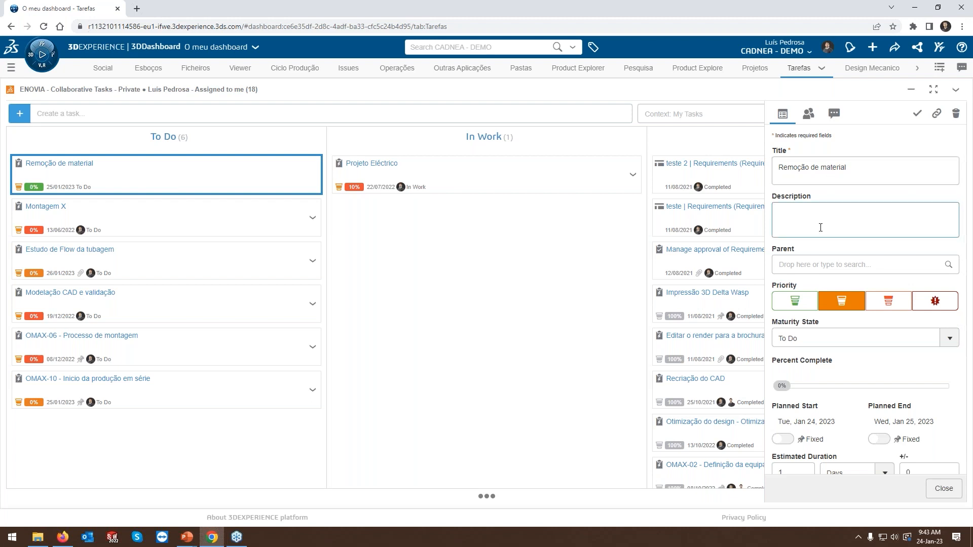
text(Remover )
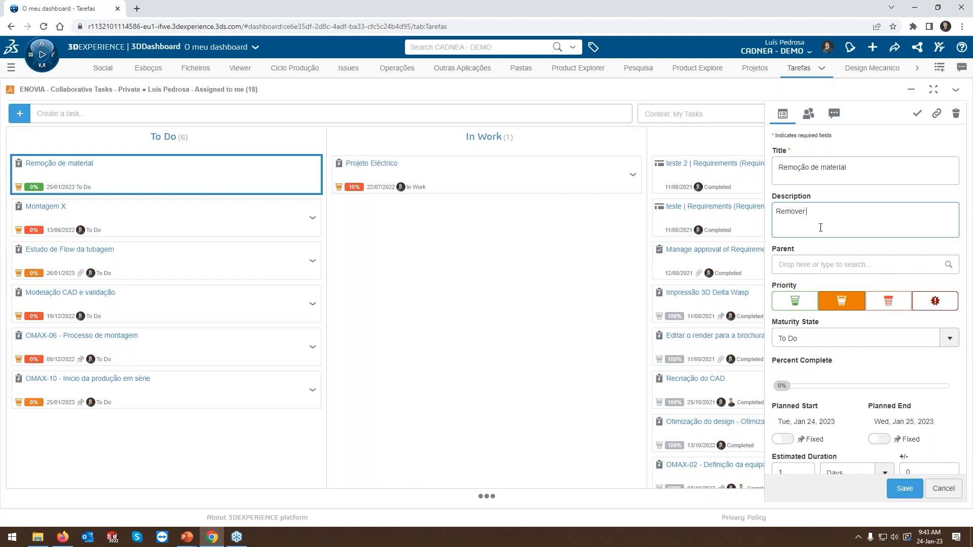
text(material da chapa superior.)
text( se possível)
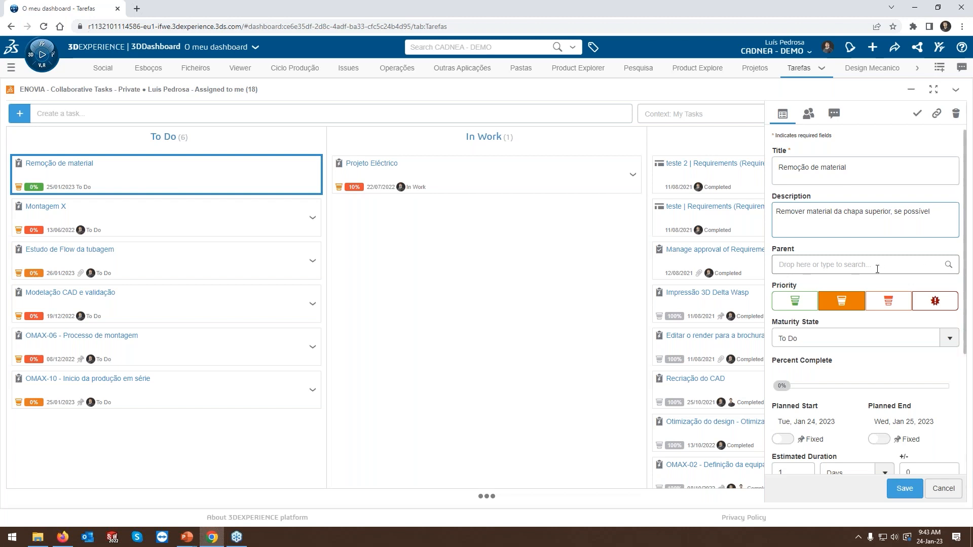
Set the task's priority to High and keep its maturity state at To Do.
scroll(860, 266, down, 2)
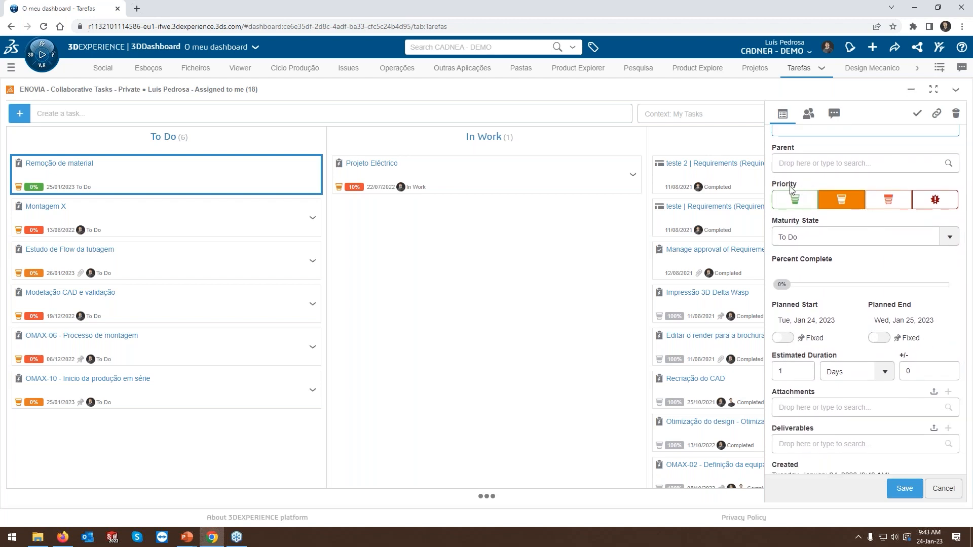
click(888, 199)
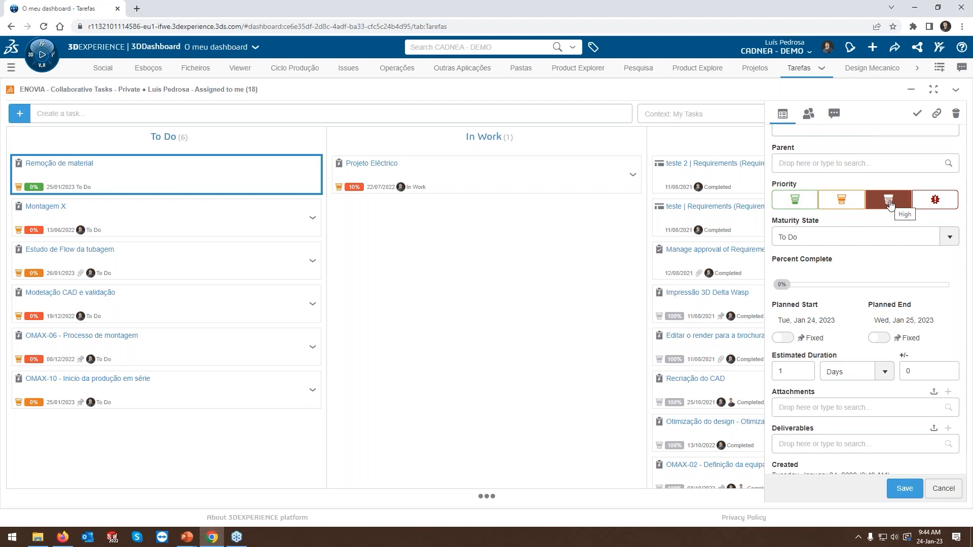
click(864, 243)
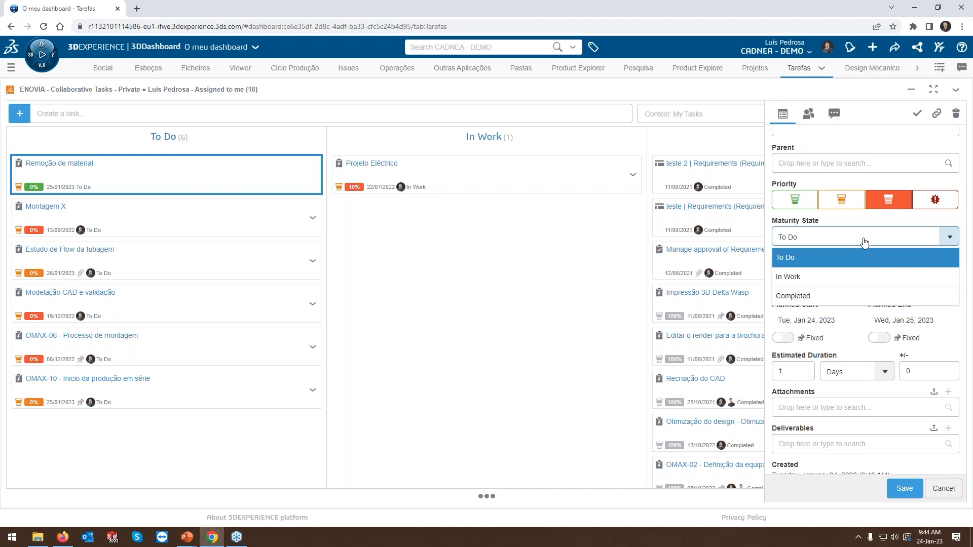
click(864, 243)
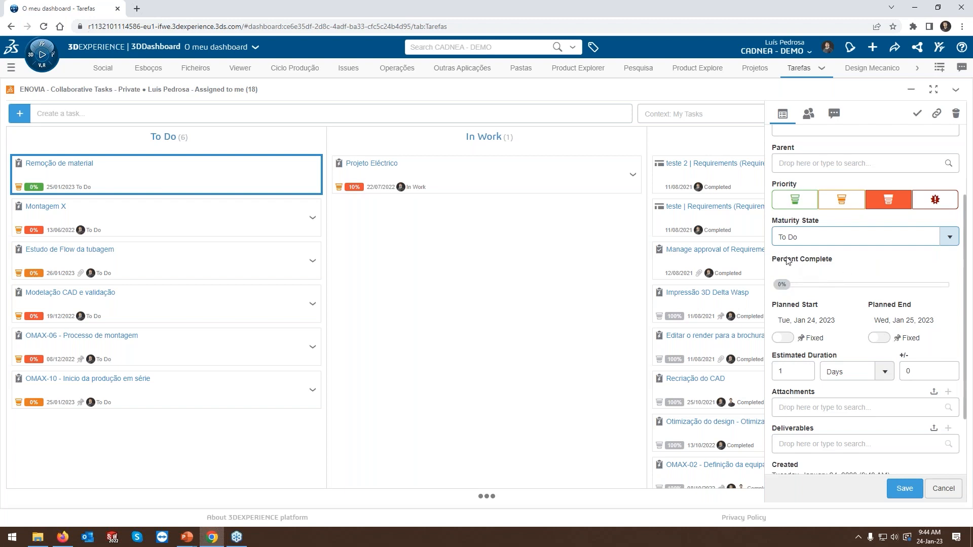
Set the task's estimated duration to 0.25 hours.
scroll(843, 330, down, 1)
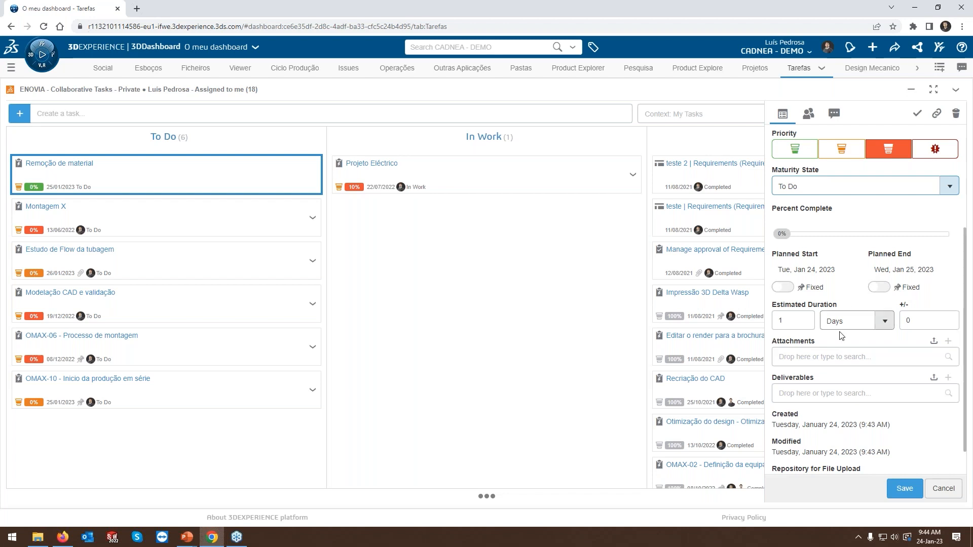
click(847, 321)
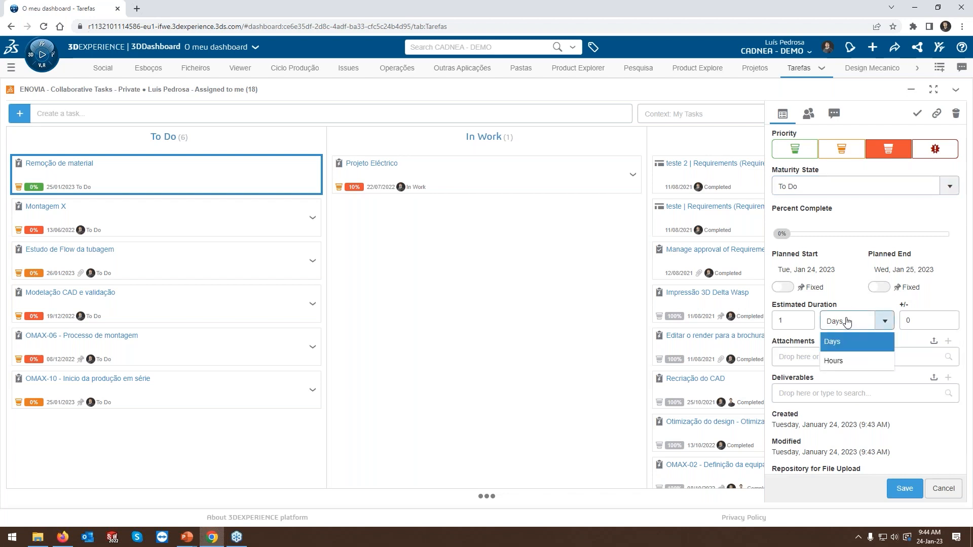
click(852, 364)
double_click(781, 318)
text(0.25)
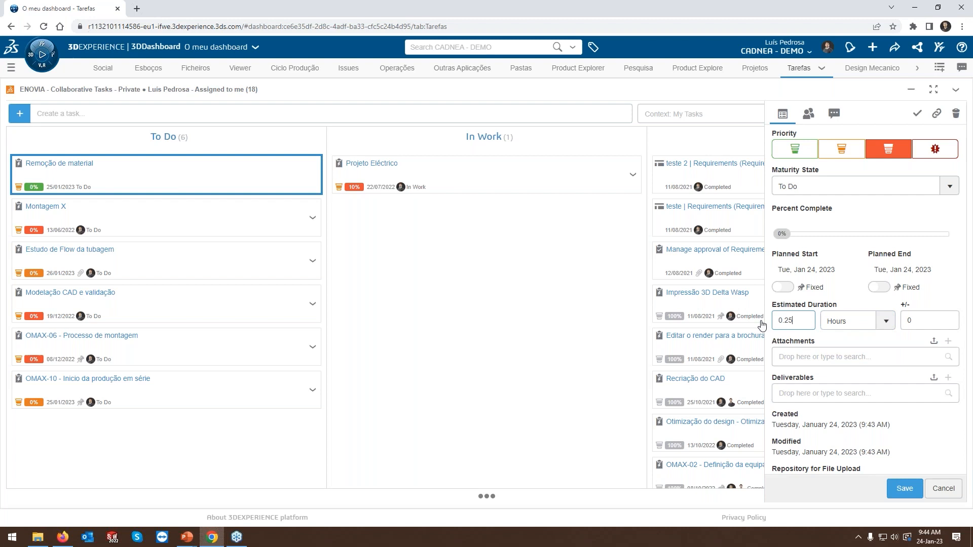
Search the attachments for "elevat" and attach the EstruturaElevatoria assembly to the task.
click(808, 357)
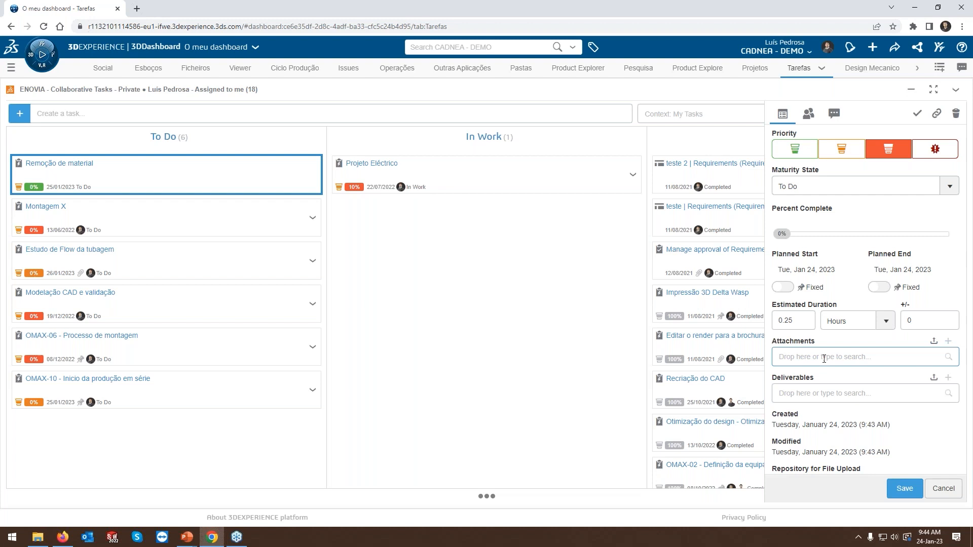
text(elevat)
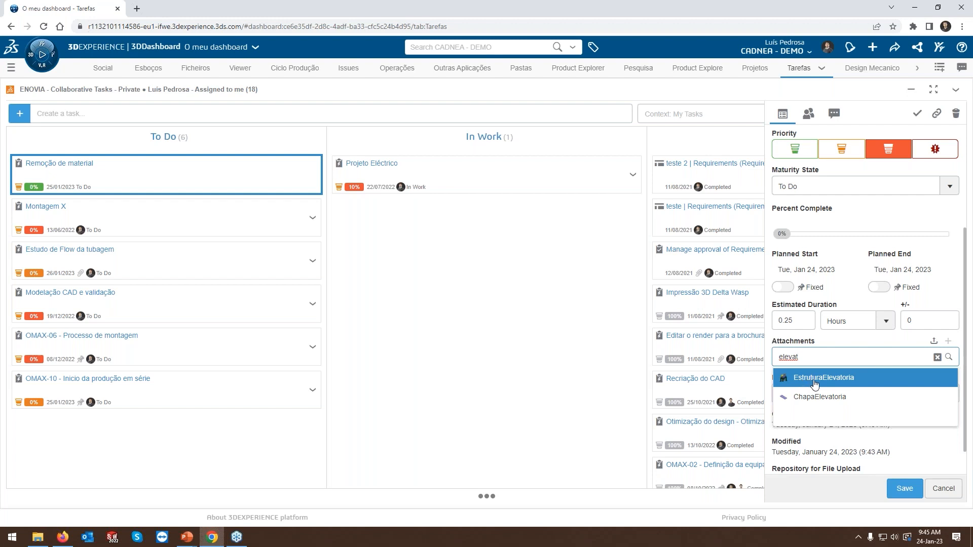
click(815, 384)
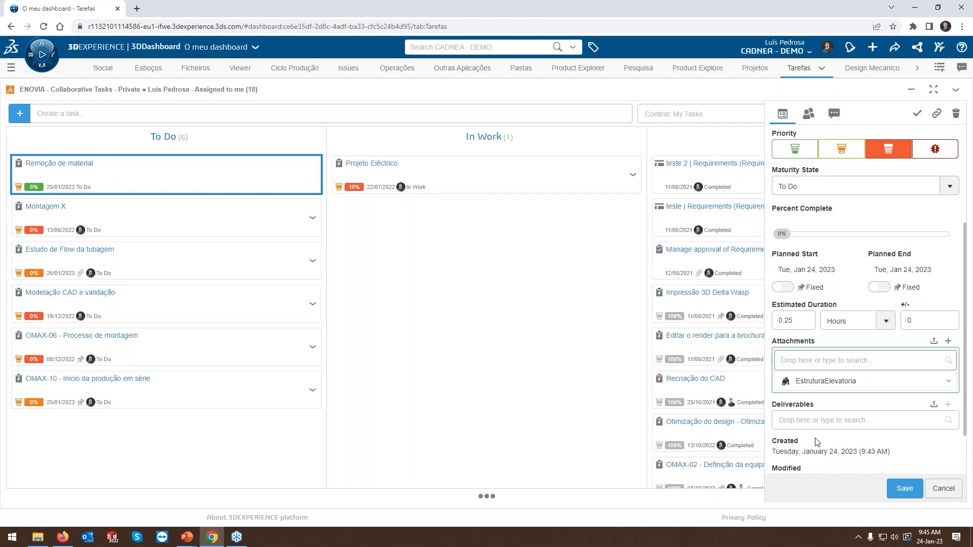
scroll(818, 442, down, 2)
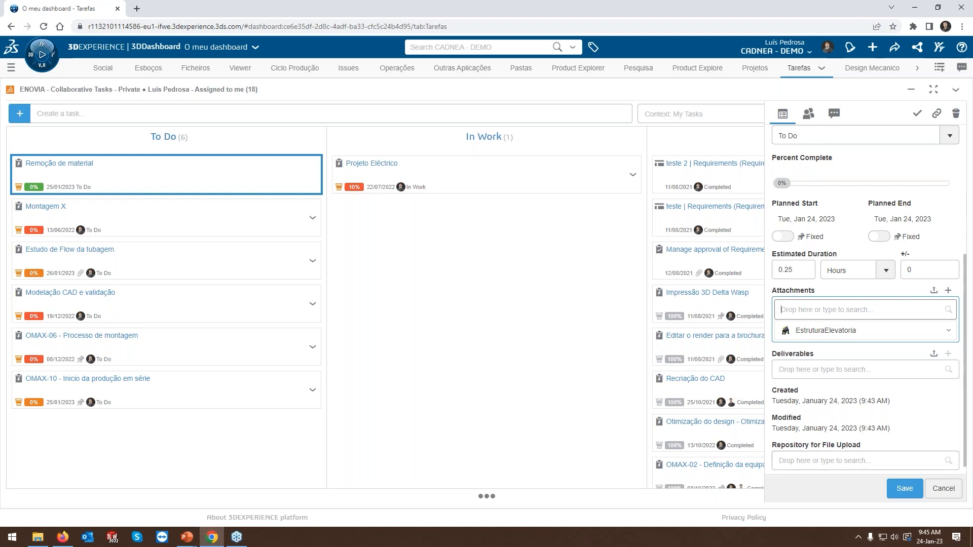
scroll(831, 422, up, 5)
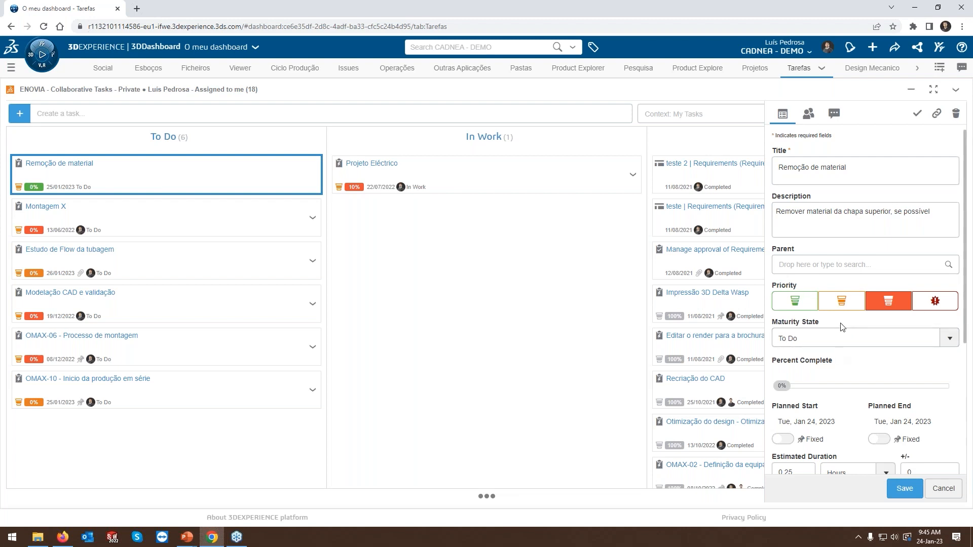
Add yourself and the colleague who requested the change as assignees of the task.
click(810, 121)
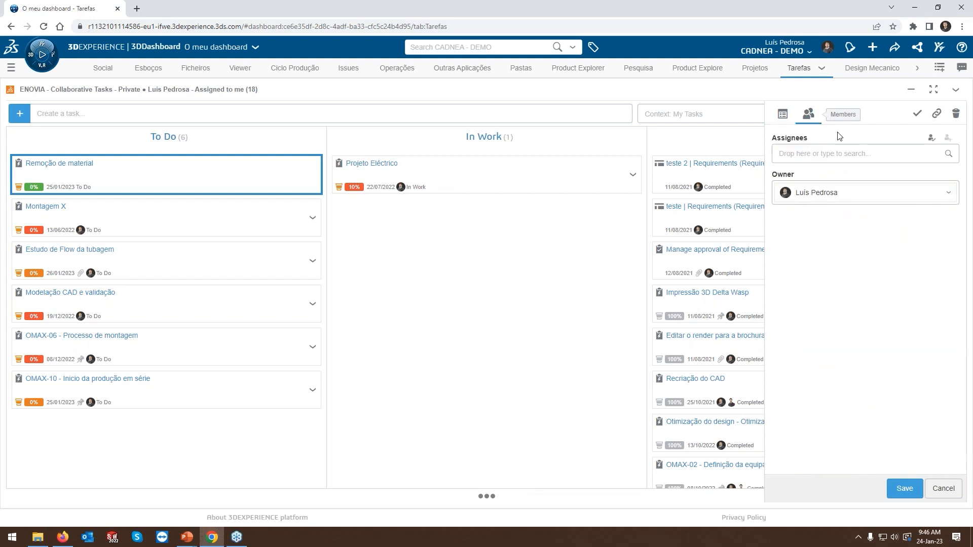
click(931, 142)
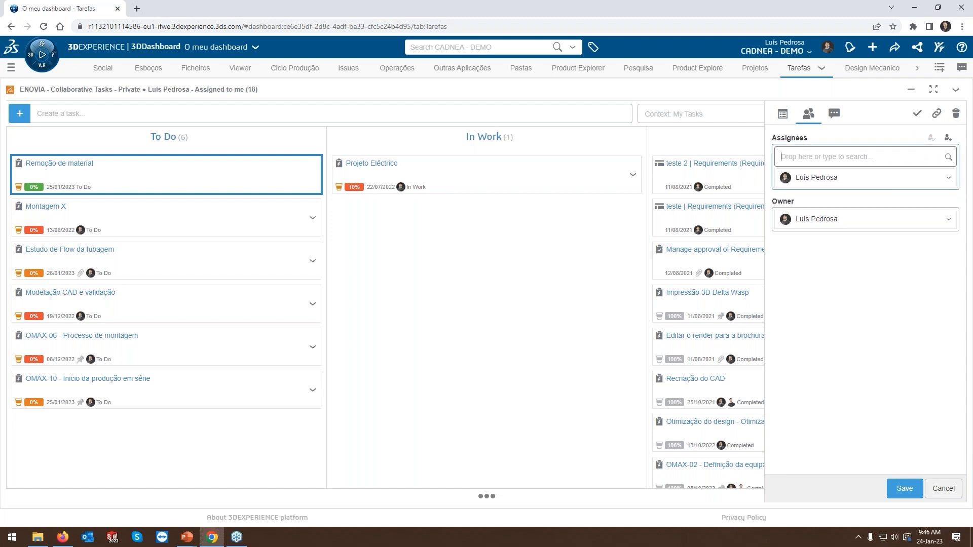
text(joao)
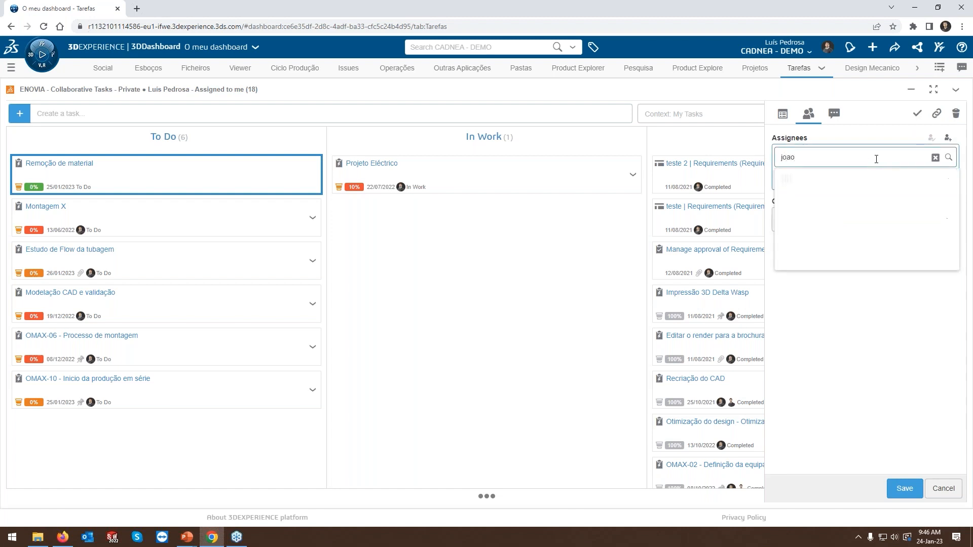
click(854, 180)
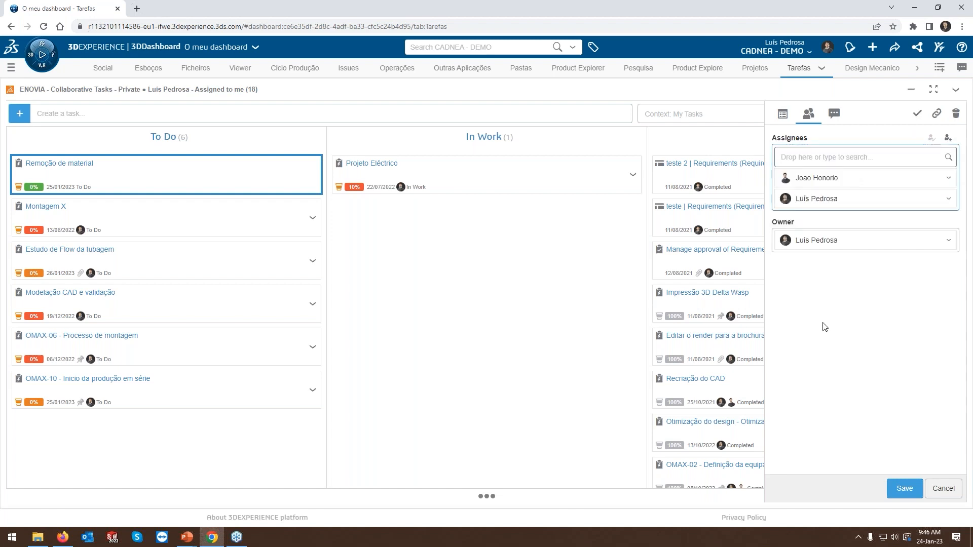
Write a task comment mentioning the colleague with "vou tratar disso", then save the task and close its details.
click(836, 118)
click(829, 170)
text(@joao)
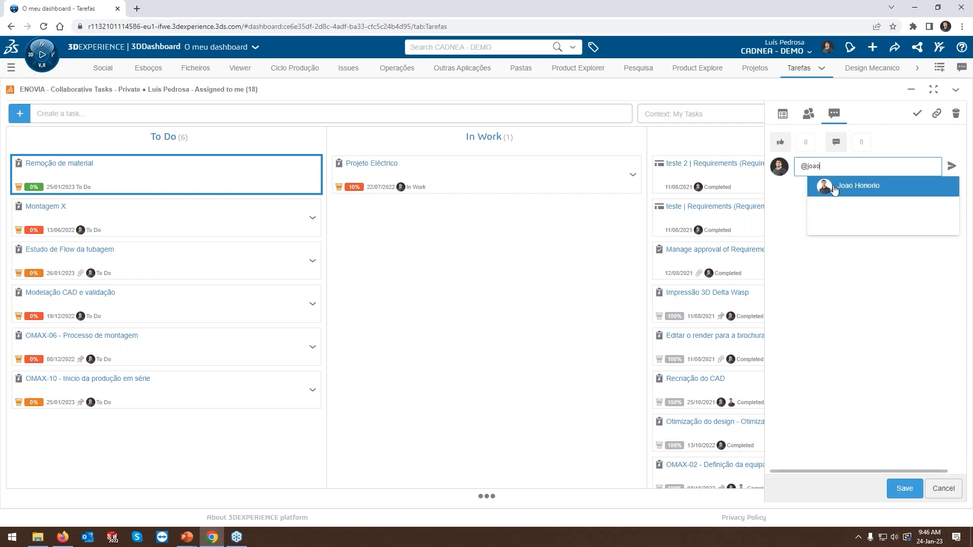
click(831, 186)
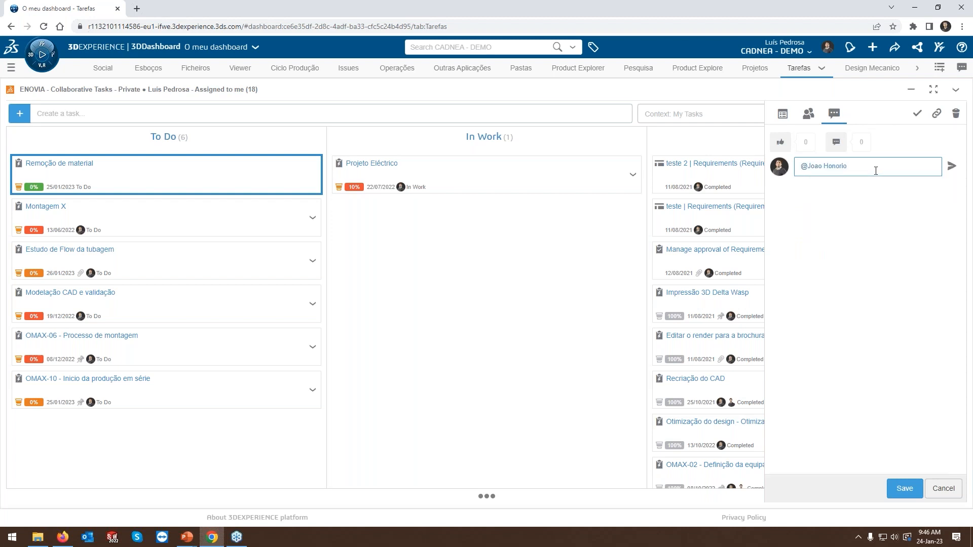
text(vou tratar disso)
click(905, 488)
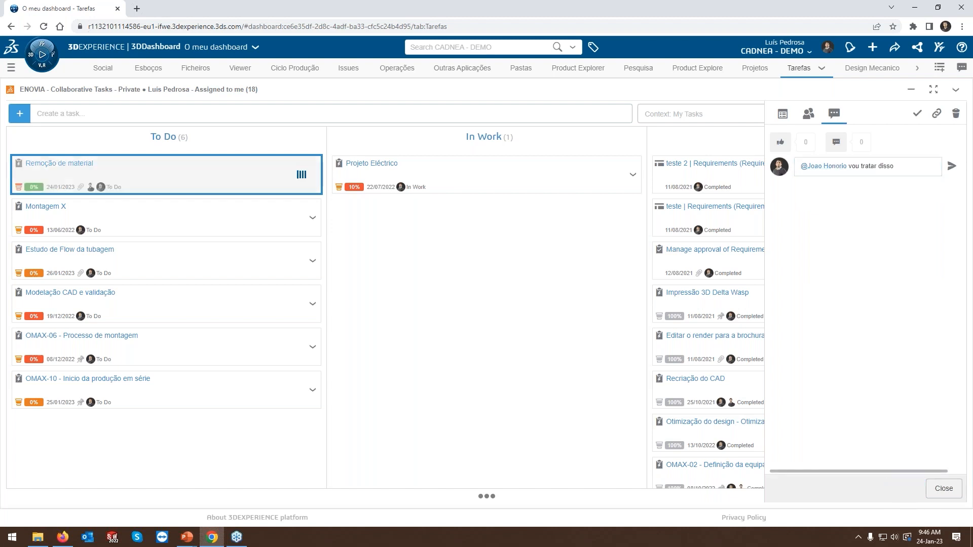
click(941, 495)
Switch to Firefox, check the colleague's notifications for the "Remoção de material" task assignment, and return to Chrome.
click(61, 540)
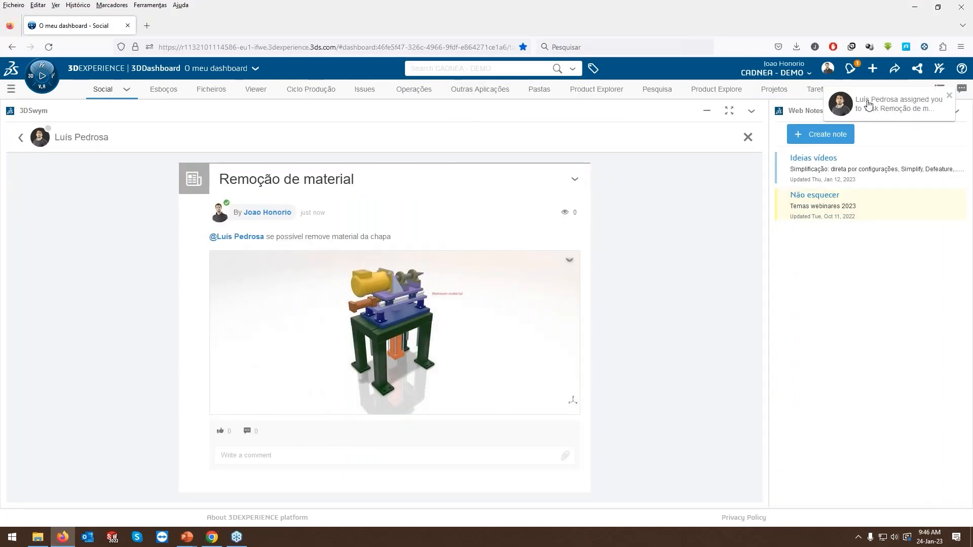
click(853, 74)
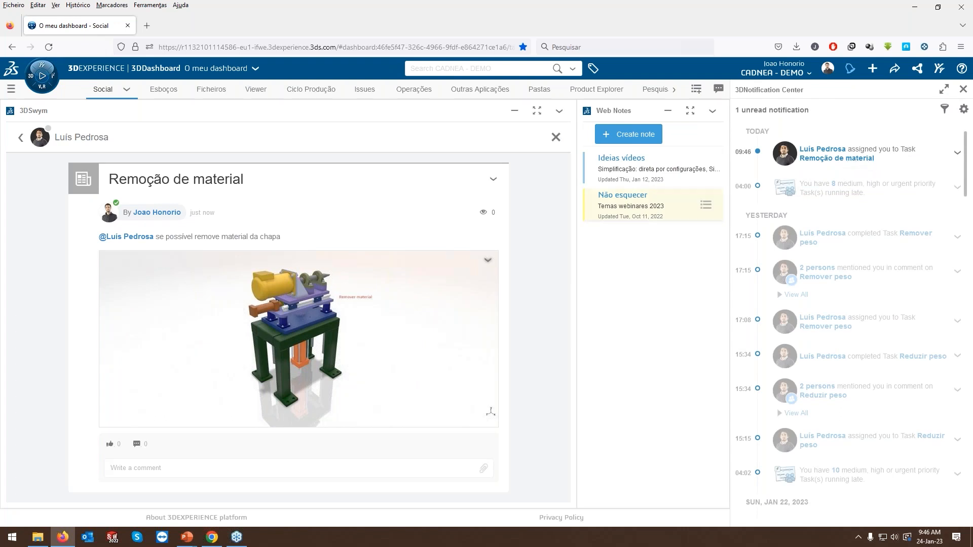
click(215, 537)
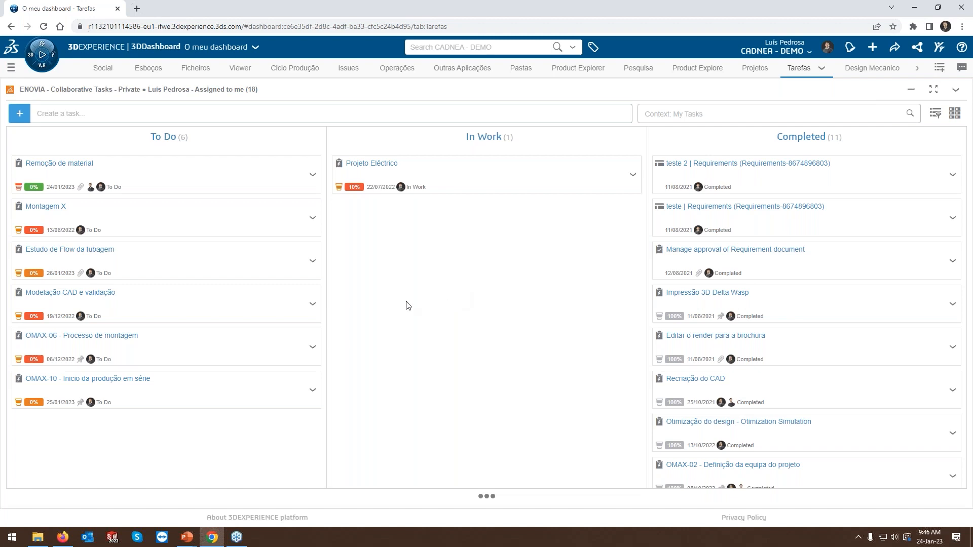
Launch SOLIDWORKS from the 3DEXPERIENCE compass, dismiss the Welcome dialog and show the 3DEXPERIENCE MySession view.
click(46, 55)
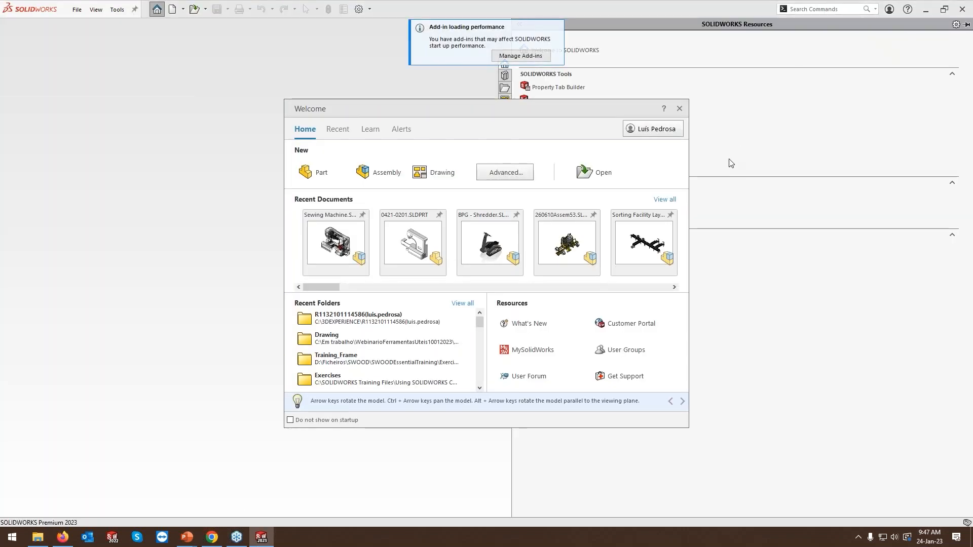
click(687, 26)
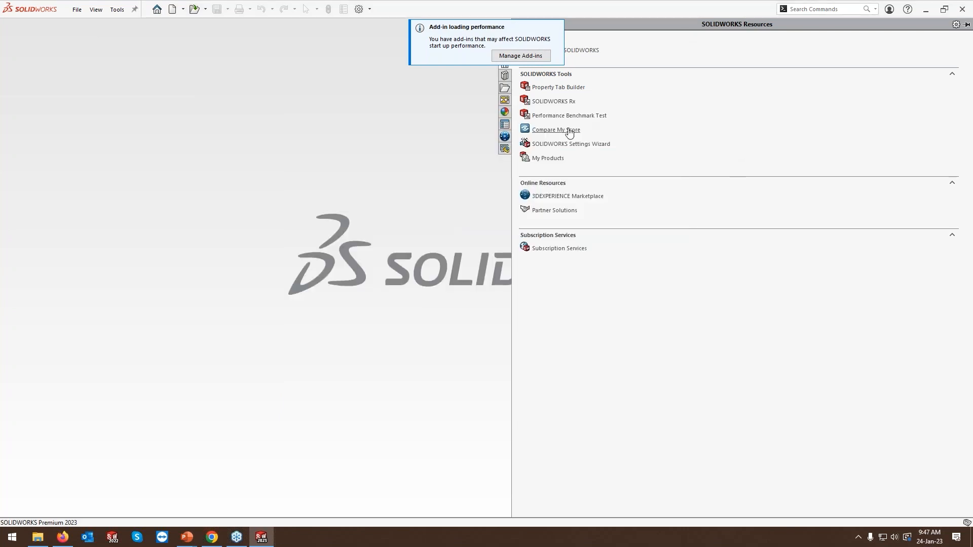
click(505, 137)
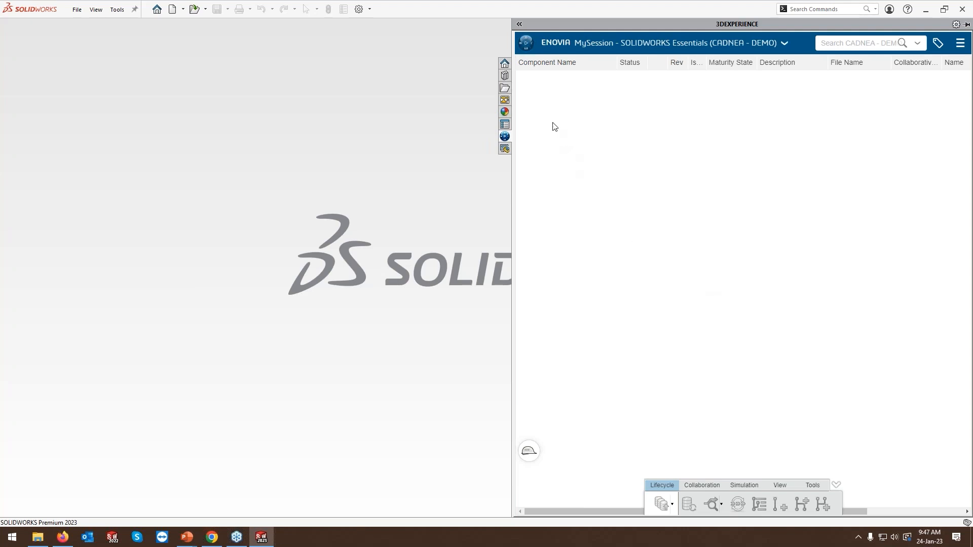
Find the Collaborative Tasks app by searching "tas" in the compass, open it inside SOLIDWORKS and close the compass.
click(528, 49)
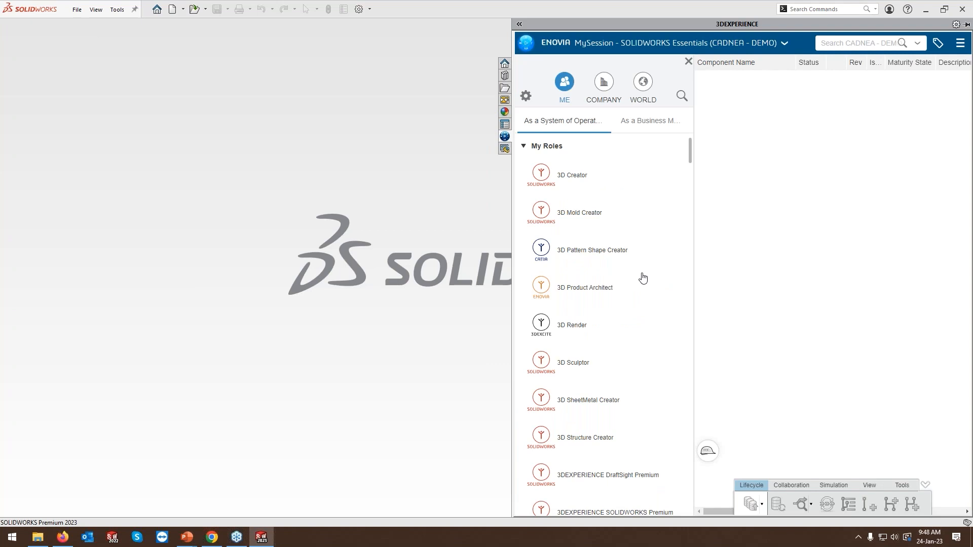
click(681, 96)
text(t)
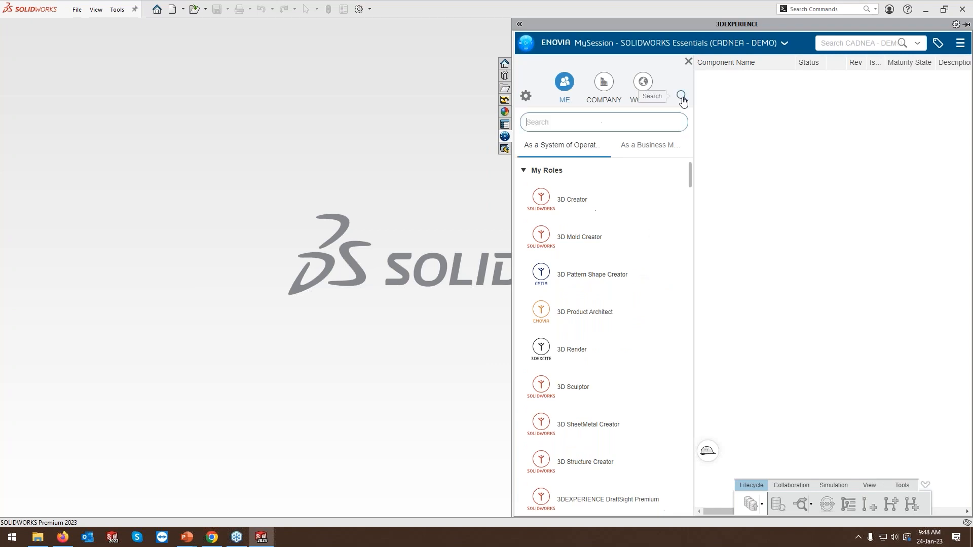
text(as)
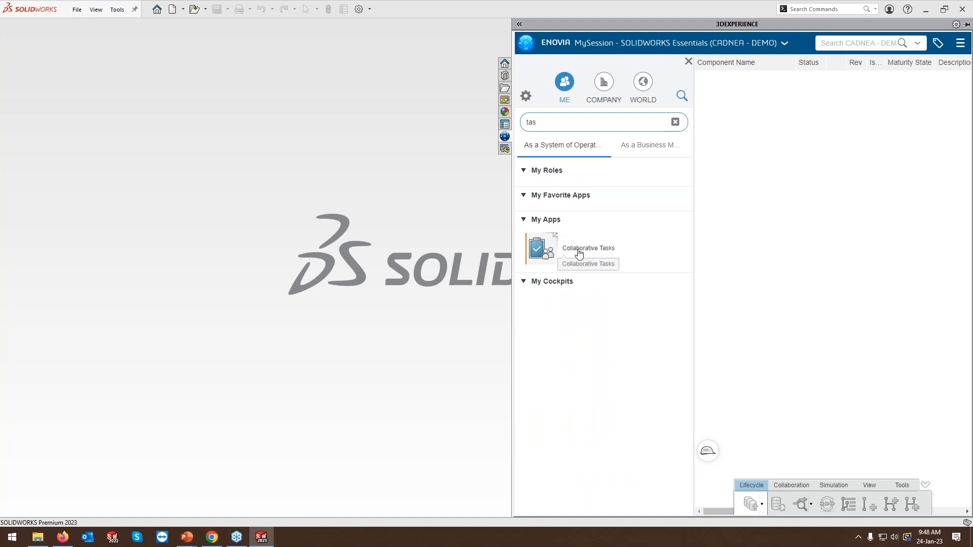
click(563, 253)
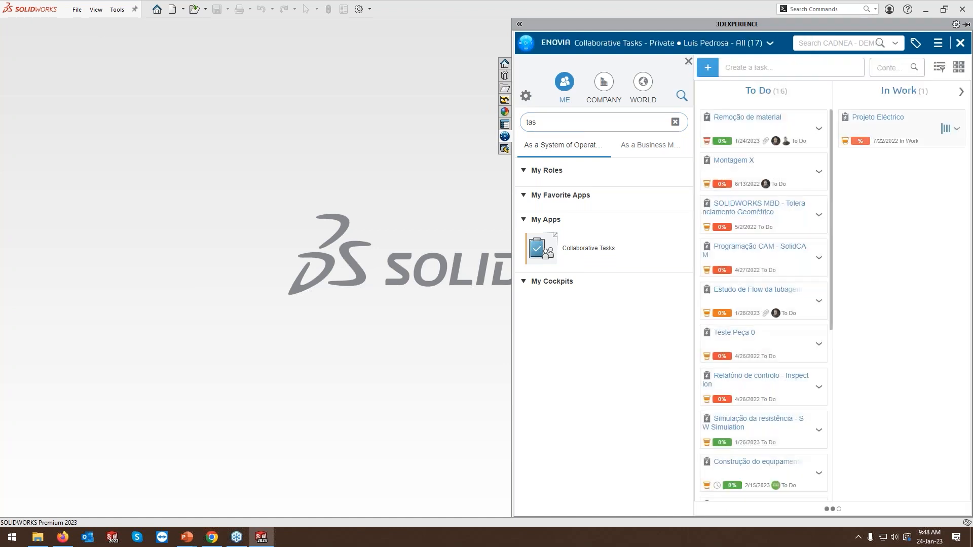
click(688, 60)
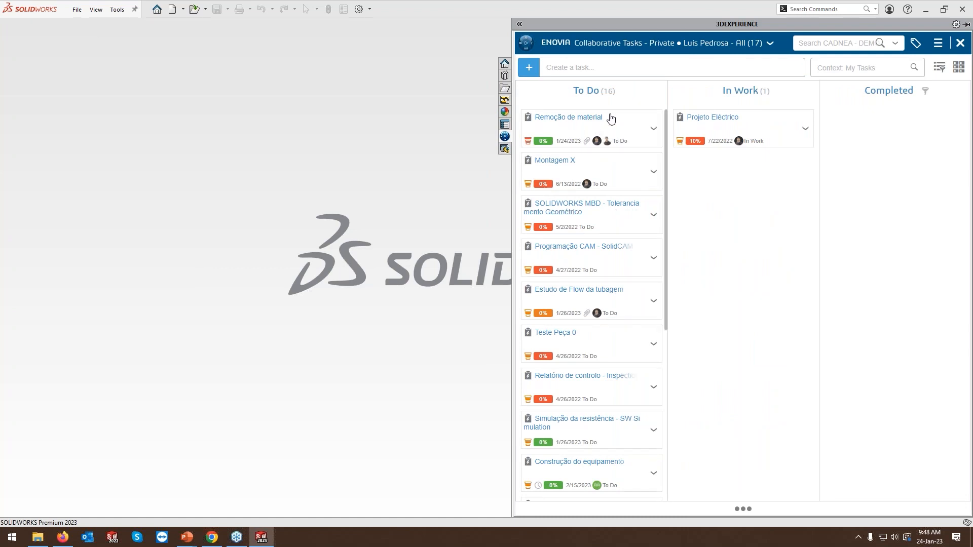
Set the "Remoção de material" task to In Work and open its attached EstruturaElevatoria assembly in SOLIDWORKS.
drag(576, 130, 730, 181)
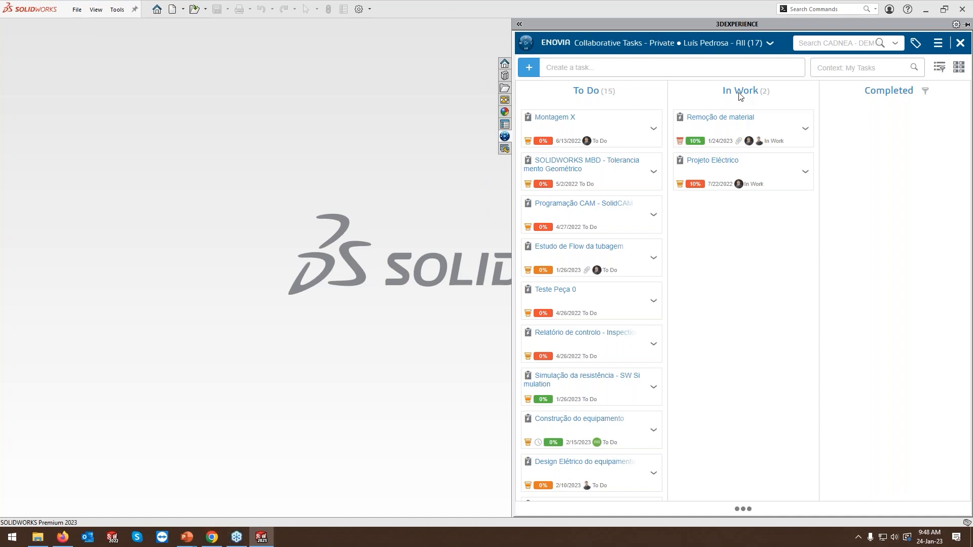
click(772, 122)
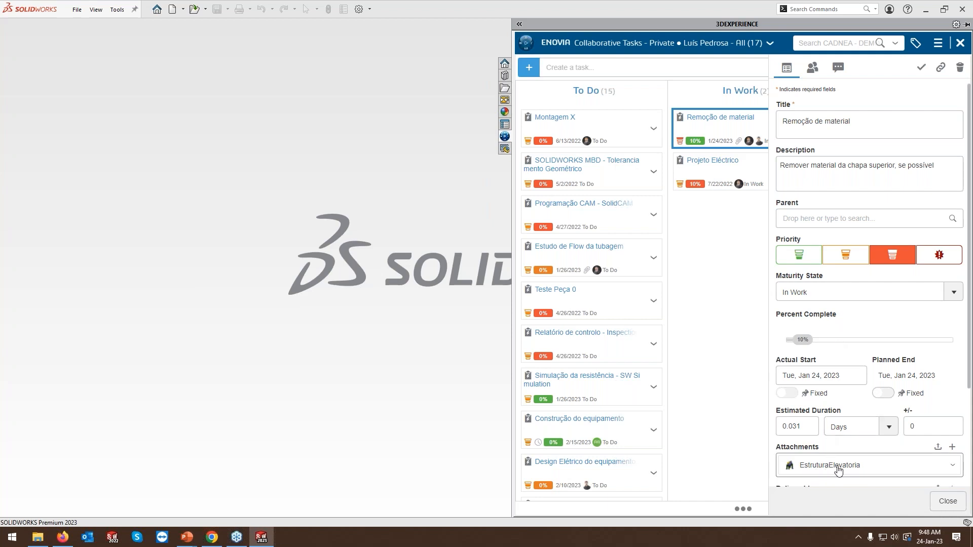
drag(851, 469, 366, 243)
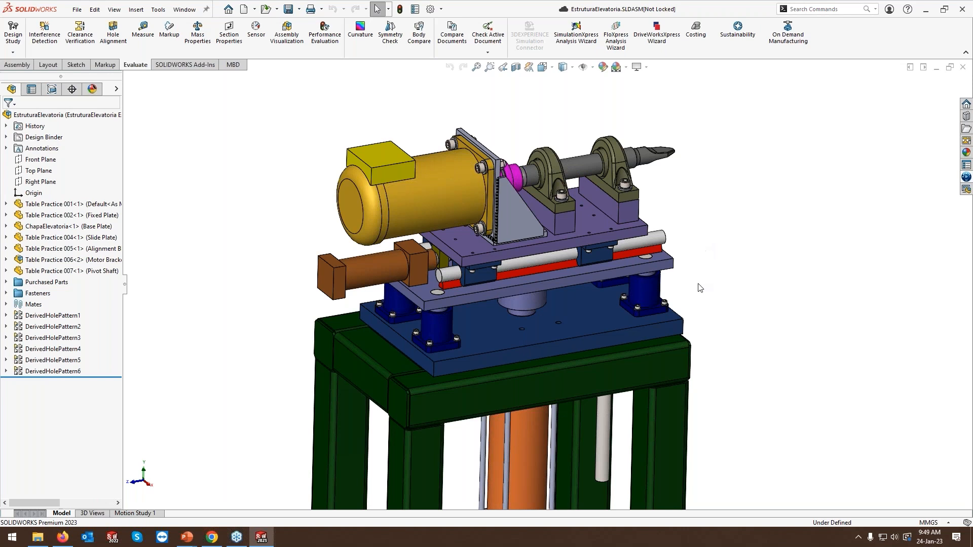
Open the ChapaElevatoria base plate from the assembly as its own part and lock it through MySession.
right_click(559, 284)
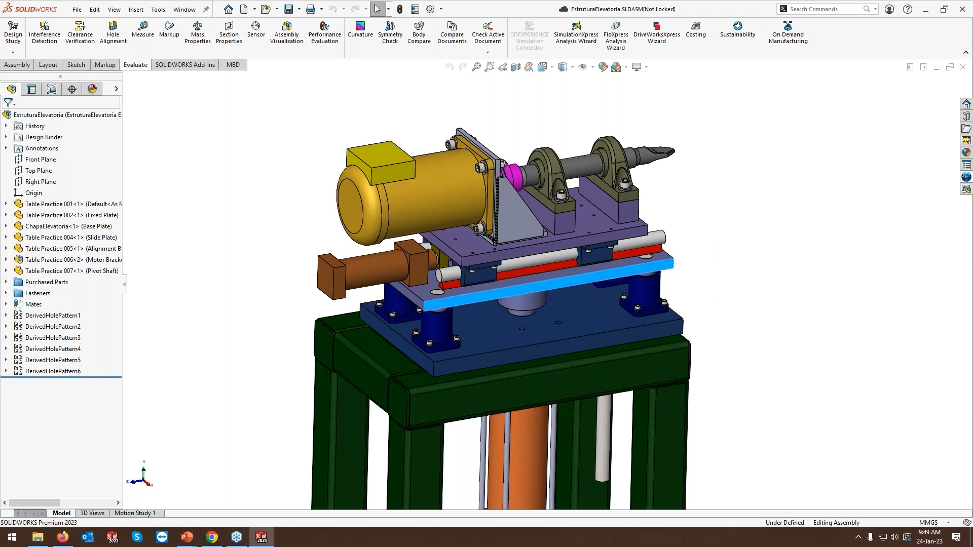
click(567, 158)
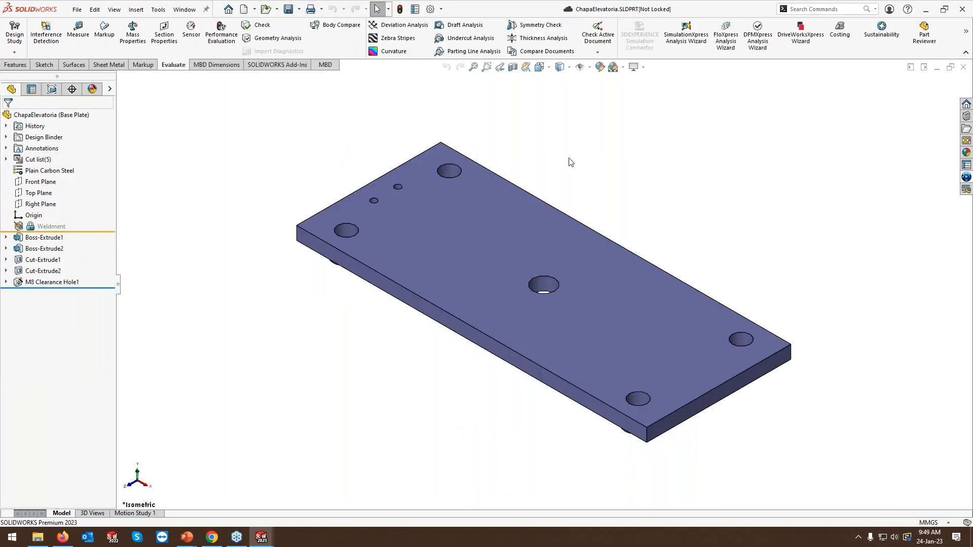
click(966, 177)
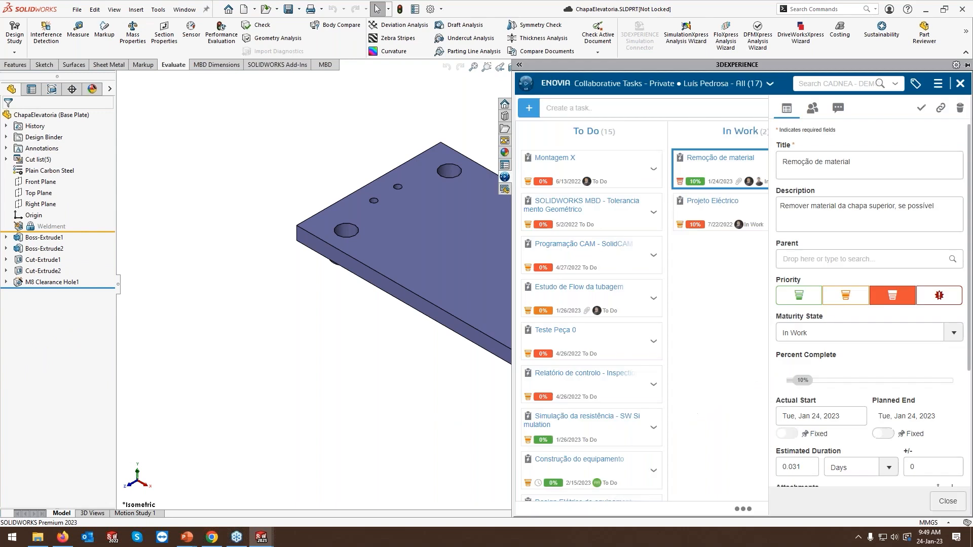
click(687, 89)
click(621, 107)
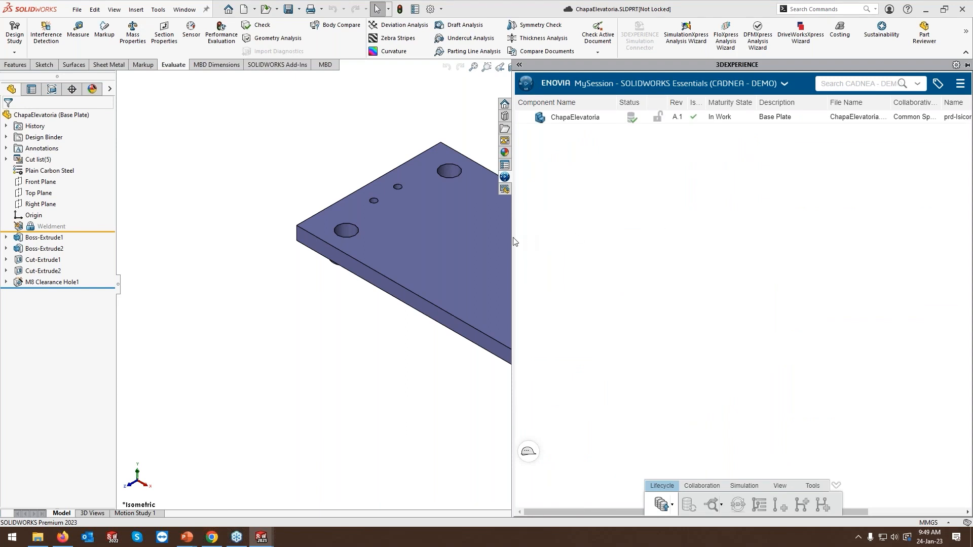
drag(513, 241, 754, 240)
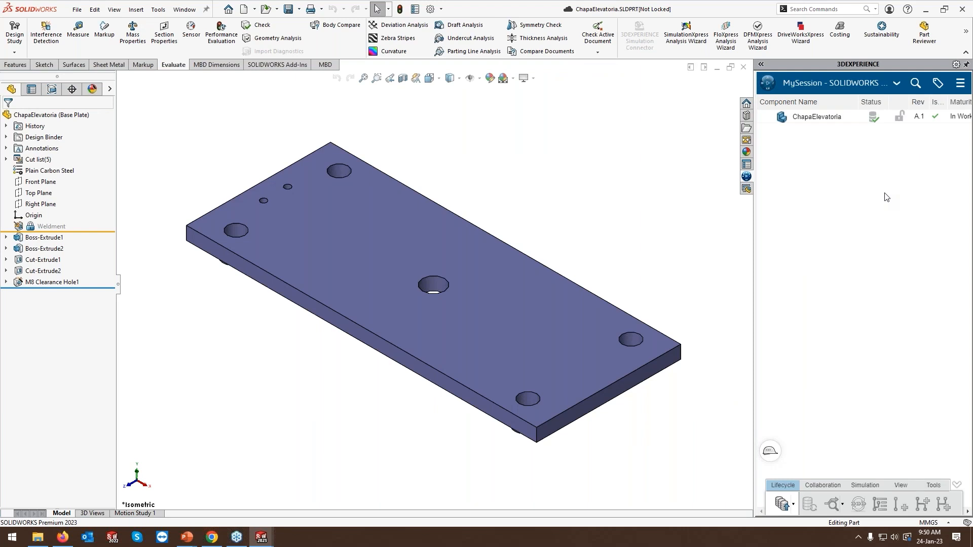
right_click(809, 120)
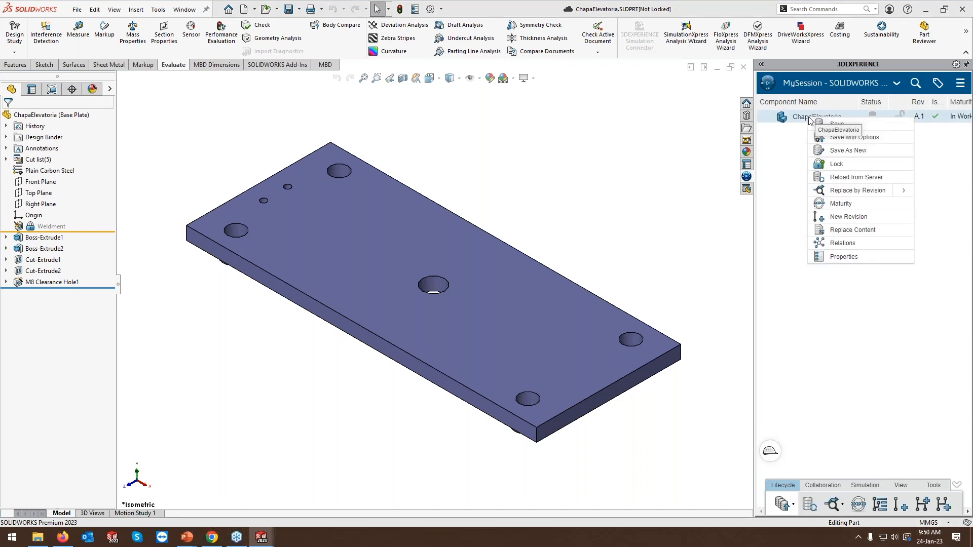
click(838, 169)
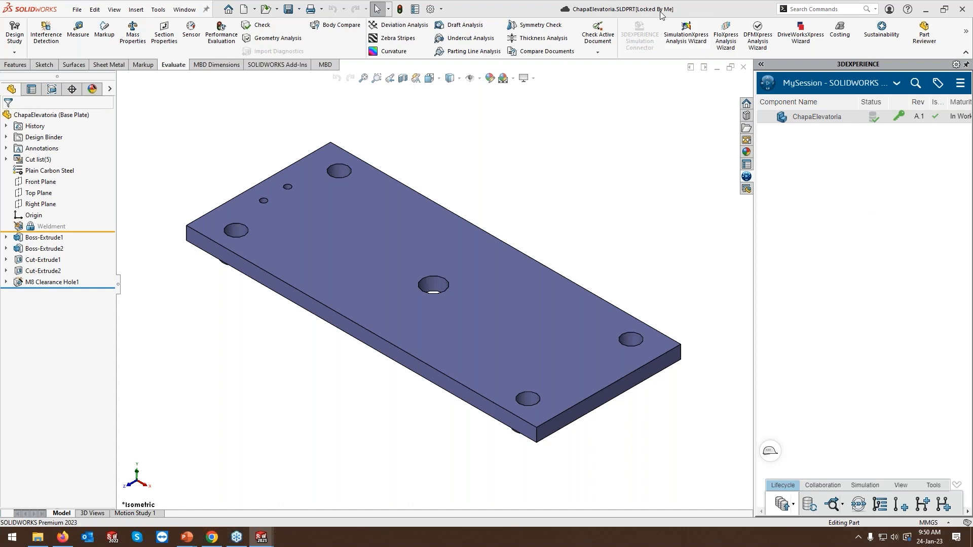
Start a sketch on the plate's top face and draw a horizontal centerline from the origin to the opposite short edge.
right_click(362, 245)
click(388, 229)
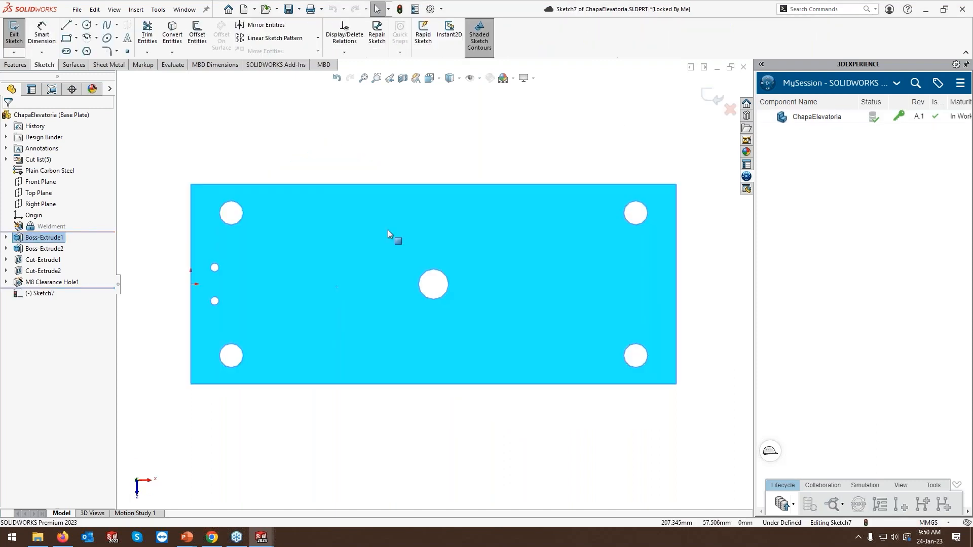
right_drag(326, 134, 288, 177)
click(190, 284)
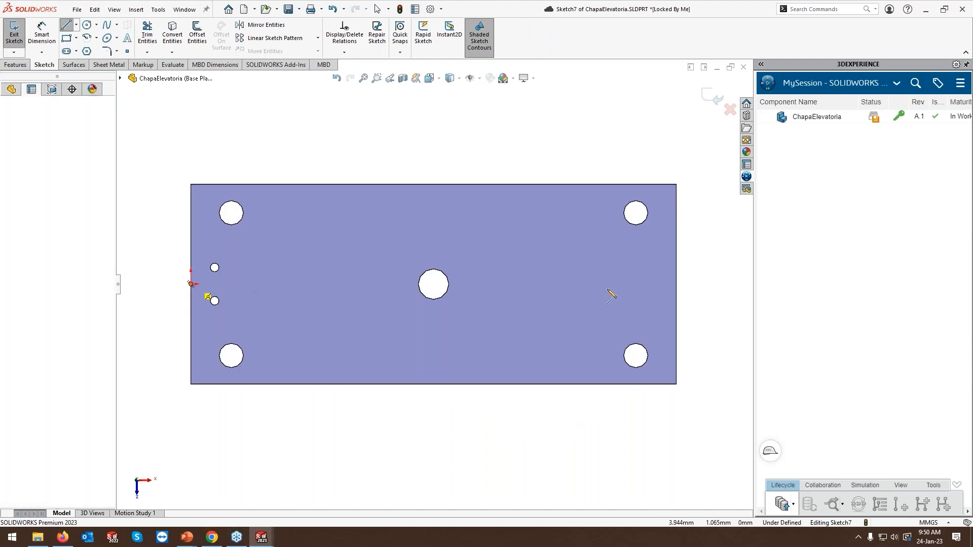
click(676, 284)
Sketch a corner rectangle about 176 mm by 60 mm against the middle of the plate's upper long edge.
right_drag(560, 146, 534, 86)
click(371, 185)
click(538, 242)
Dimension the rectangle 150 mm wide and 30 mm deep.
click(465, 186)
click(398, 146)
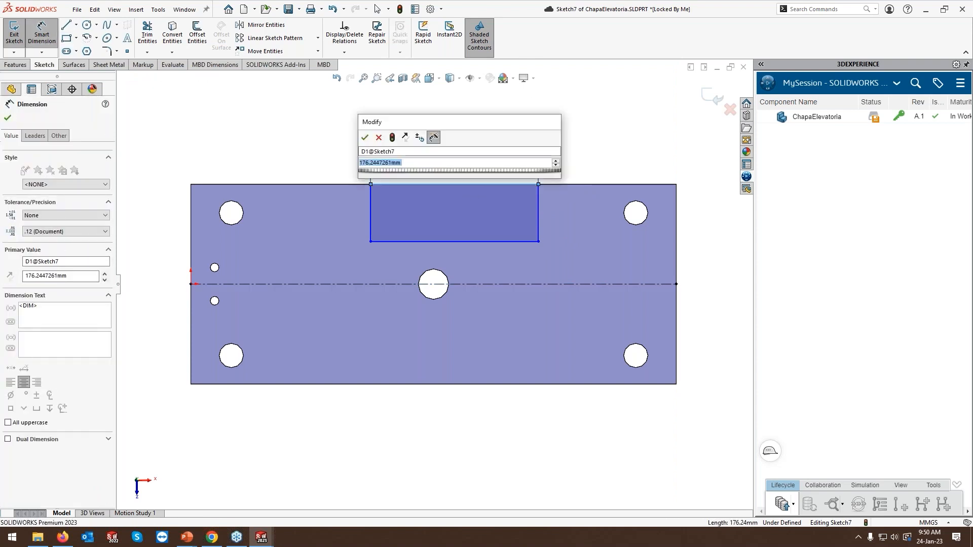
text(150)
key(Return)
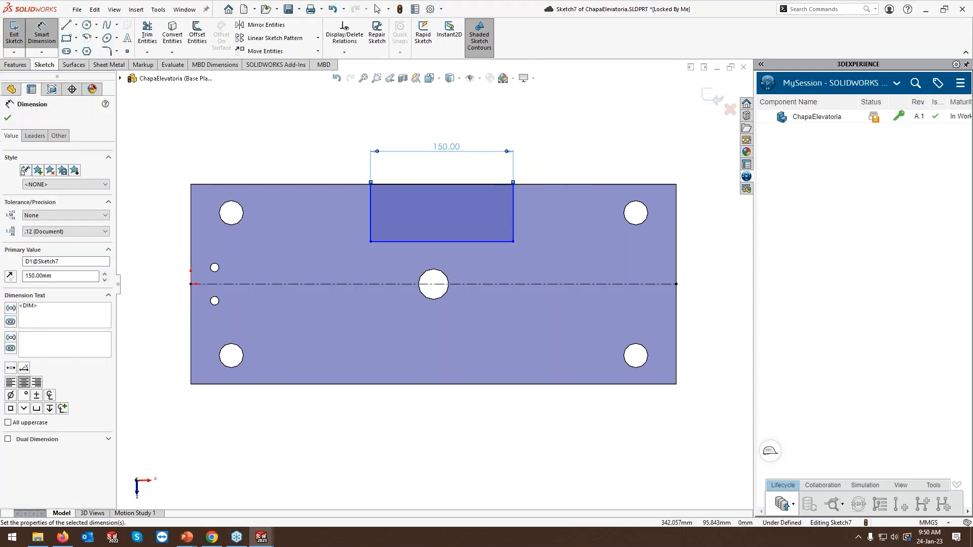
click(515, 199)
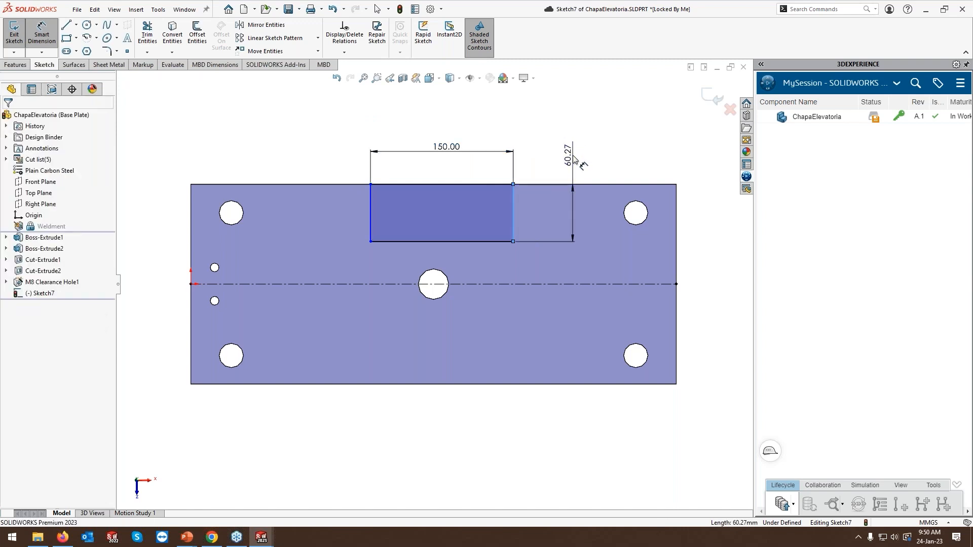
click(574, 160)
text(60)
key(Return)
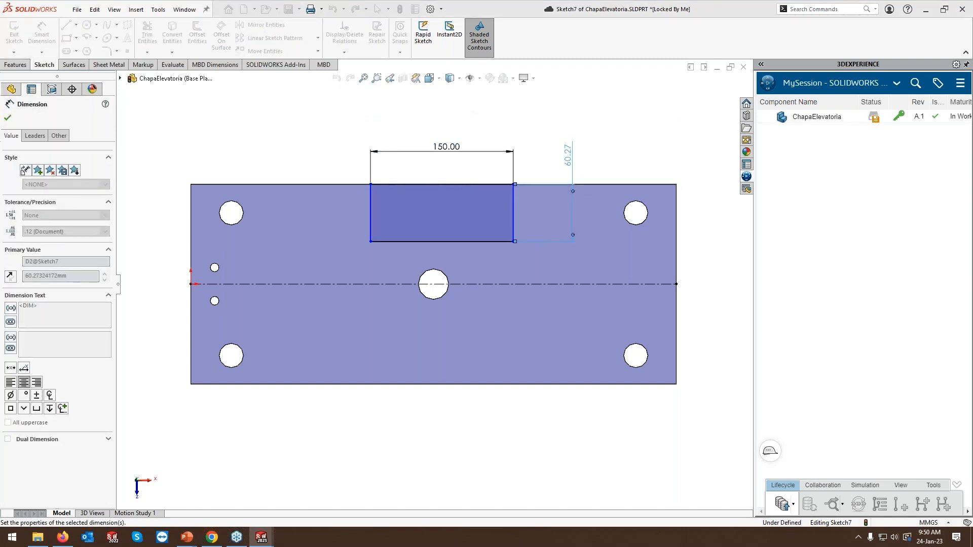
key(Escape)
Align the midpoint of the rectangle's outer edge vertically with the midpoint of the centerline.
click(441, 185)
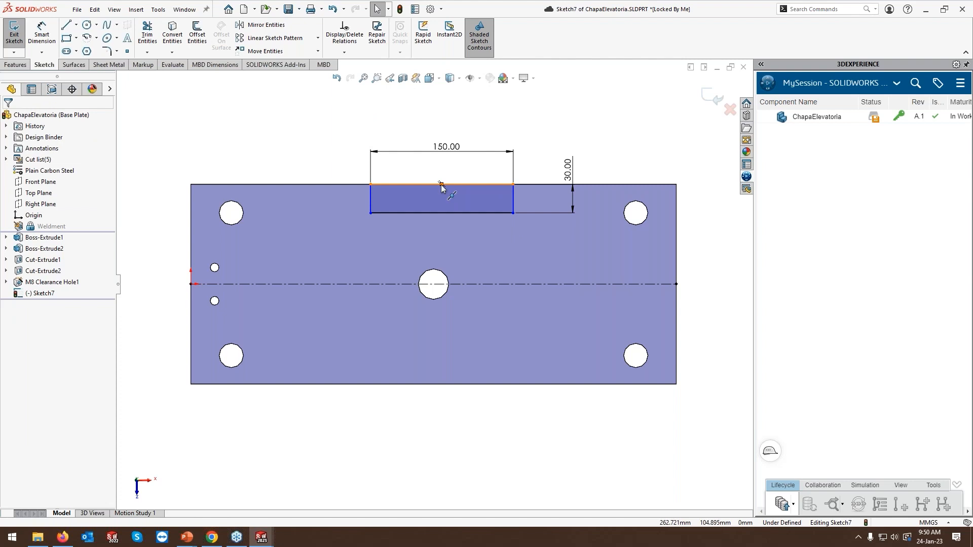
ctrl+click(434, 285)
click(478, 240)
key(Escape)
Mirror the rectangle's four lines about the horizontal centerline and exit the sketch.
key(s)
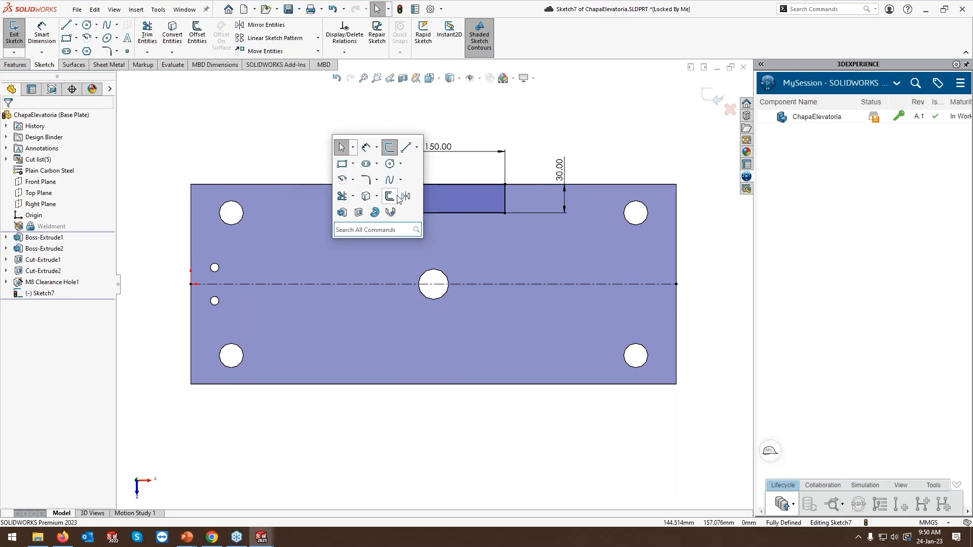
click(396, 196)
drag(332, 136, 515, 231)
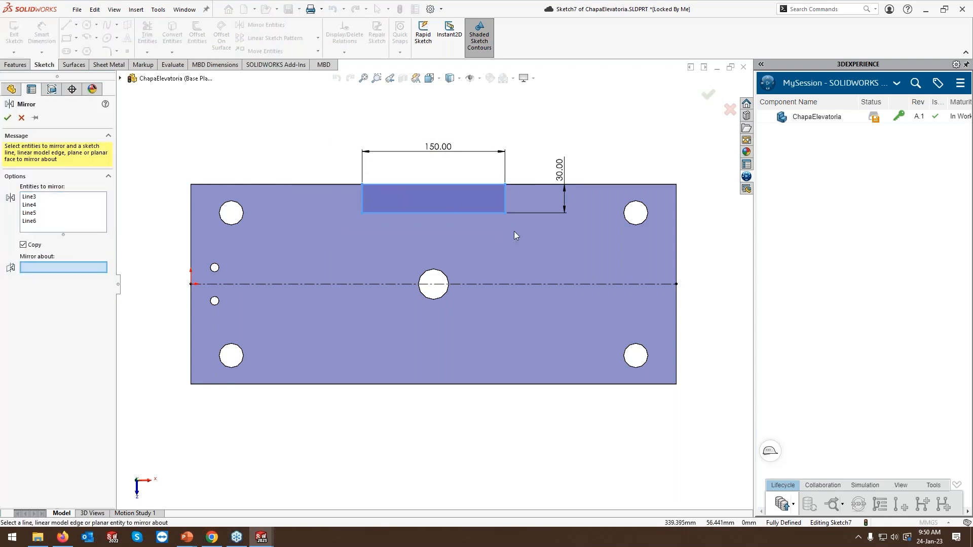
click(527, 284)
right_click(527, 284)
click(712, 97)
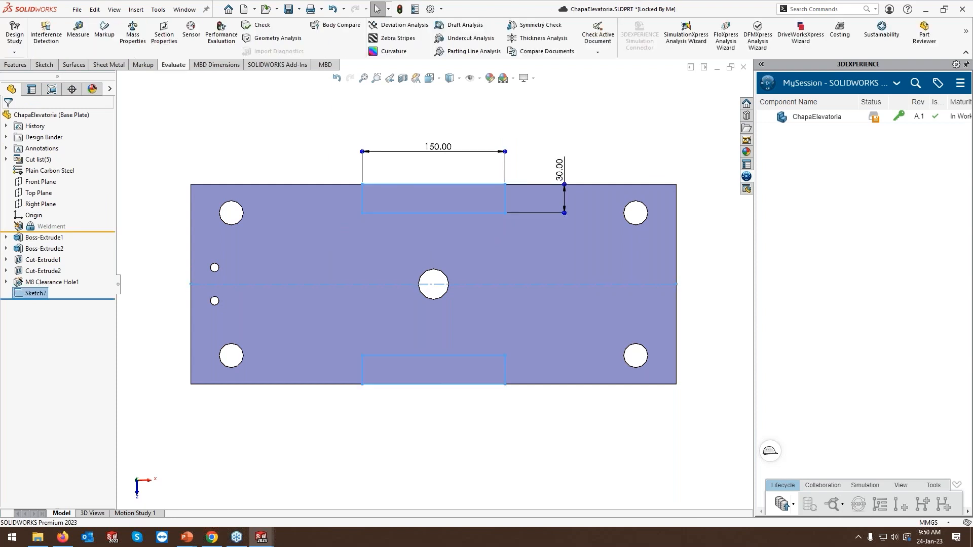
click(654, 142)
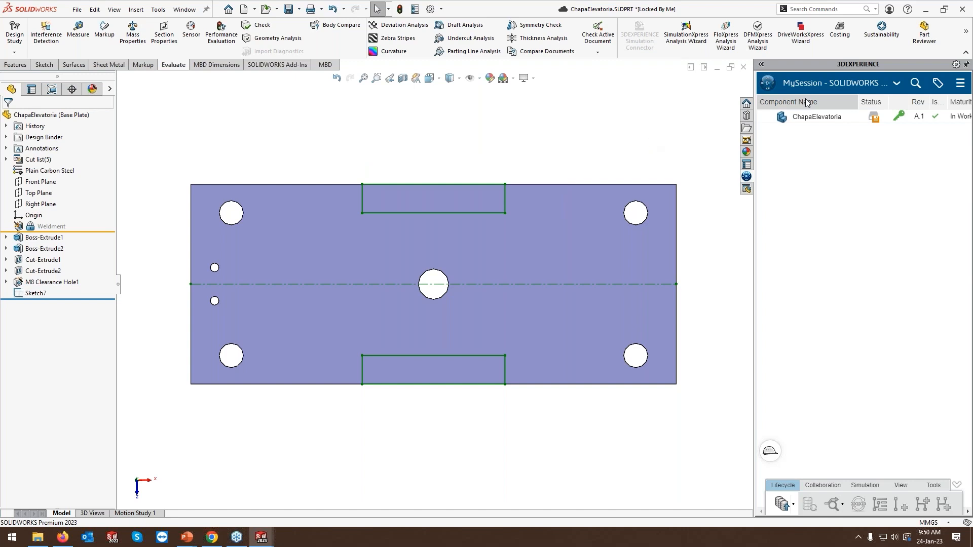
Set the "Remoção de material" task to 60% complete in Collaborative Tasks, save it and return to MySession.
click(821, 86)
click(825, 128)
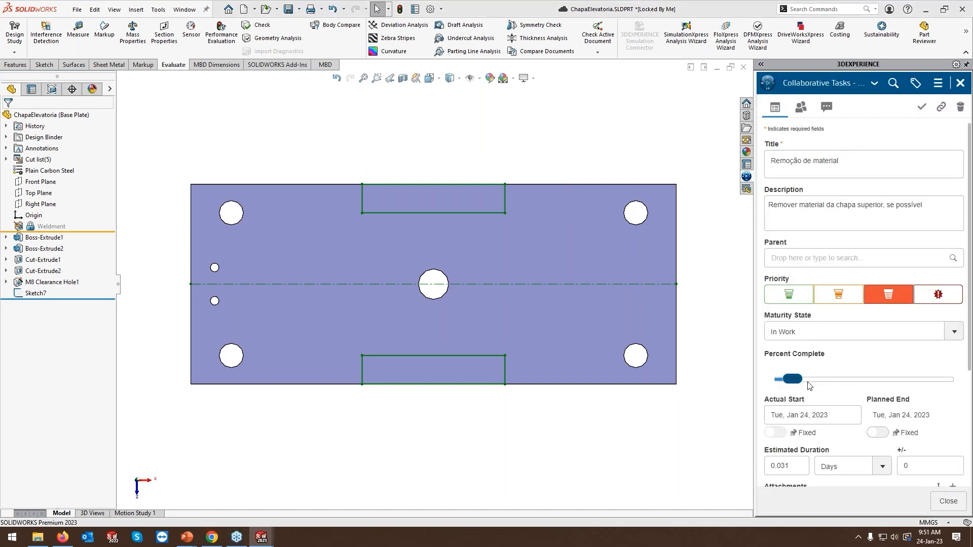
drag(793, 379, 882, 380)
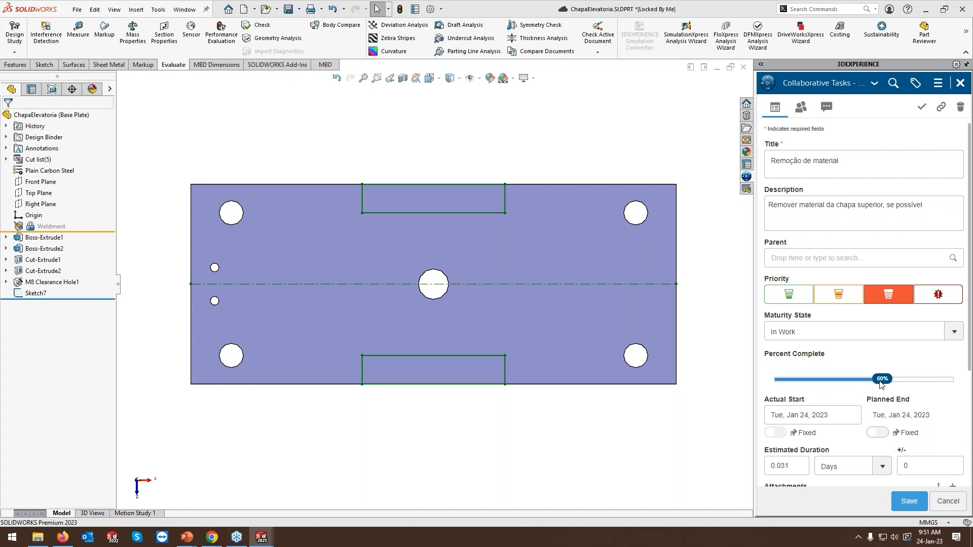
click(909, 501)
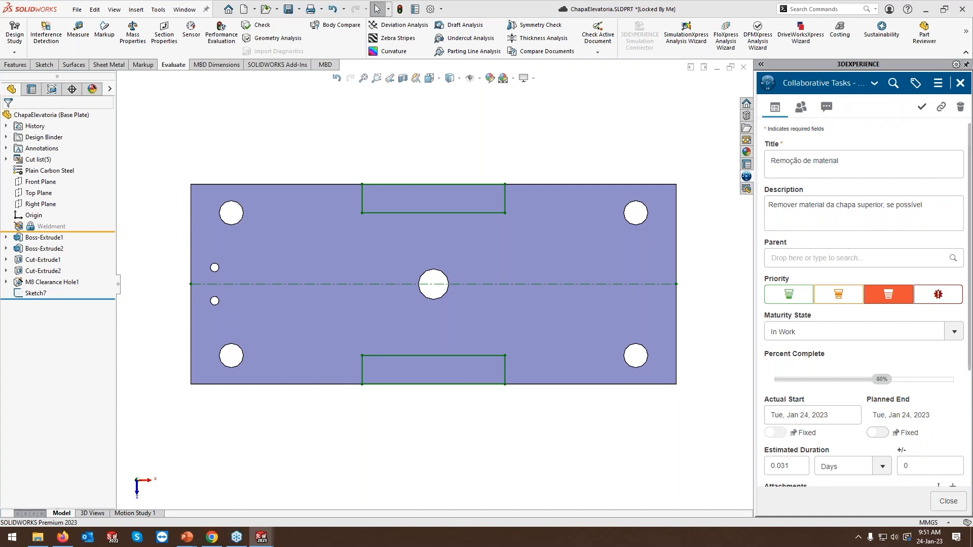
click(826, 83)
click(831, 104)
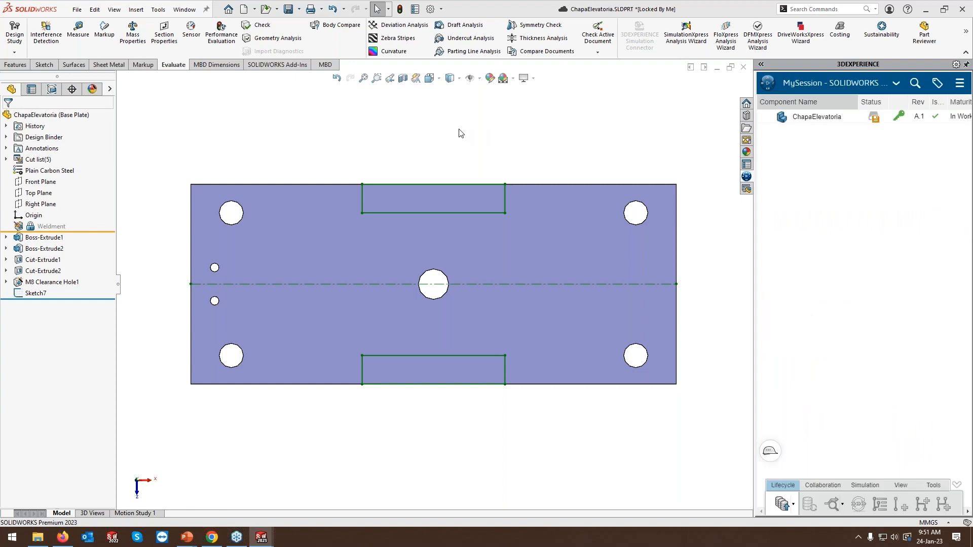
Extrude-cut the two mirrored rectangles Through All to remove material from both long edges of the plate.
click(43, 296)
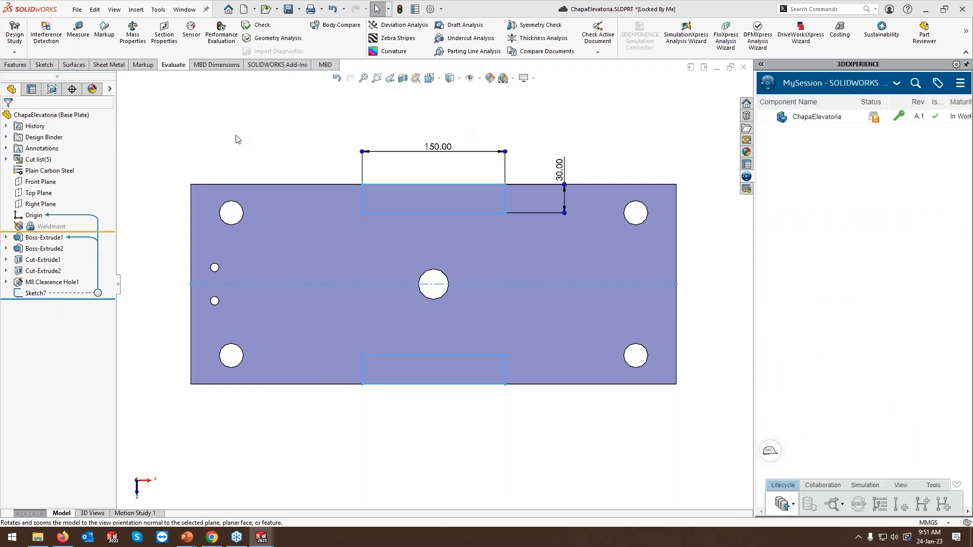
key(s)
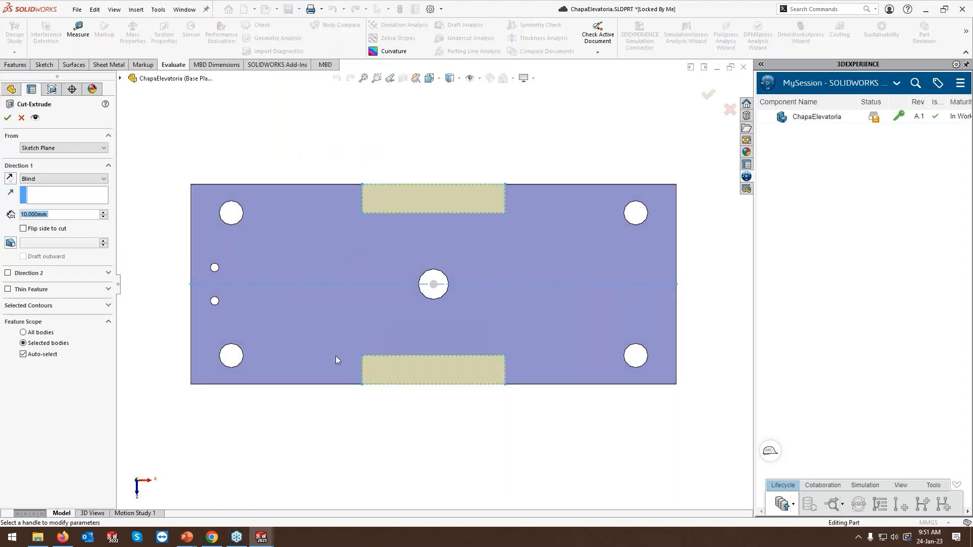
right_click(339, 397)
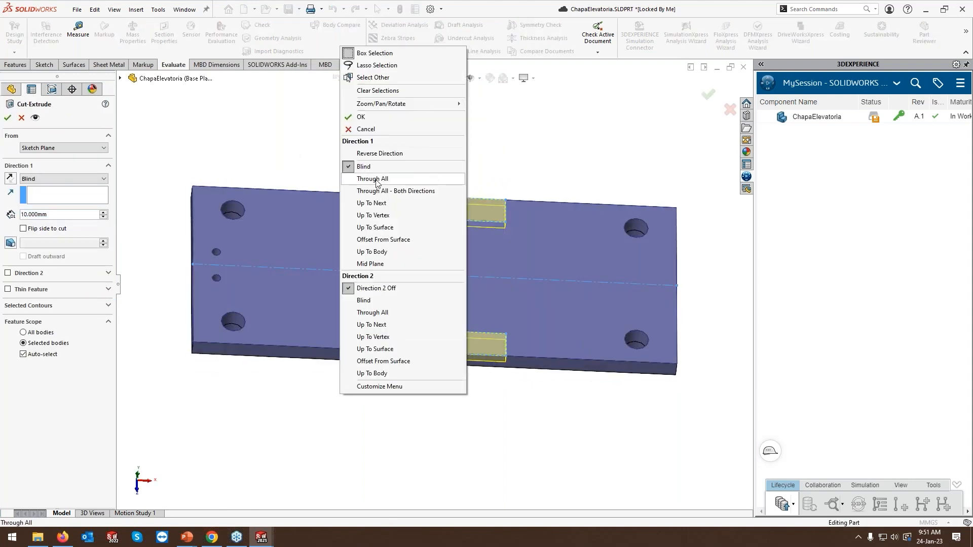
click(377, 180)
right_click(393, 173)
click(399, 164)
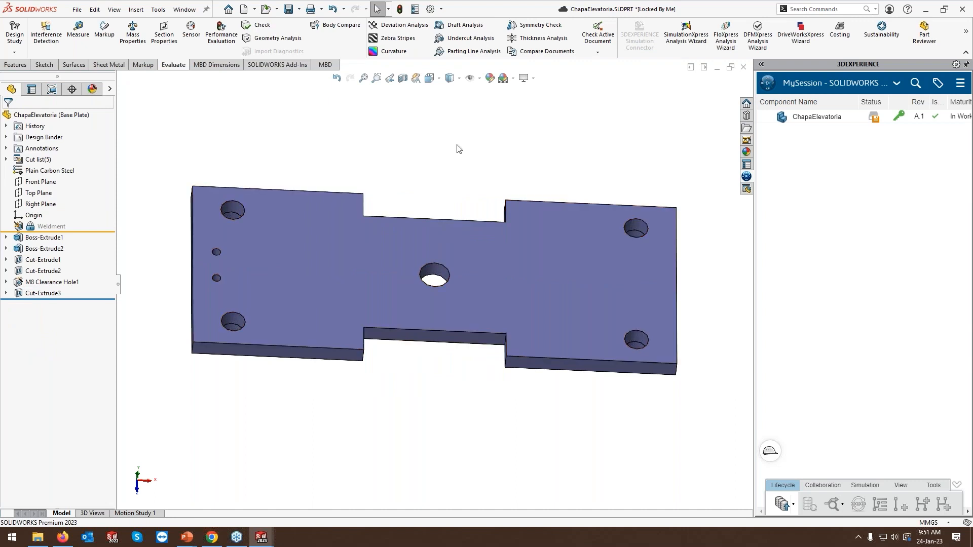
Save and close the ChapaElevatoria part, and rebuild the EstruturaElevatoria assembly with the change.
key(ctrl+s)
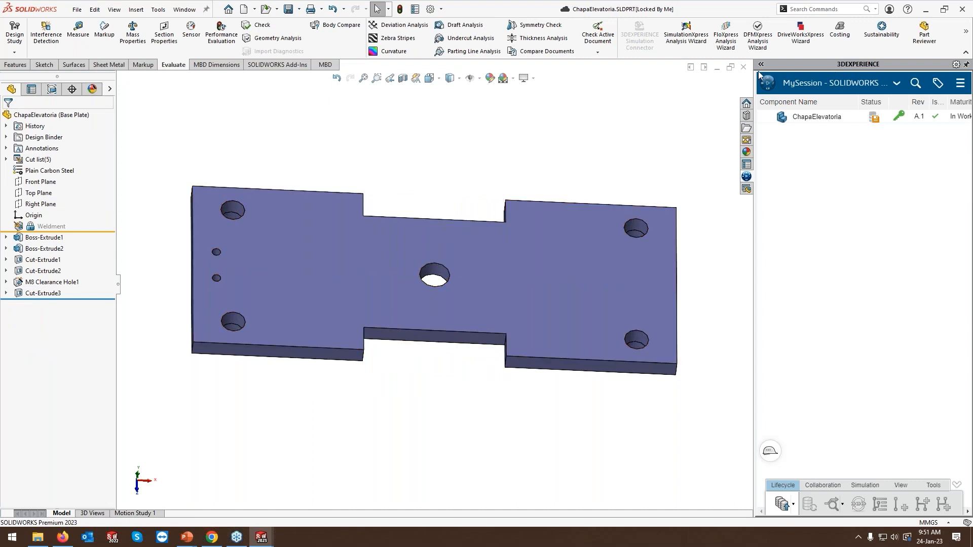
click(743, 68)
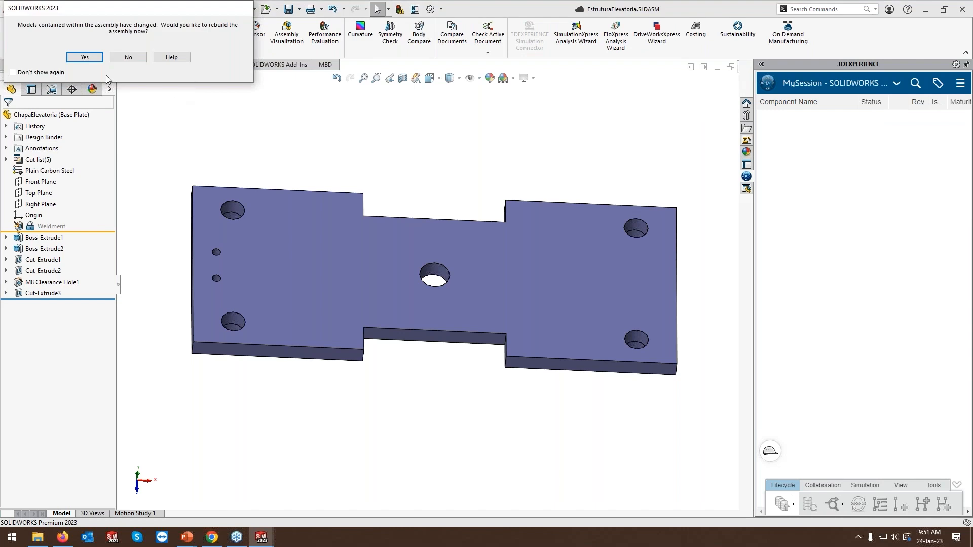
click(85, 56)
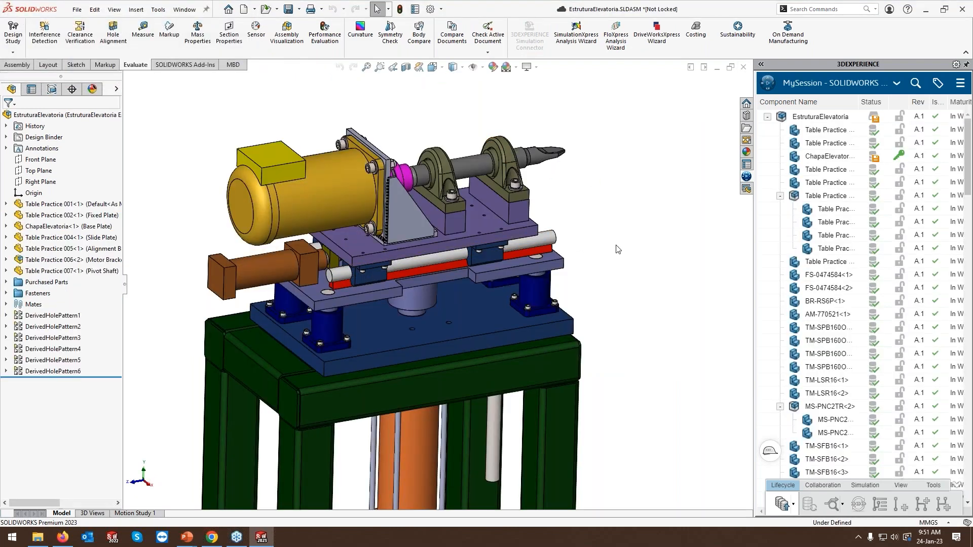
Save the EstruturaElevatoria assembly to 3DEXPERIENCE, locking the modified files for the save and unlocking them after saving.
mouse_move(873, 165)
key(ctrl+s)
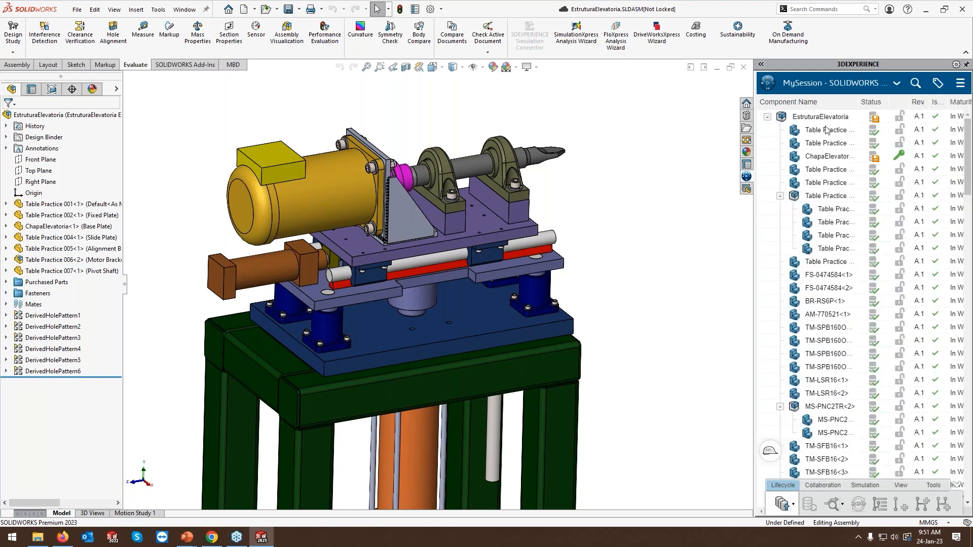
mouse_move(871, 123)
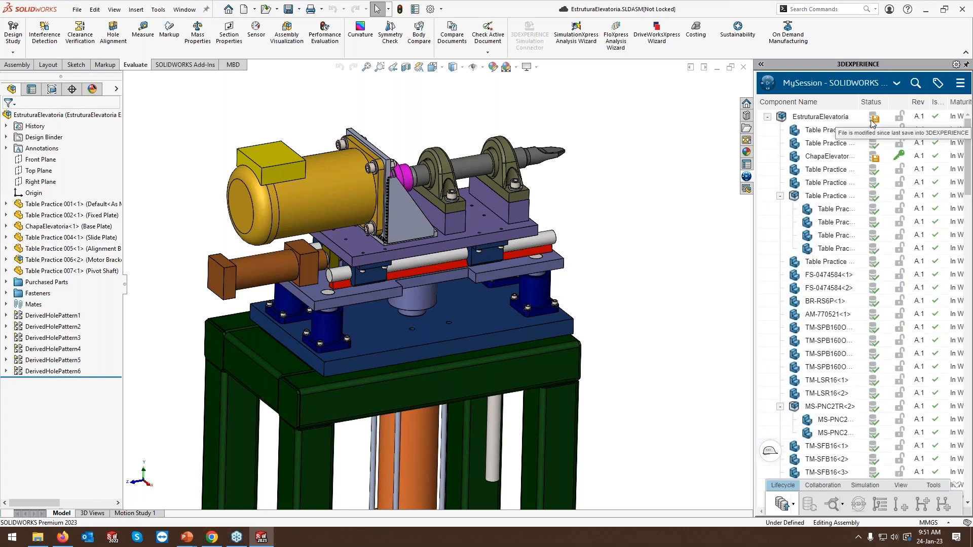
right_click(820, 122)
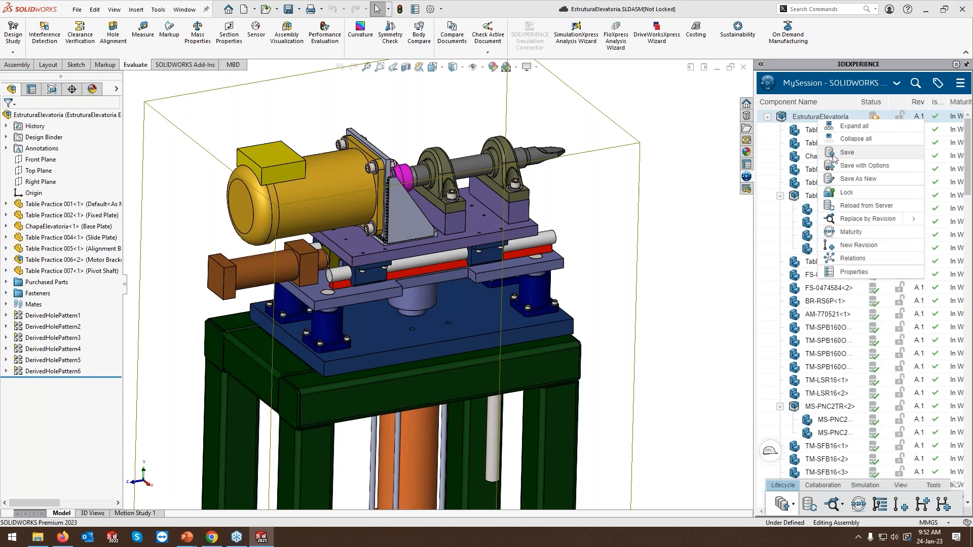
click(834, 154)
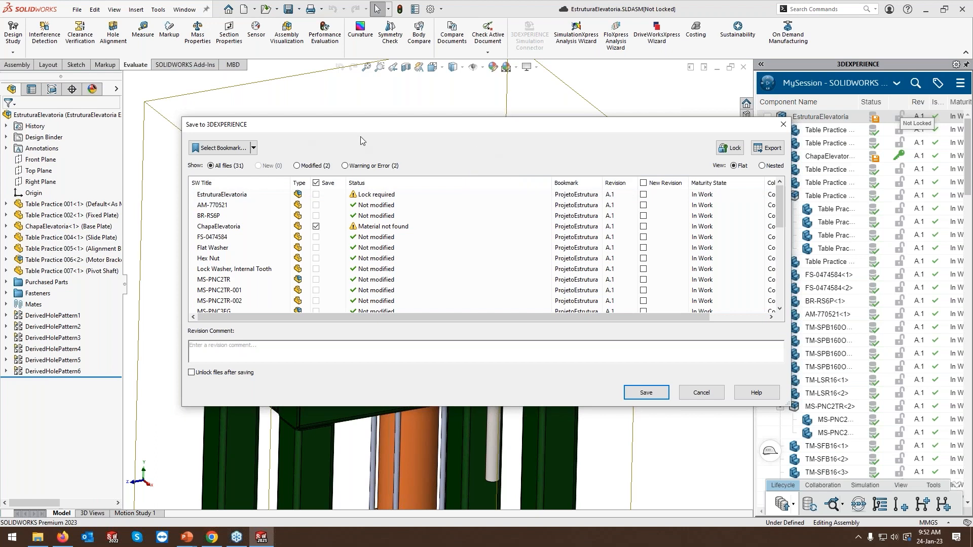
click(730, 148)
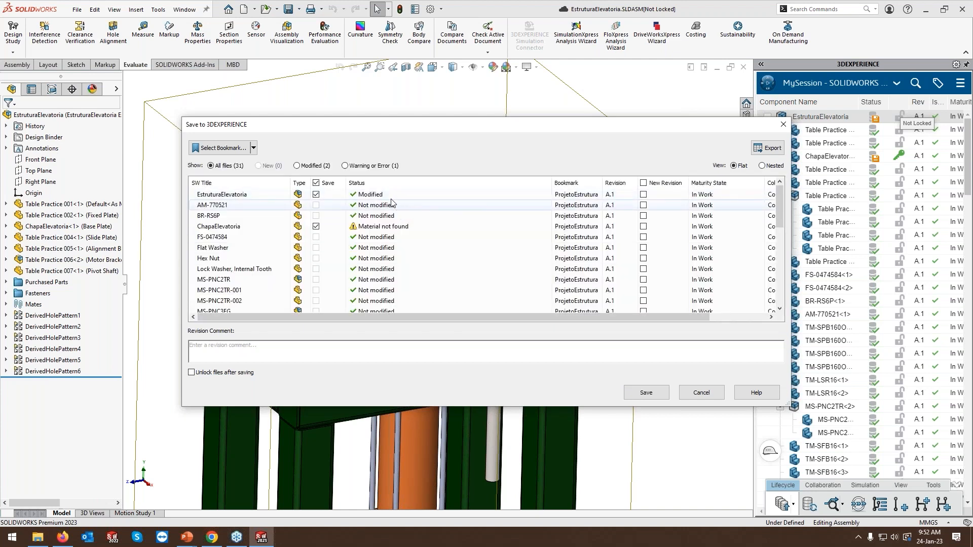
click(196, 372)
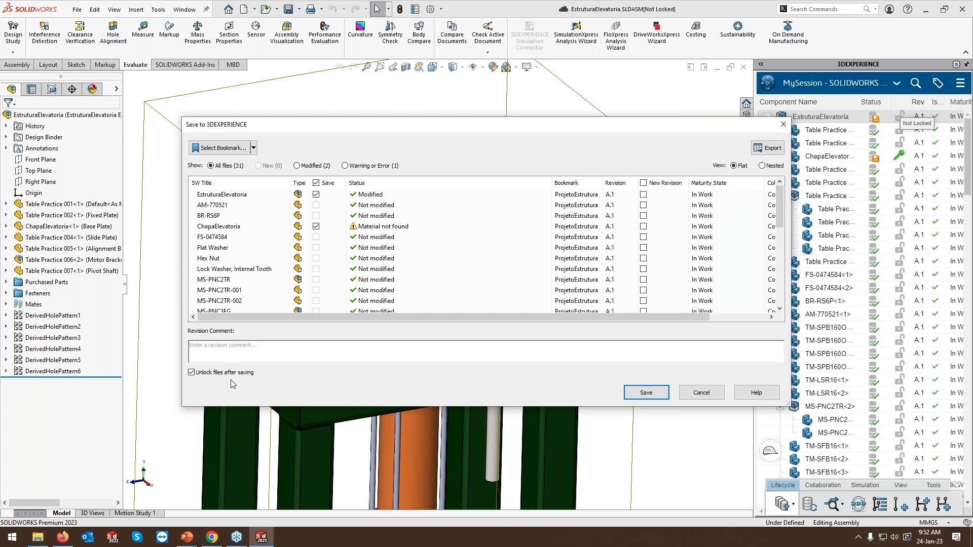
click(646, 393)
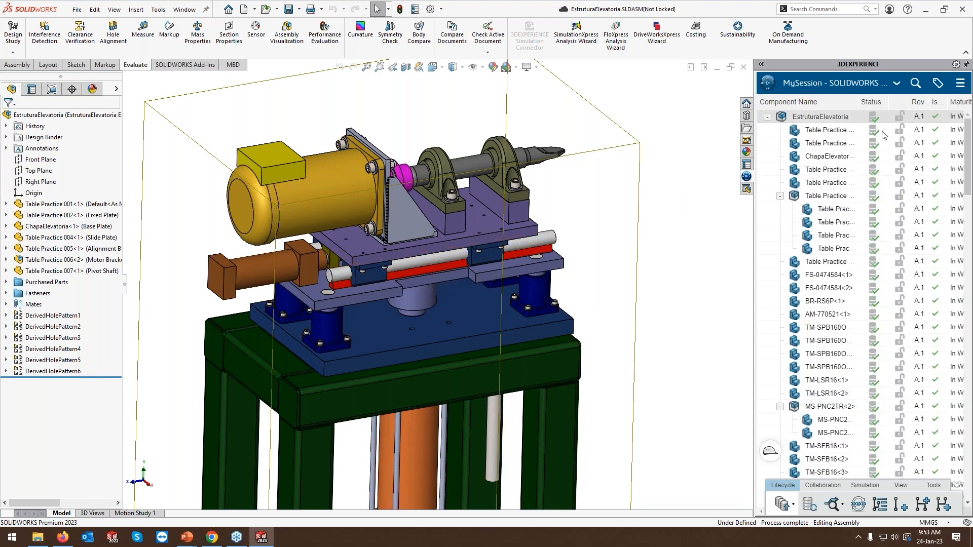
mouse_move(882, 134)
click(851, 161)
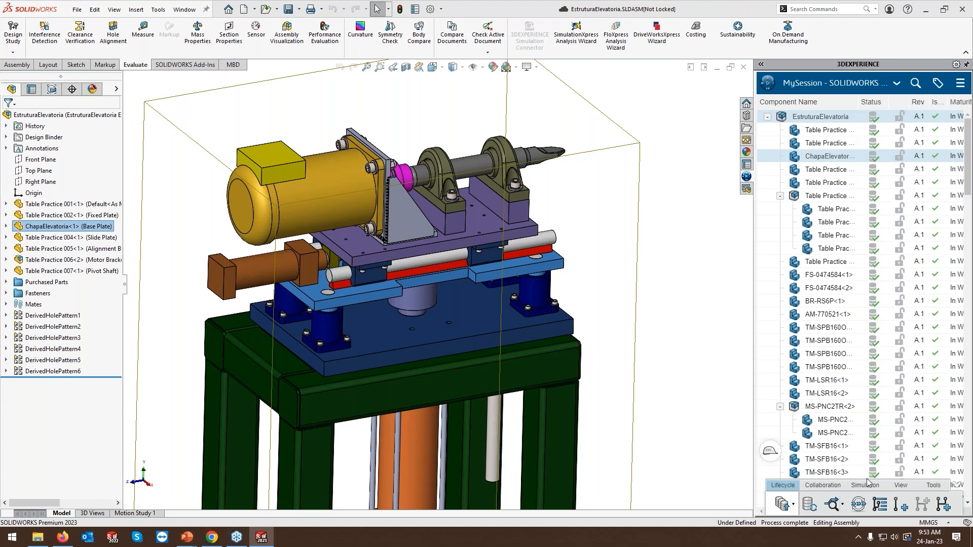
click(901, 505)
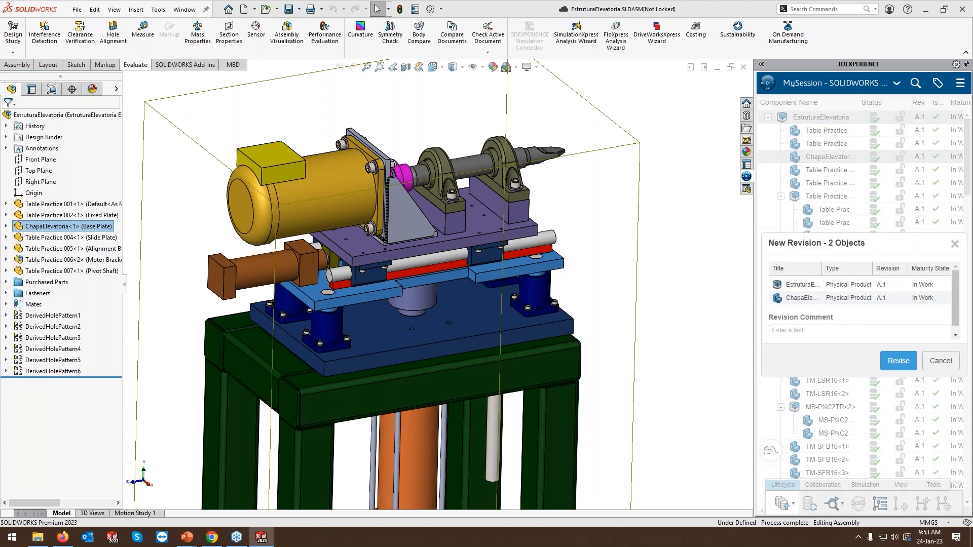
click(940, 362)
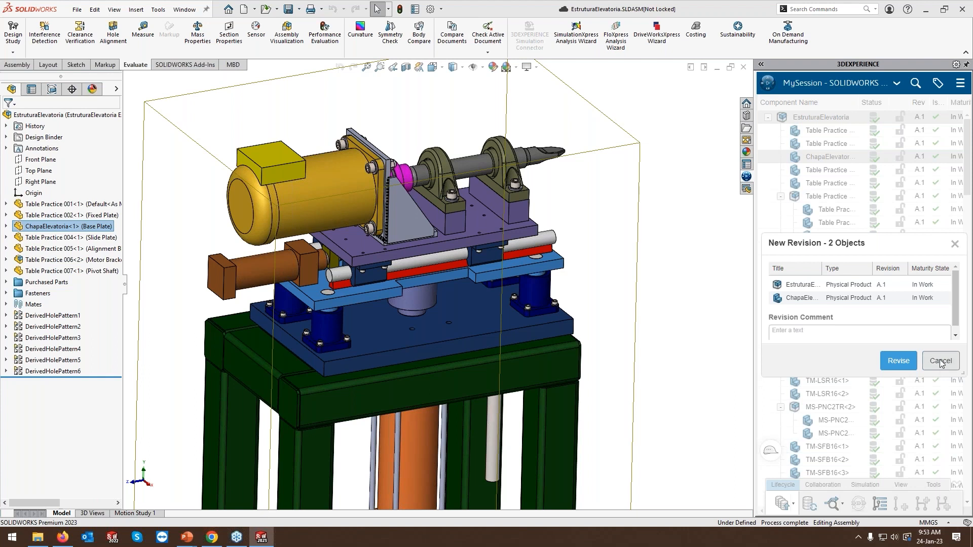
click(940, 361)
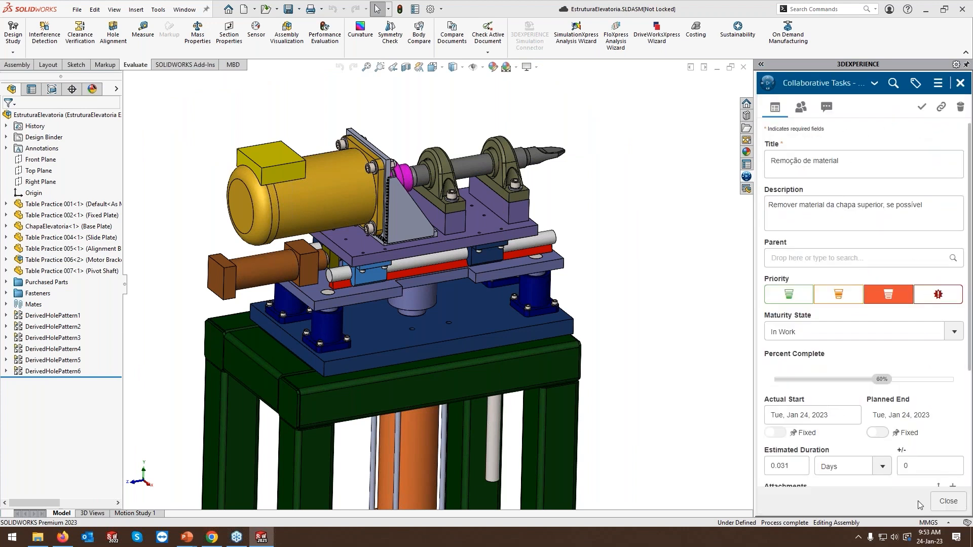
Mark the "Remoção de material" task as completed in Collaborative Tasks and check its details and comments.
click(921, 108)
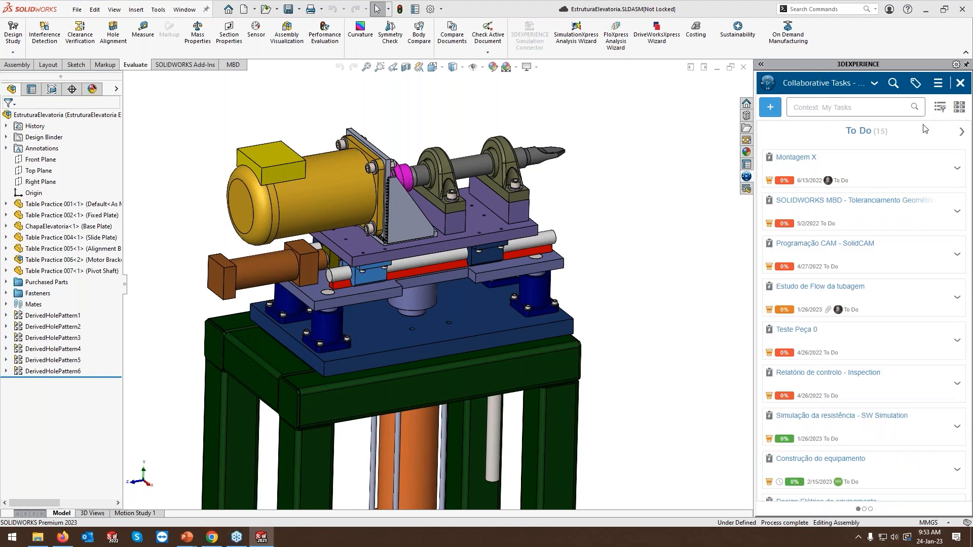
drag(755, 156, 460, 171)
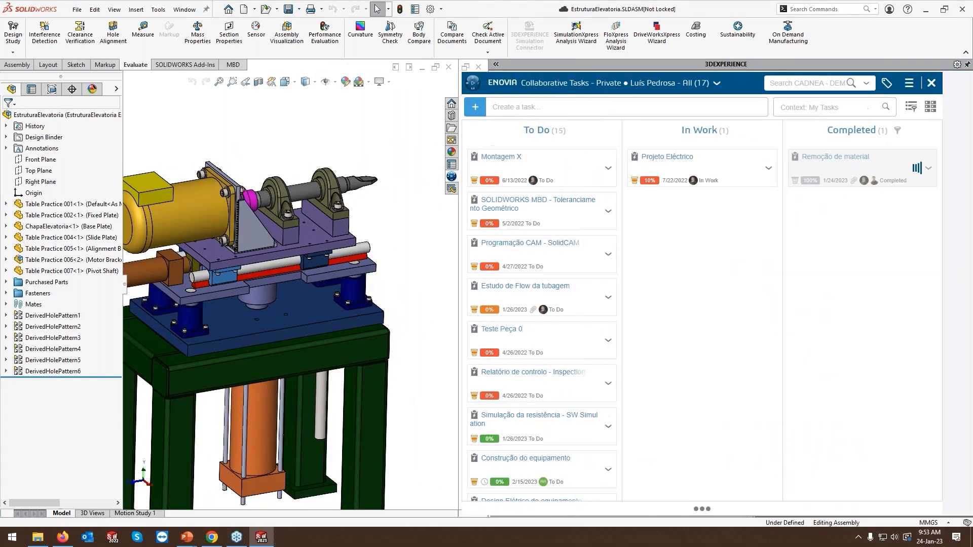
click(901, 183)
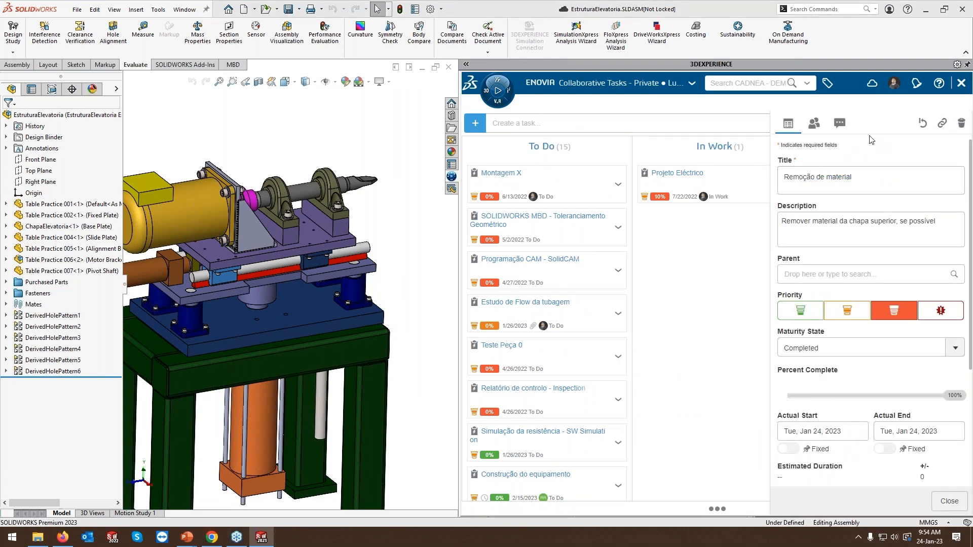
click(840, 123)
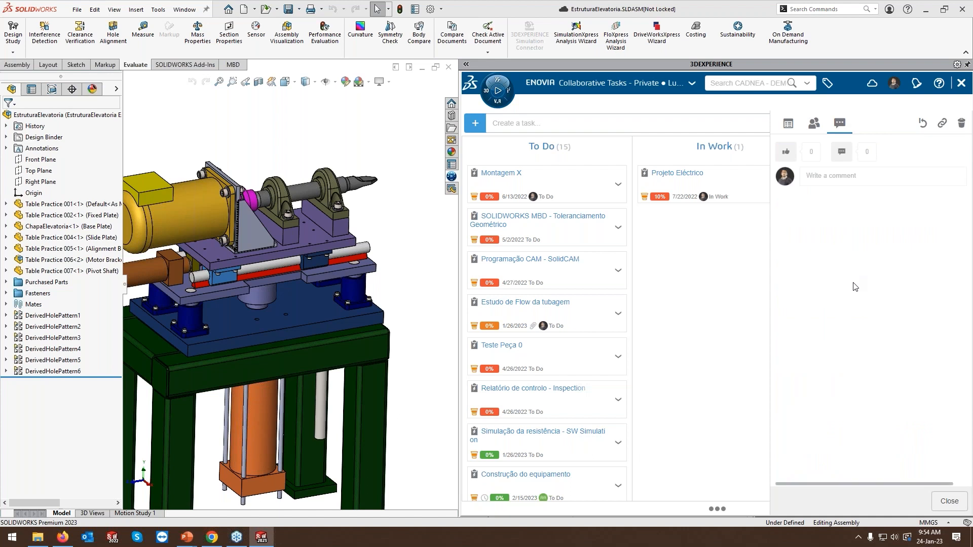
click(948, 501)
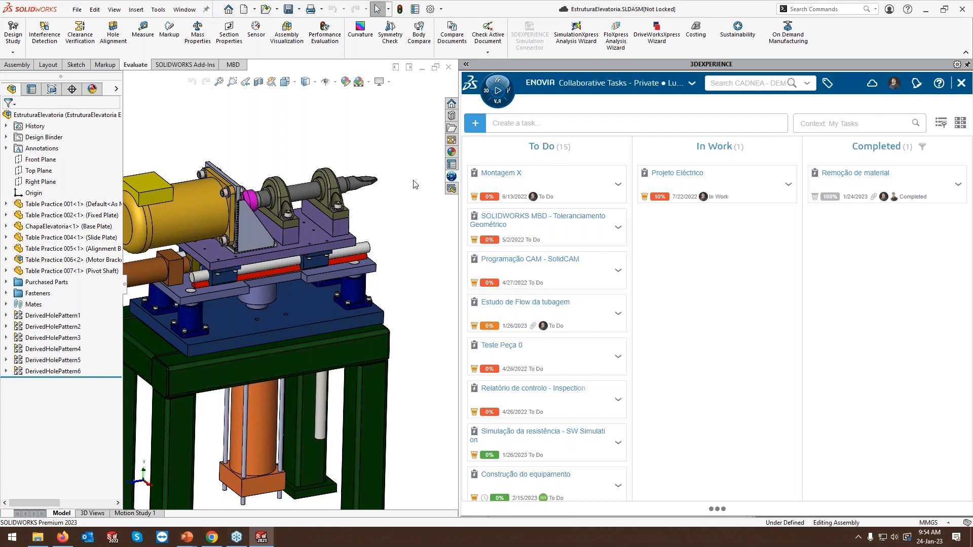
Close SOLIDWORKS, switch to the 3DEXPERIENCE dashboard in Firefox and show the ProjetoEstrutura bookmark contents refreshed.
click(962, 11)
click(62, 538)
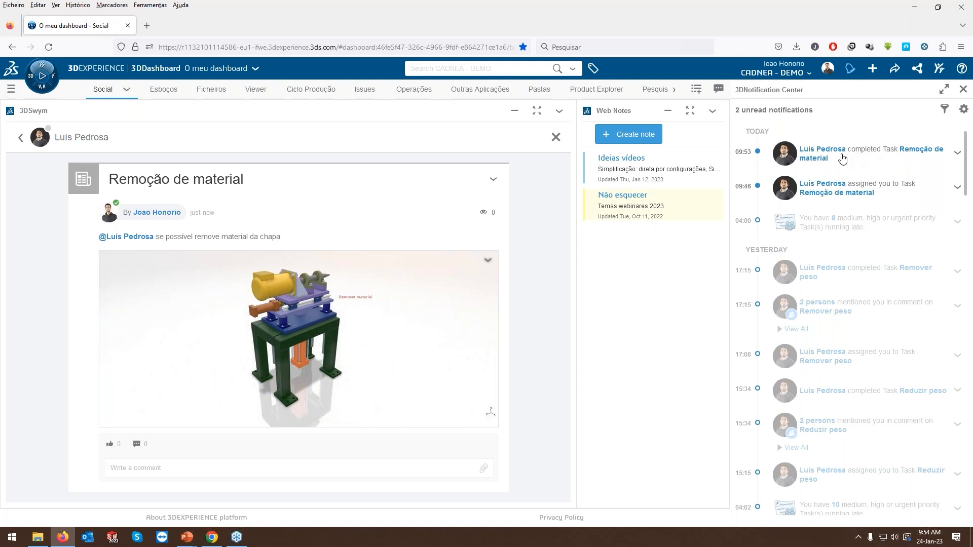
click(964, 91)
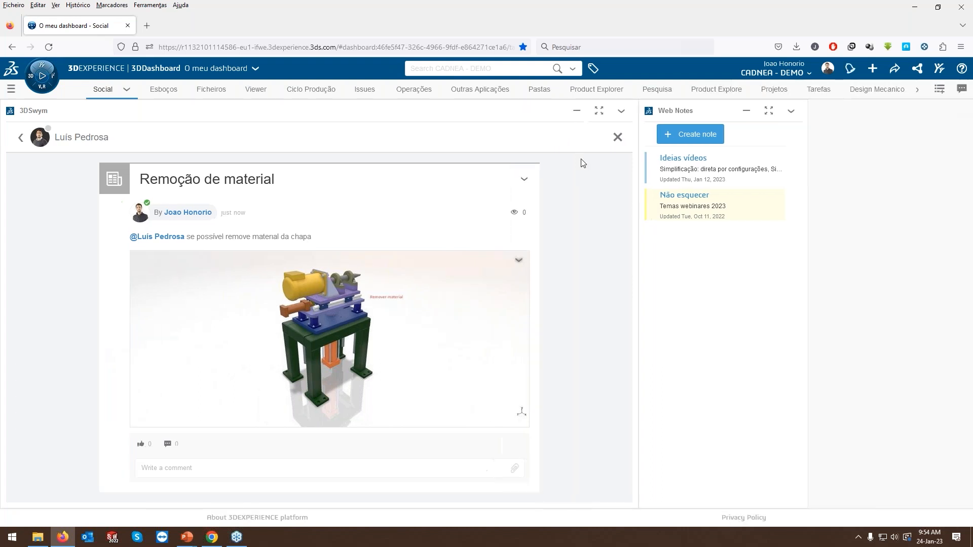
click(539, 90)
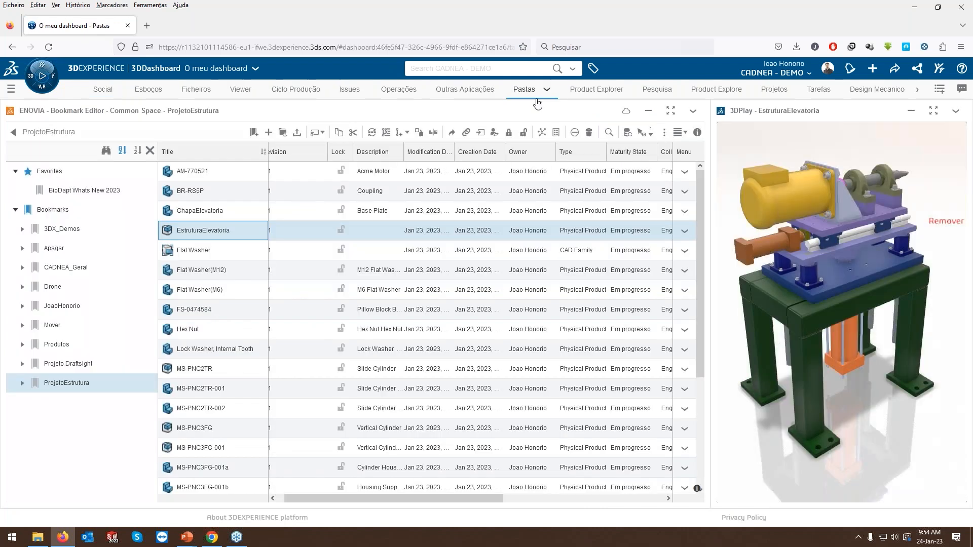
key(F5)
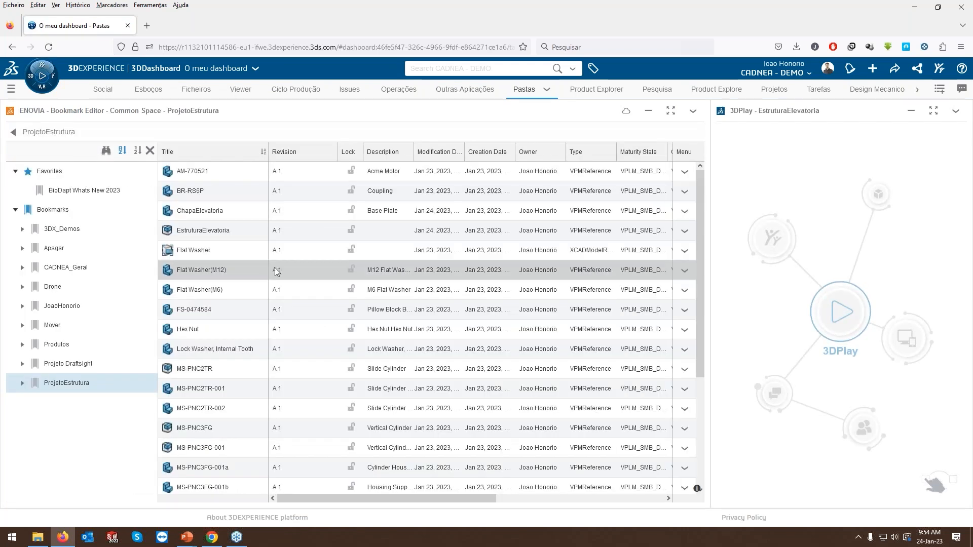
Load EstruturaElevatoria into 3DPlay and examine the cut edges of the plate below the rails.
click(204, 232)
drag(204, 233, 846, 261)
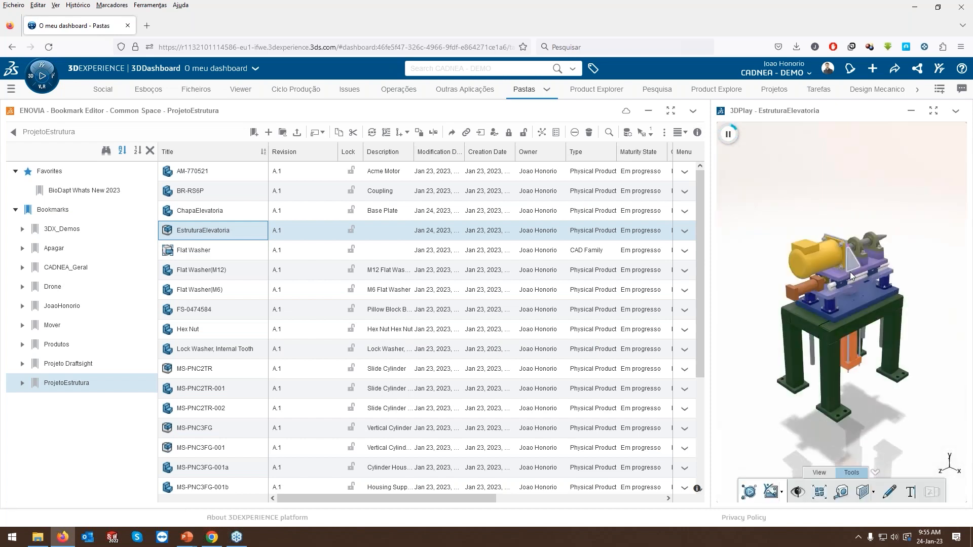
scroll(857, 287, up, 5)
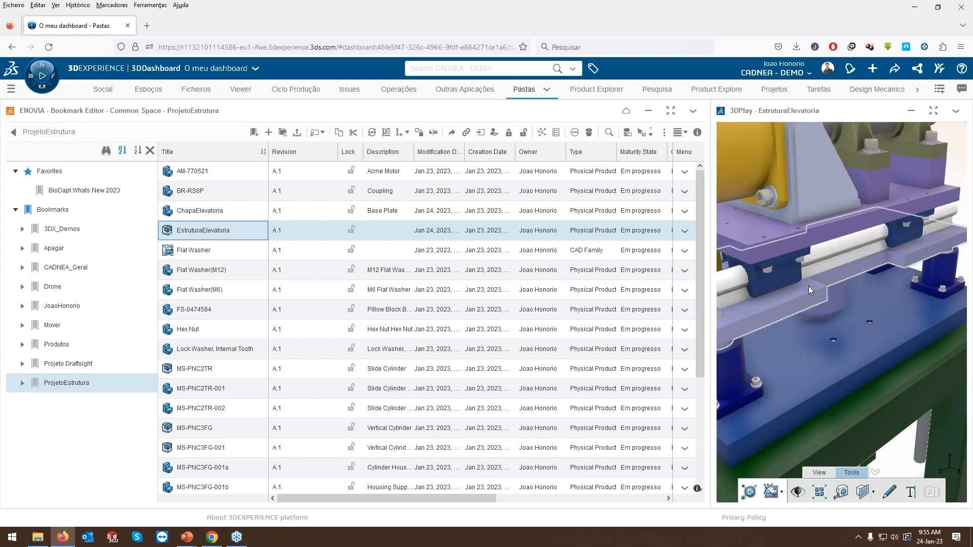
scroll(831, 319, down, 5)
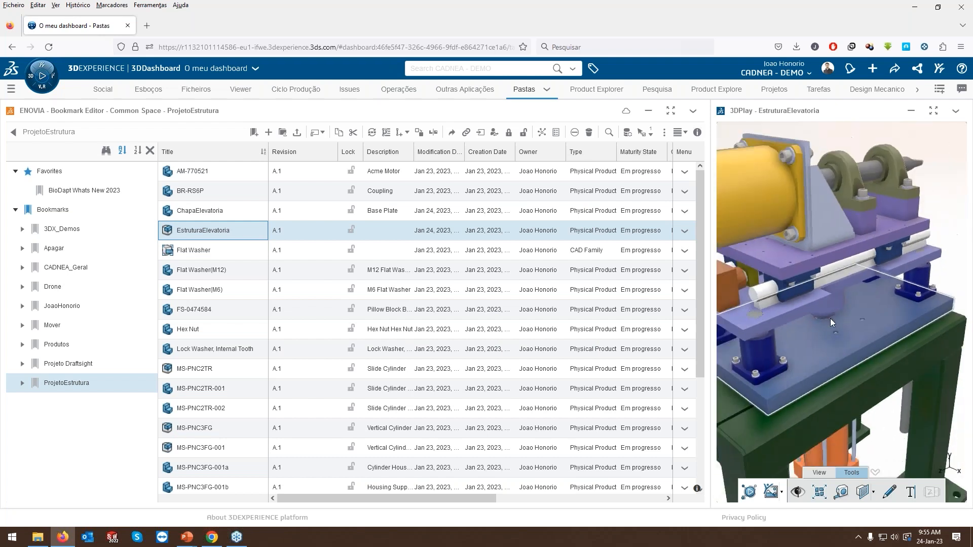
scroll(830, 319, down, 3)
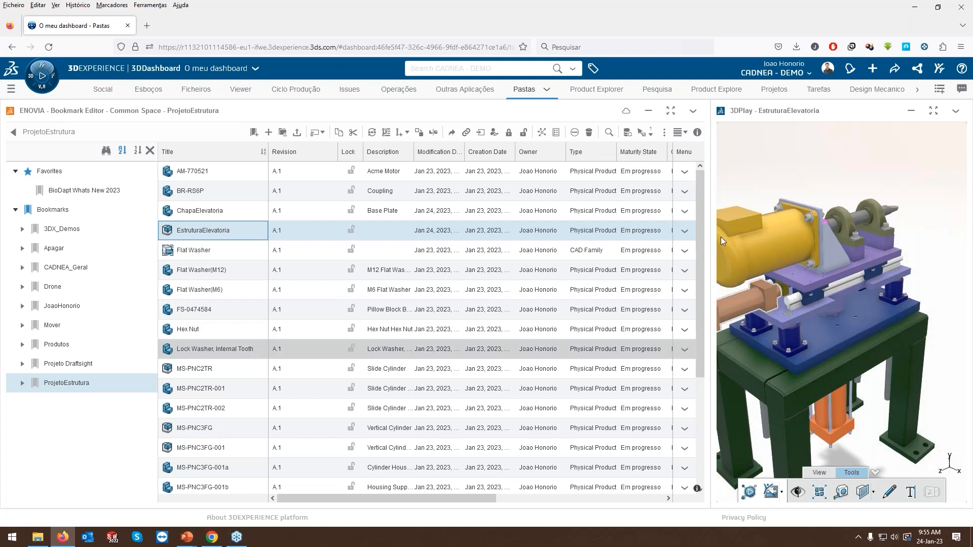
Start a new project in Project Planning and upload a logo from the CADNEA folder as its image.
click(765, 90)
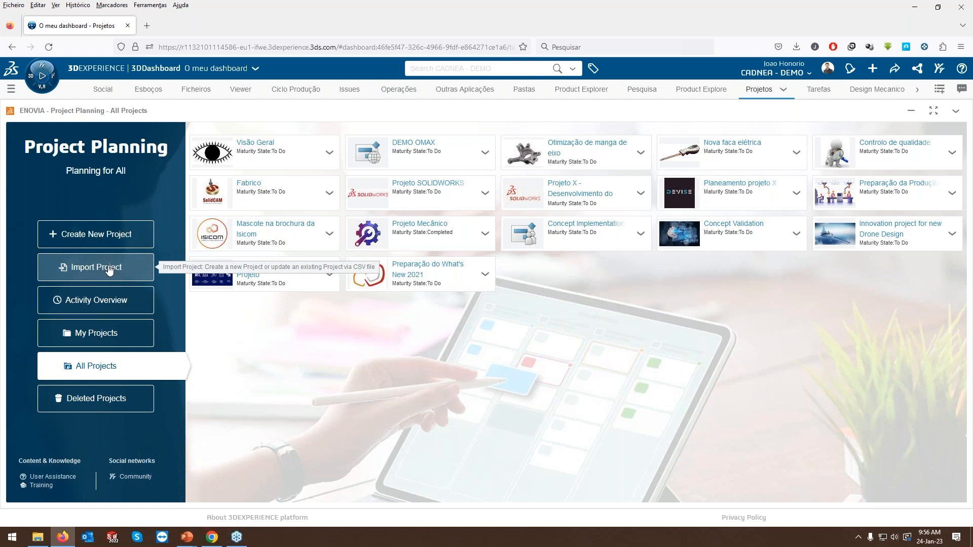
click(114, 237)
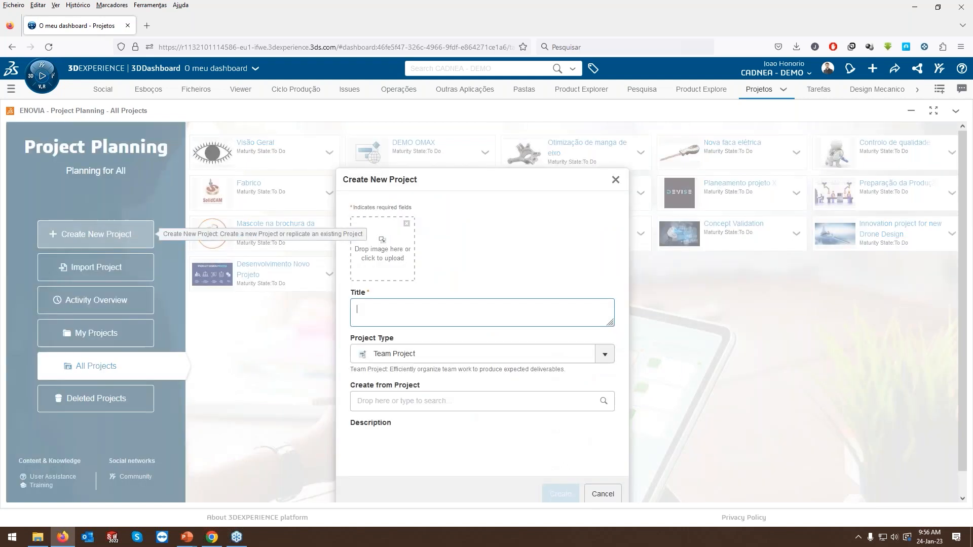
click(383, 265)
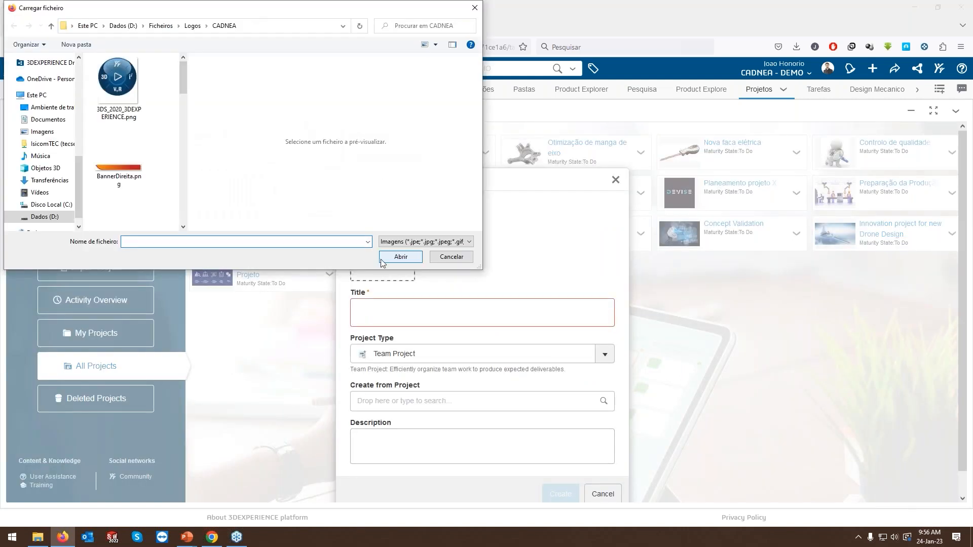
scroll(159, 178, down, 5)
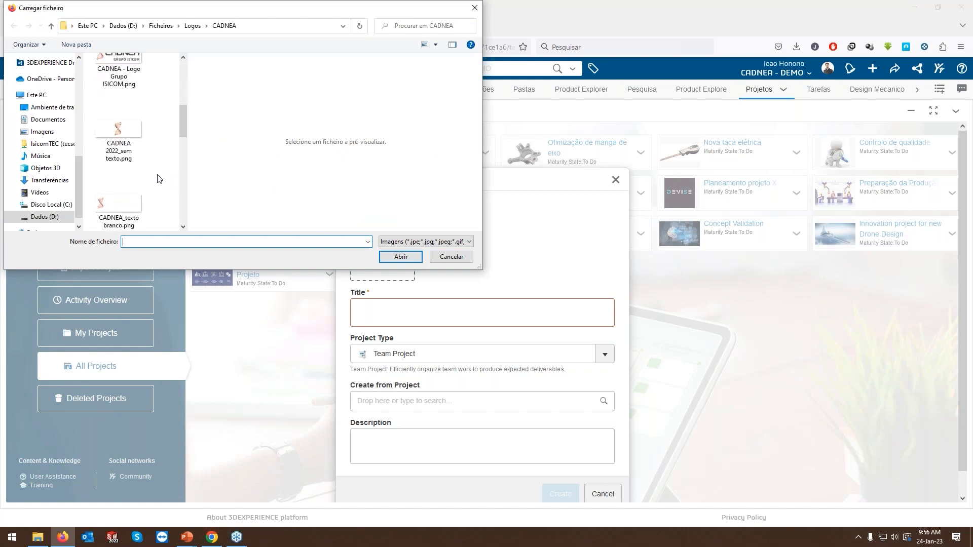
scroll(159, 179, down, 2)
double_click(126, 188)
Title the new project "Desenvolvimento de célula de fabrico" and set its type to Enterprise Project.
click(432, 312)
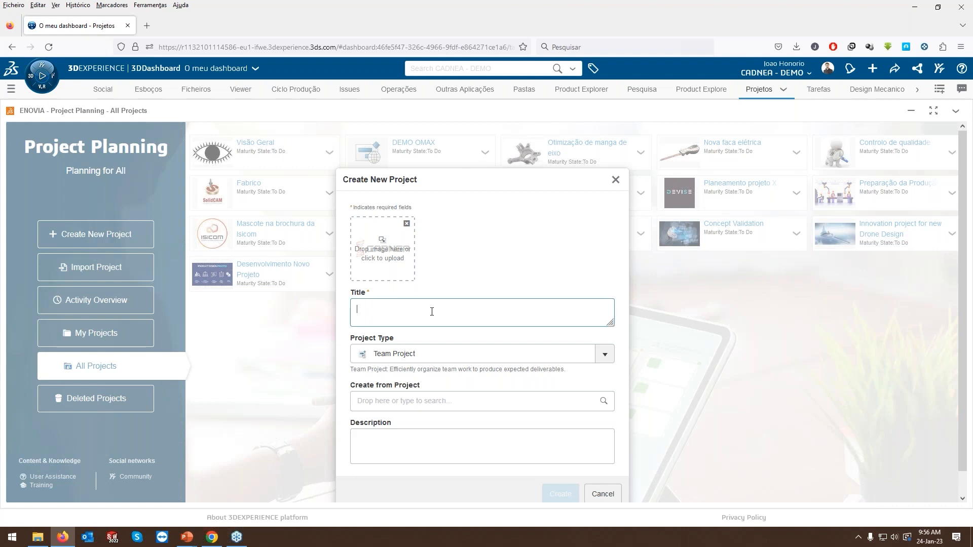
text(Des)
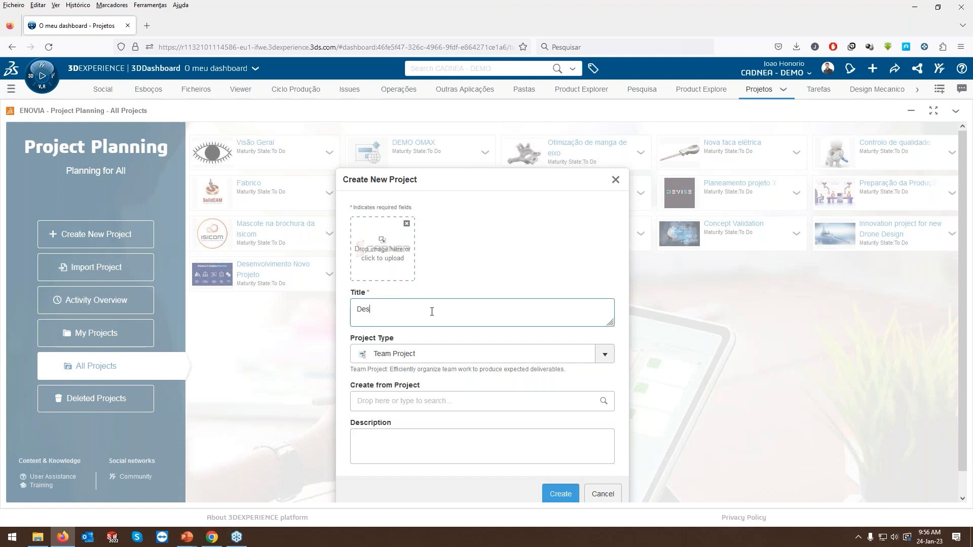
text(envolvimento de célula de fabrico)
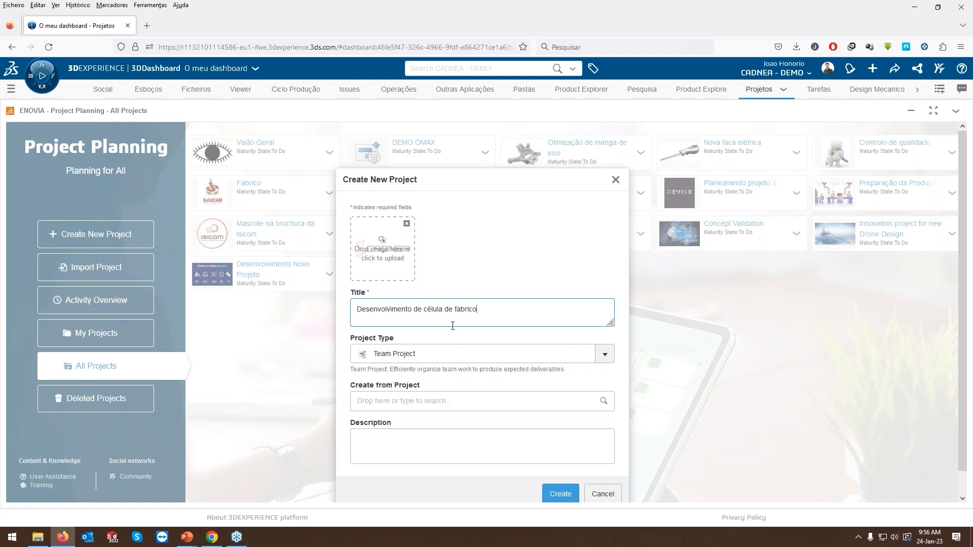
click(420, 350)
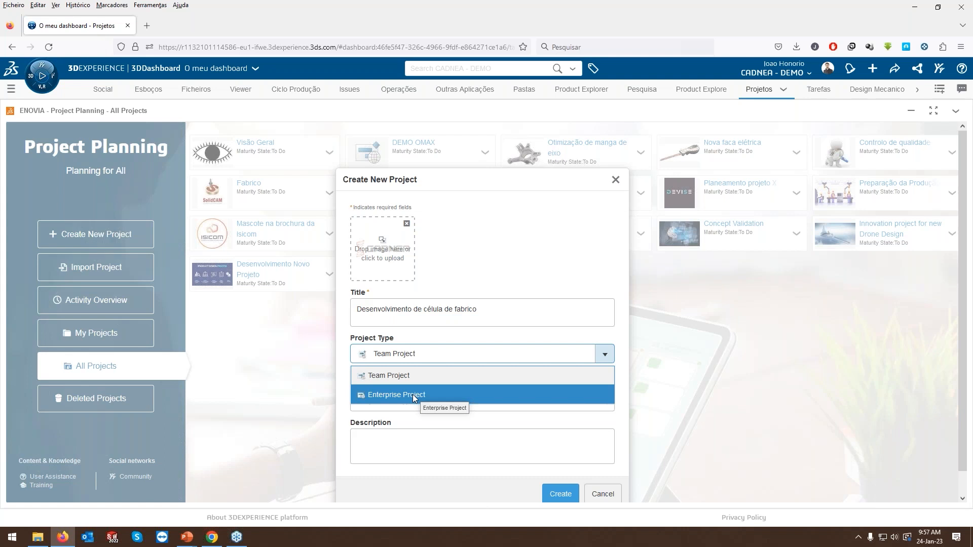
click(412, 395)
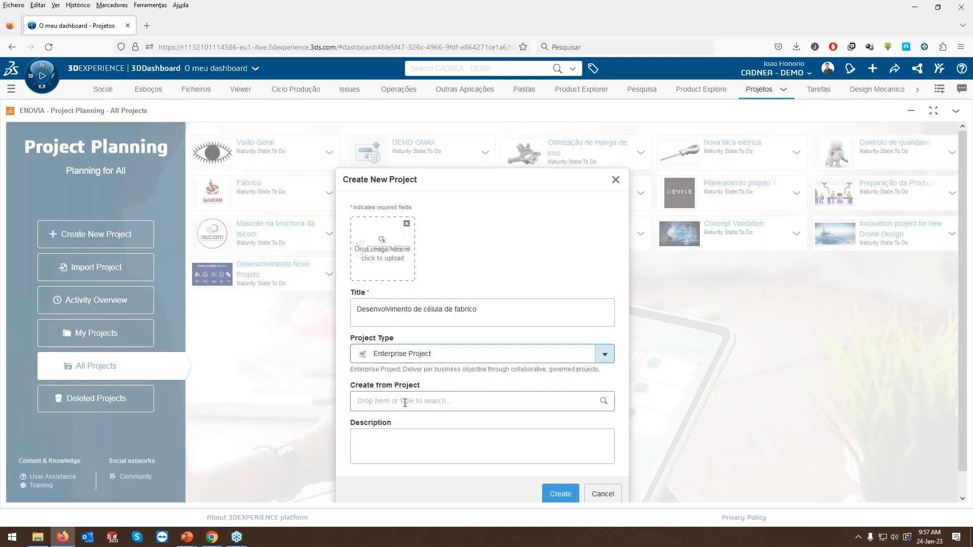
Describe the project as "Célula de fabrico para a empresa ACME" and create it.
click(401, 447)
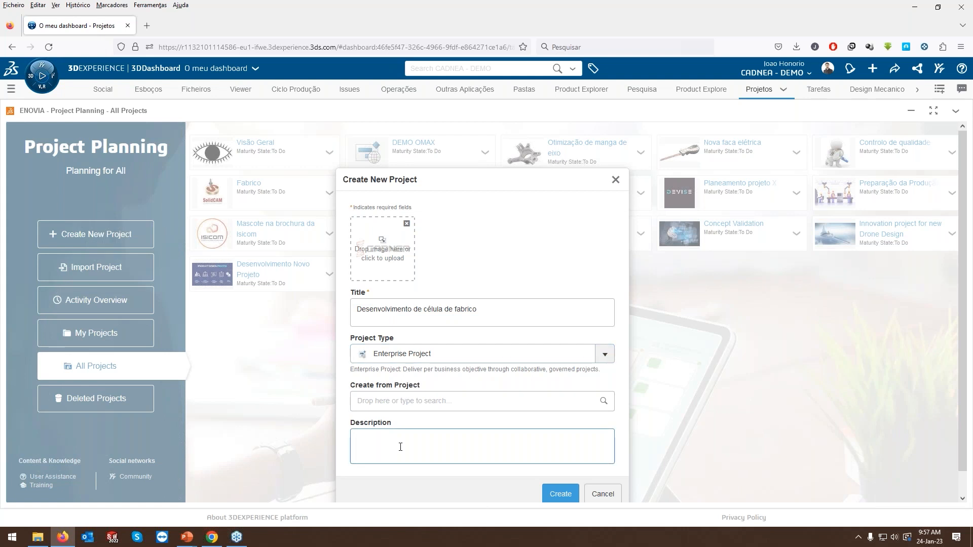
text(Célula de fabrico para a empresa ACME)
click(560, 494)
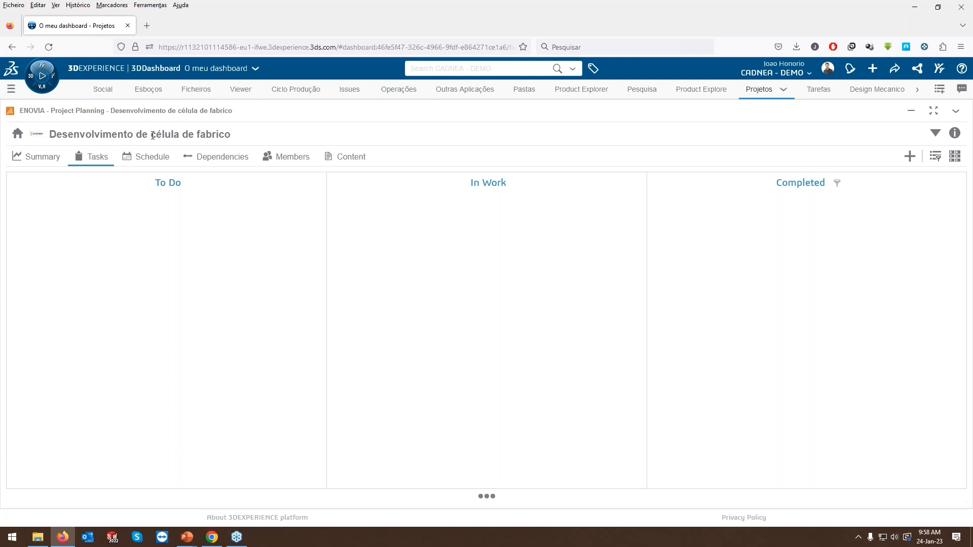
Start adding members to the new project and enter one colleague as Author.
click(298, 157)
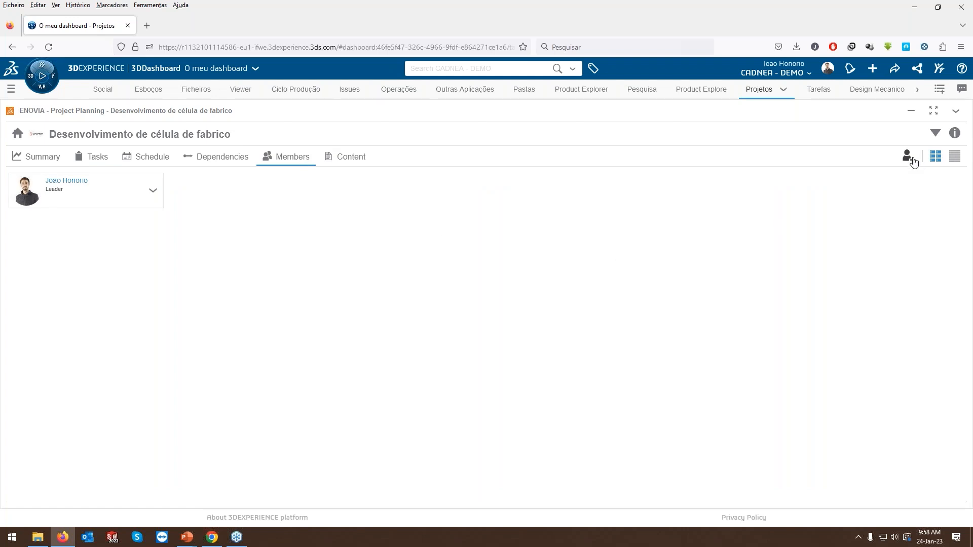
click(908, 158)
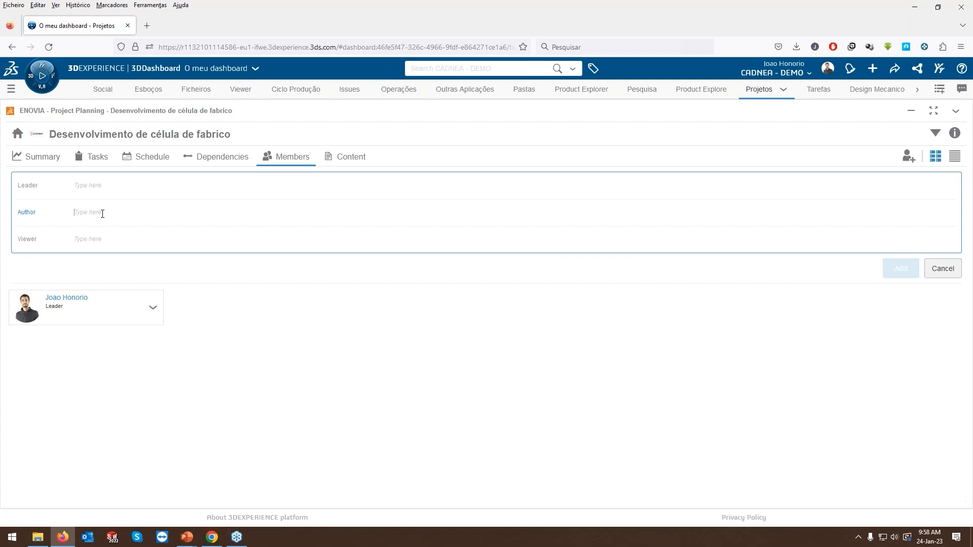
text(rica)
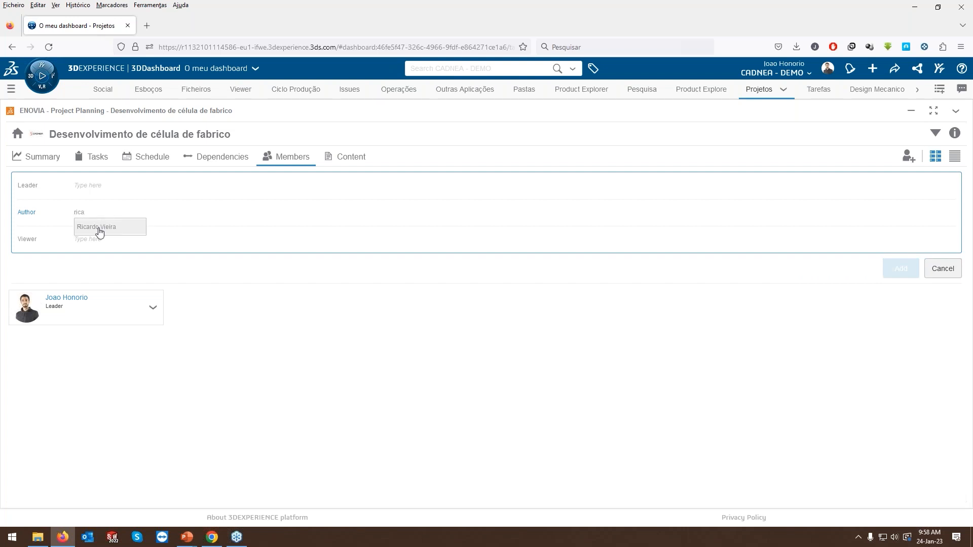
click(98, 226)
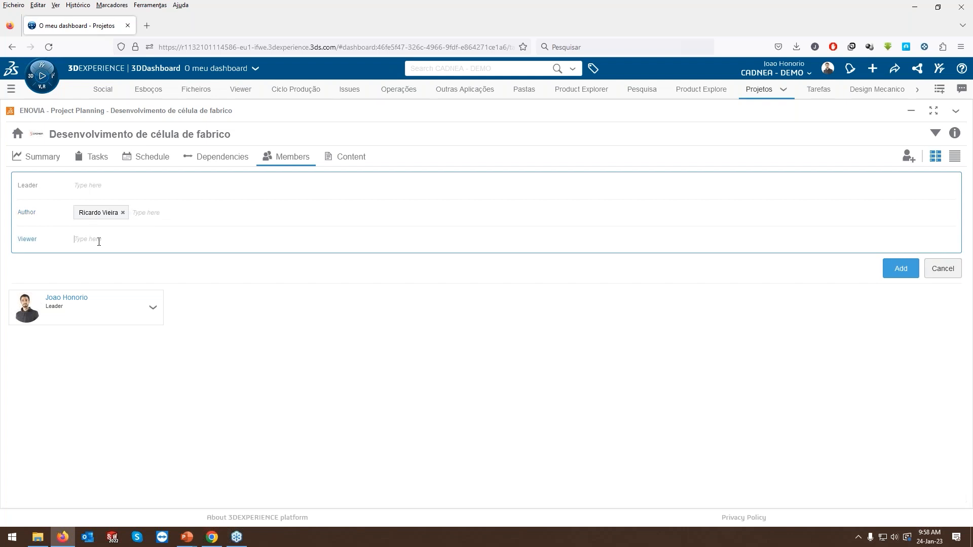
Enter three colleagues as Viewers and add all the chosen members to the project.
text(luis)
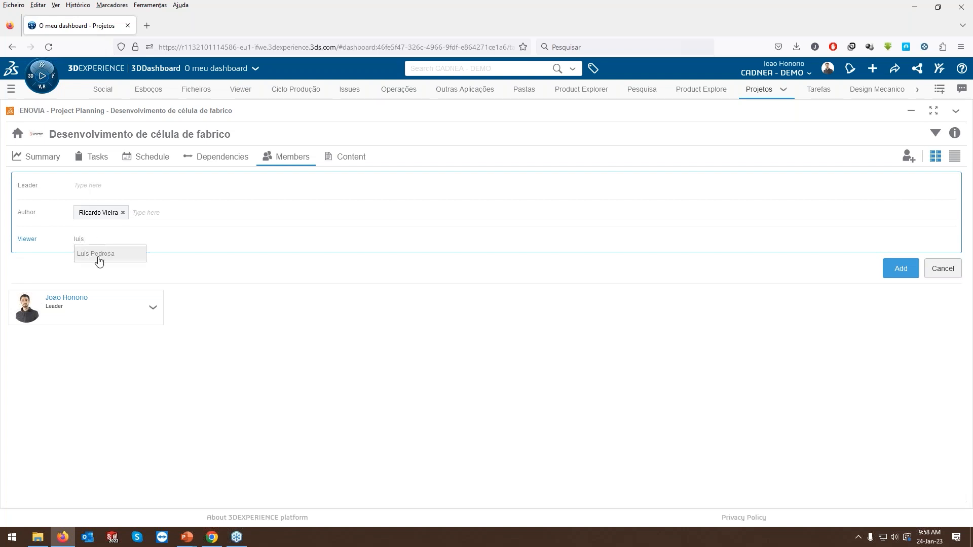
click(96, 259)
text(tiago l)
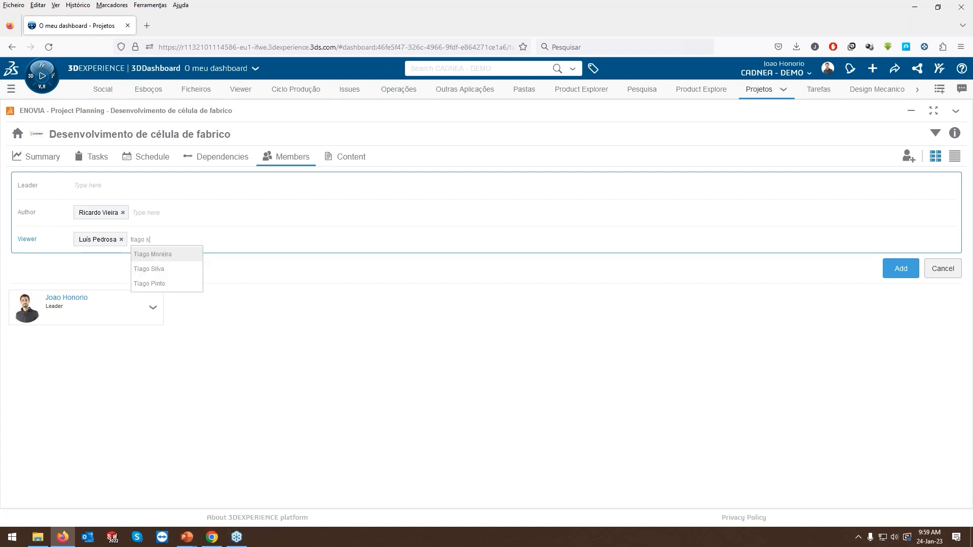
click(168, 255)
text(tiago pi)
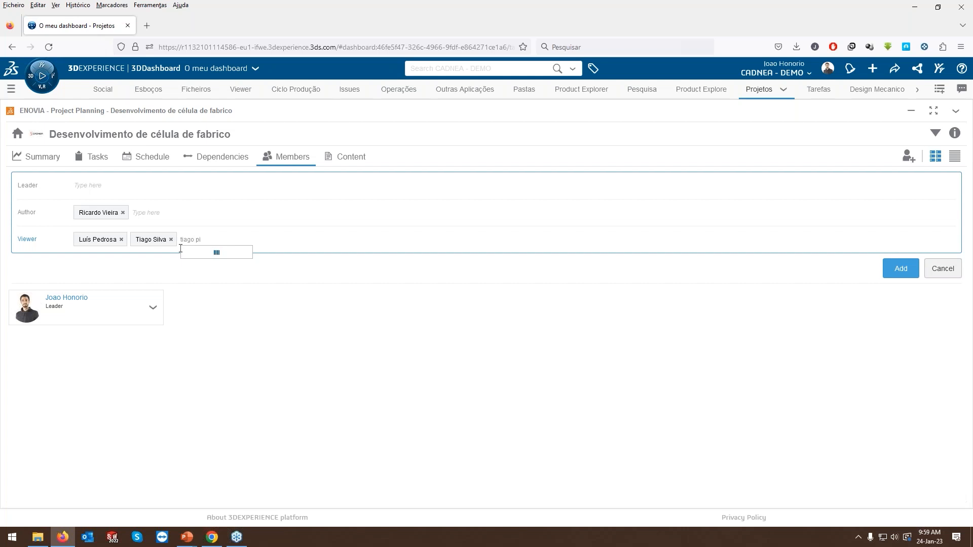
click(195, 255)
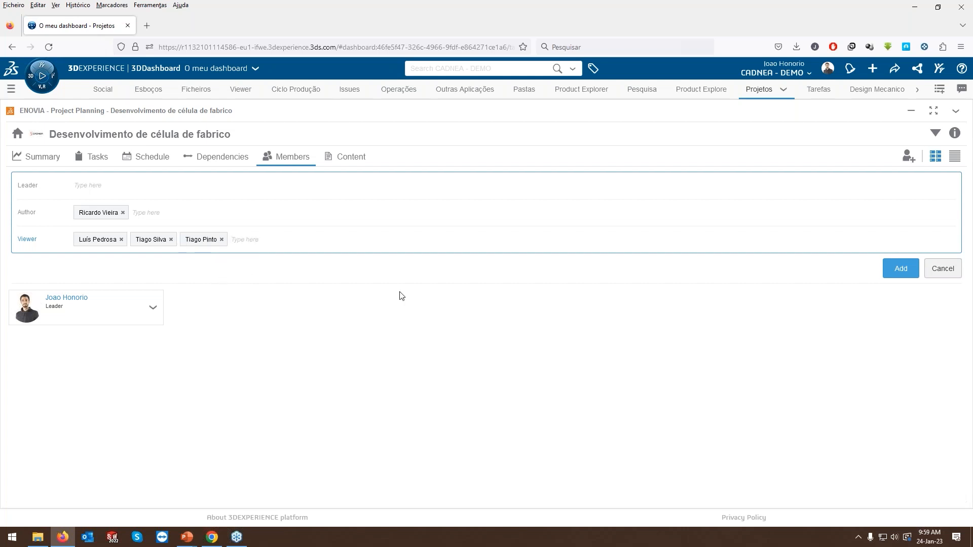
click(896, 271)
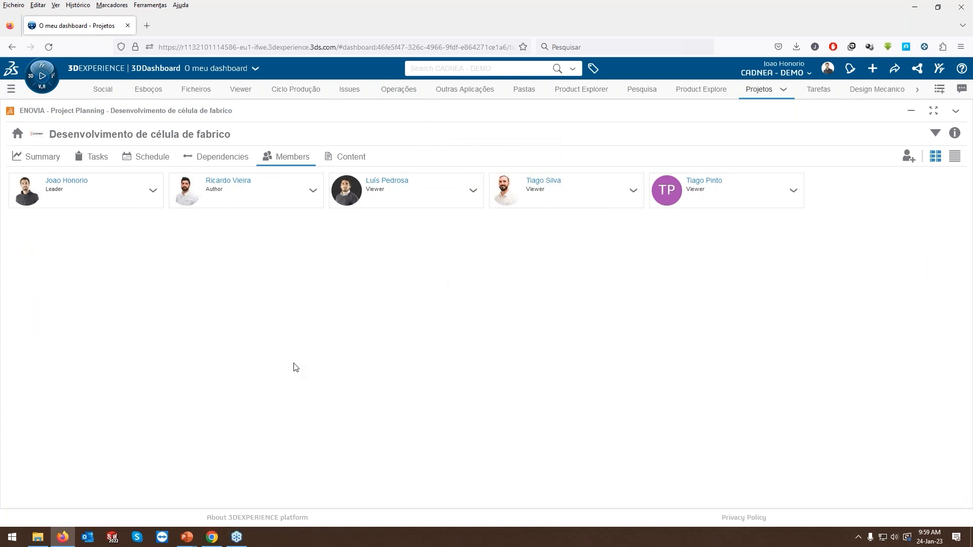
Switch to the viewer's dashboard in Chrome, check the unread project notification, and return to Firefox.
click(213, 543)
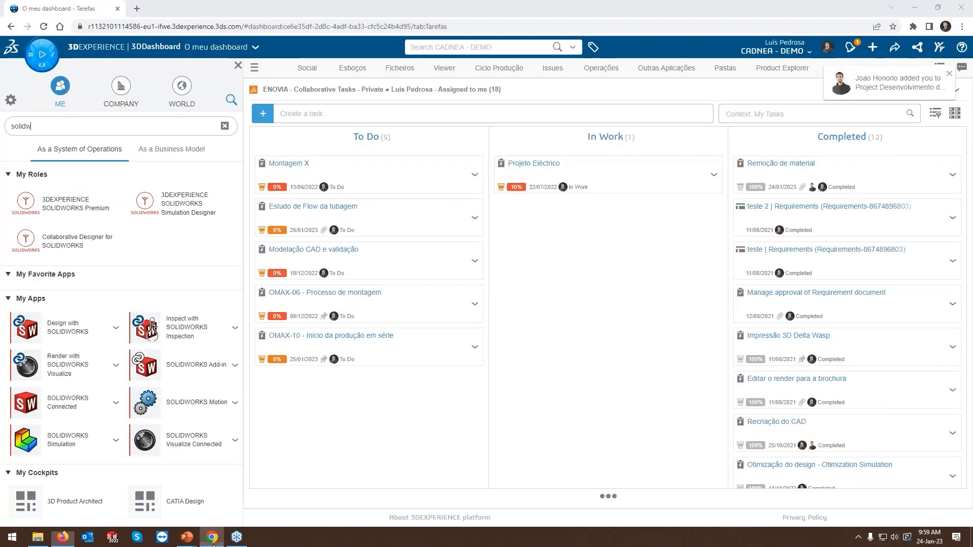
click(854, 51)
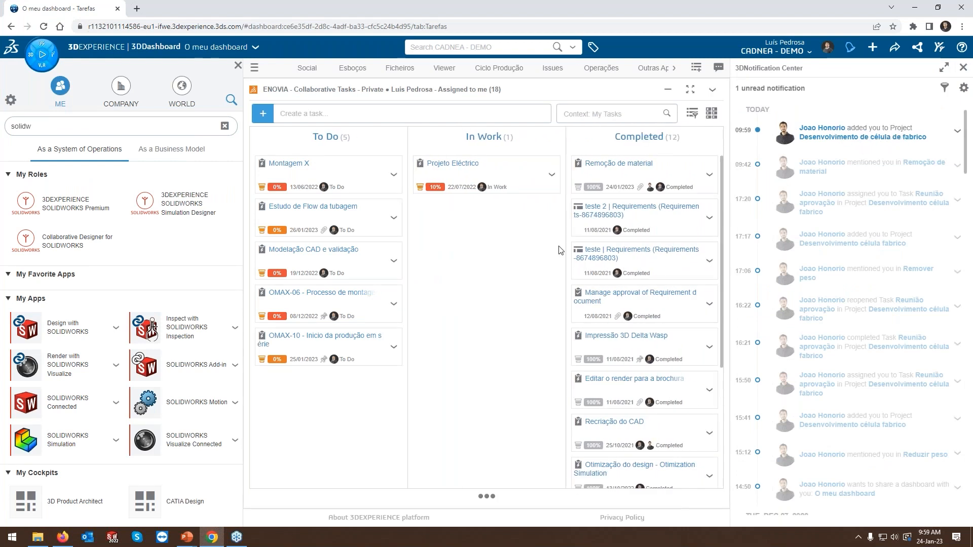
click(963, 67)
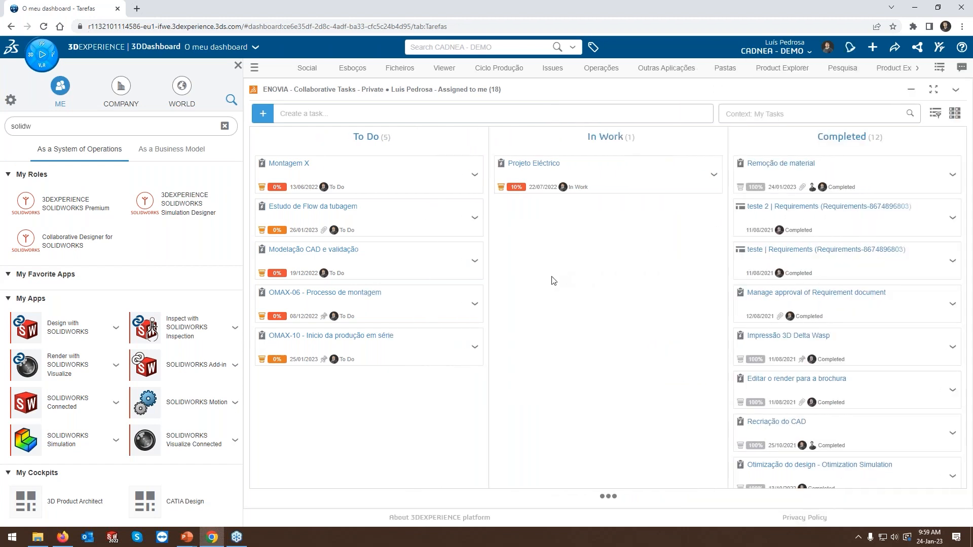
click(62, 537)
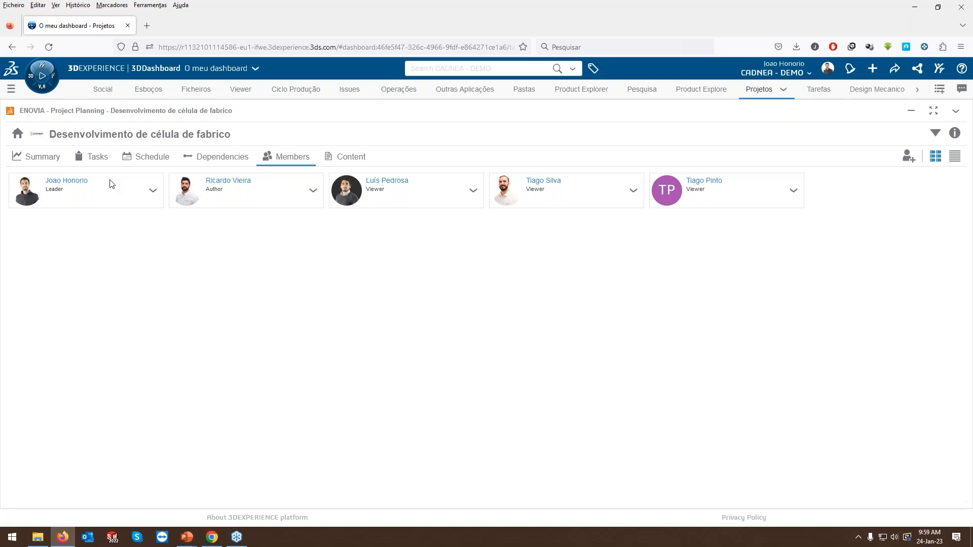
Add a task named "Levantamento de necessidades" to the project and open its details.
click(95, 160)
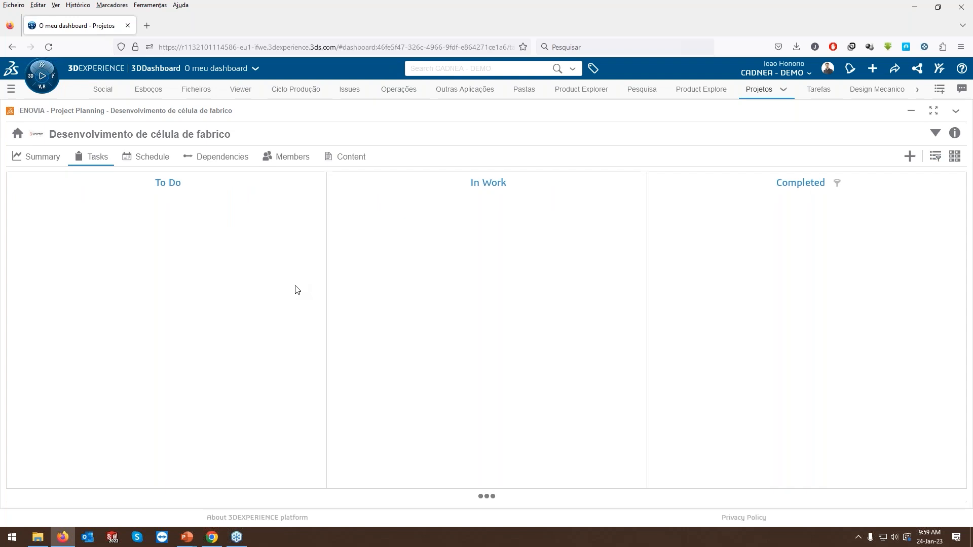
click(909, 158)
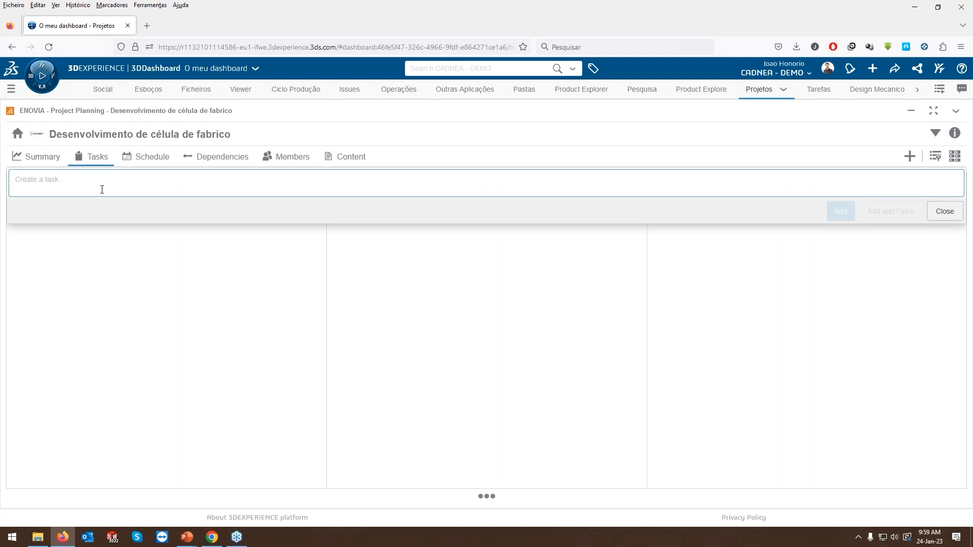
text(Le)
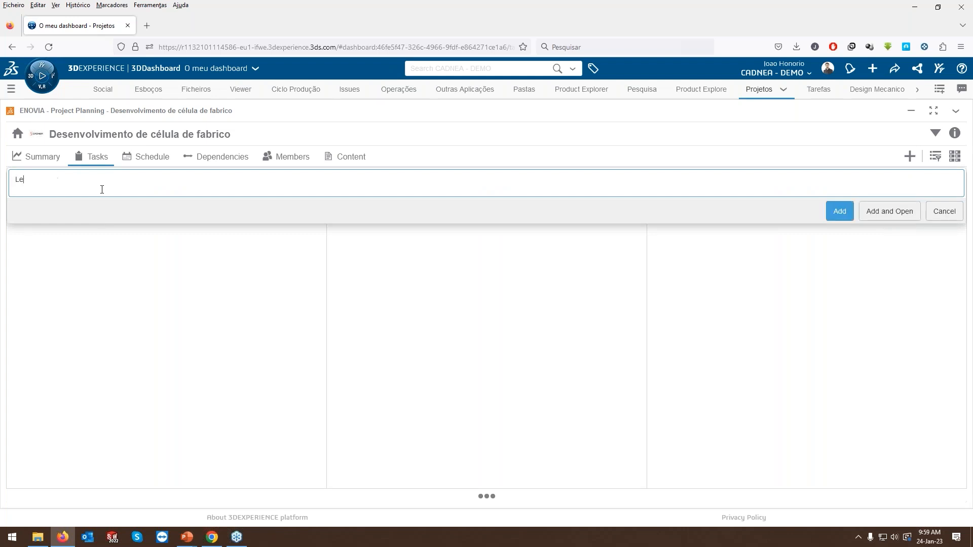
text(vantamento de necessidades)
click(884, 213)
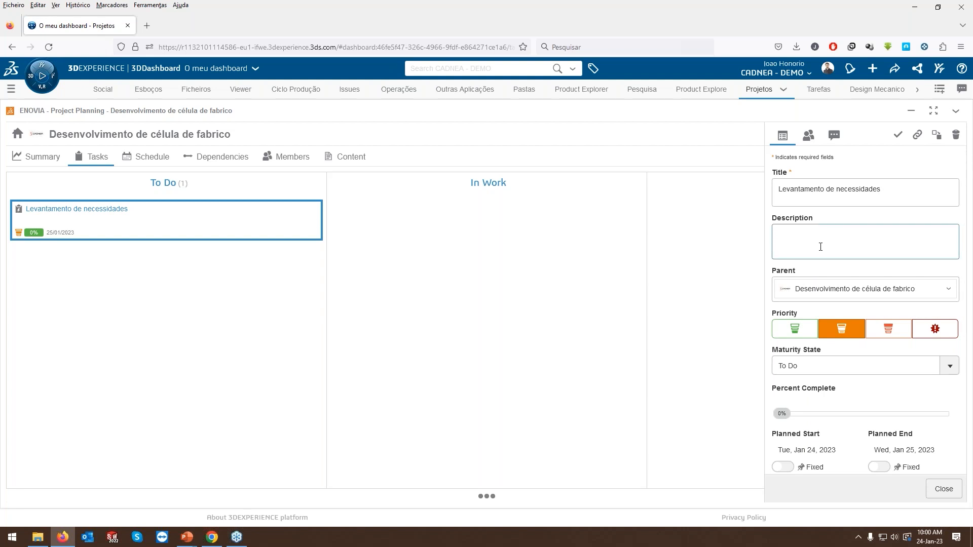
Describe the task as "Necessário visita ao cliente" and set its priority to the third of the four levels.
text(Nece)
text(ssário vi)
text(st)
text(ta ao cliente)
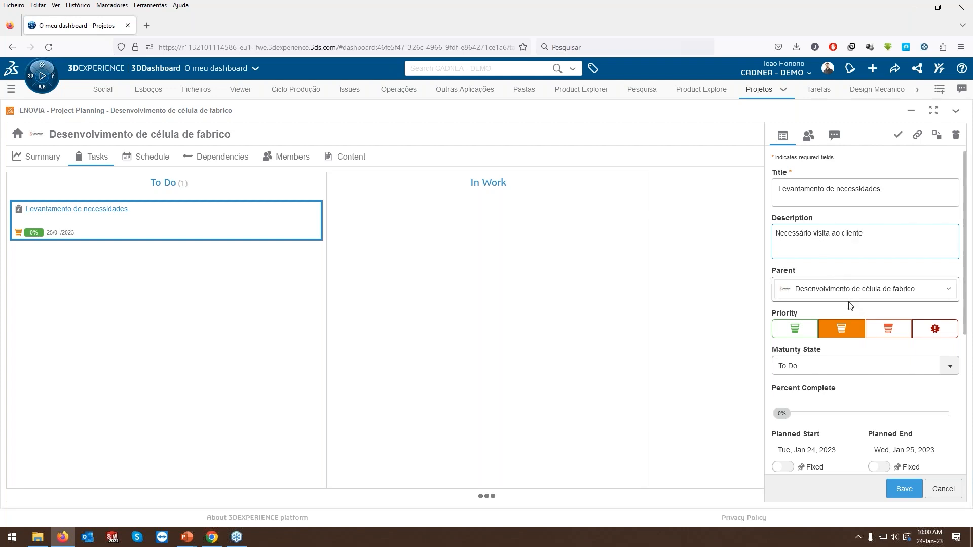
click(887, 336)
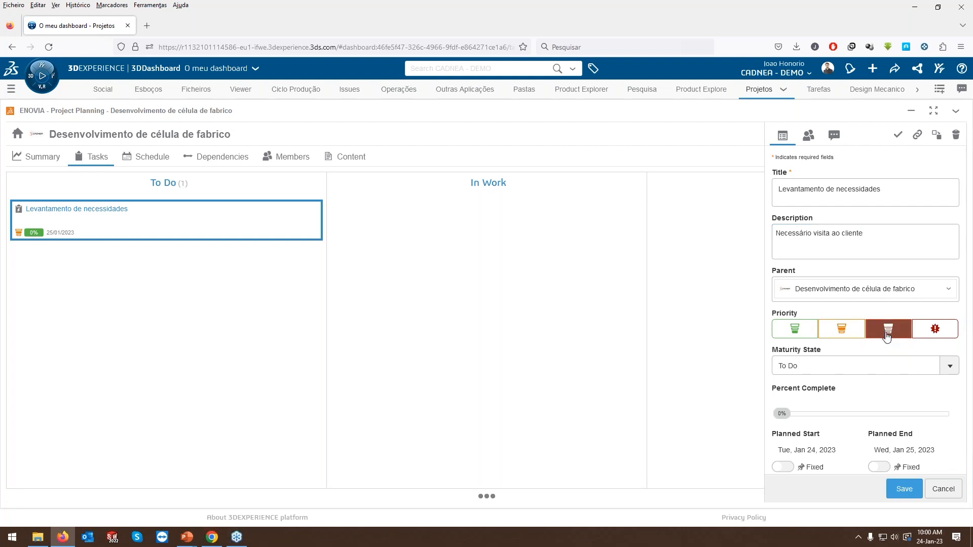
Set the task's estimated duration to 7 days with a +/- tolerance of 2.
scroll(870, 346, down, 3)
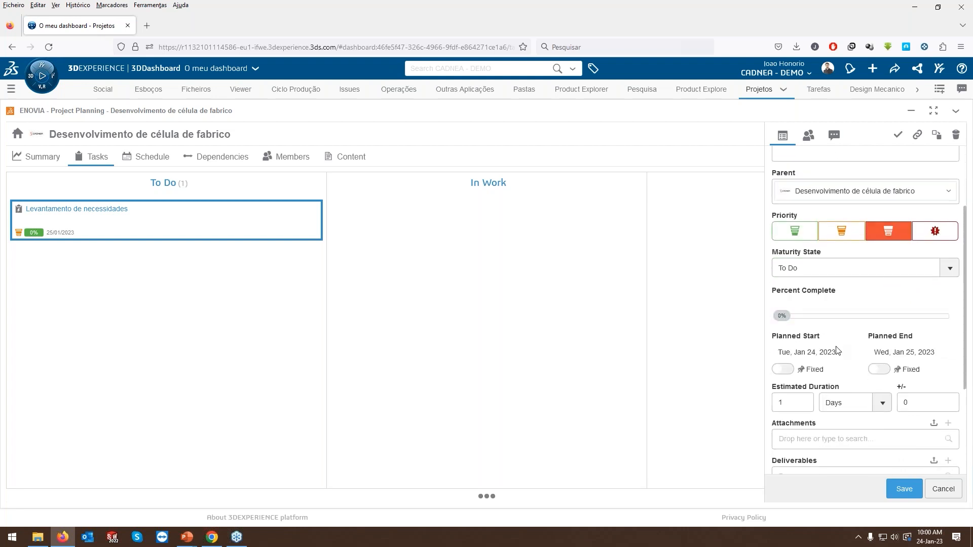
scroll(837, 349, down, 3)
click(797, 304)
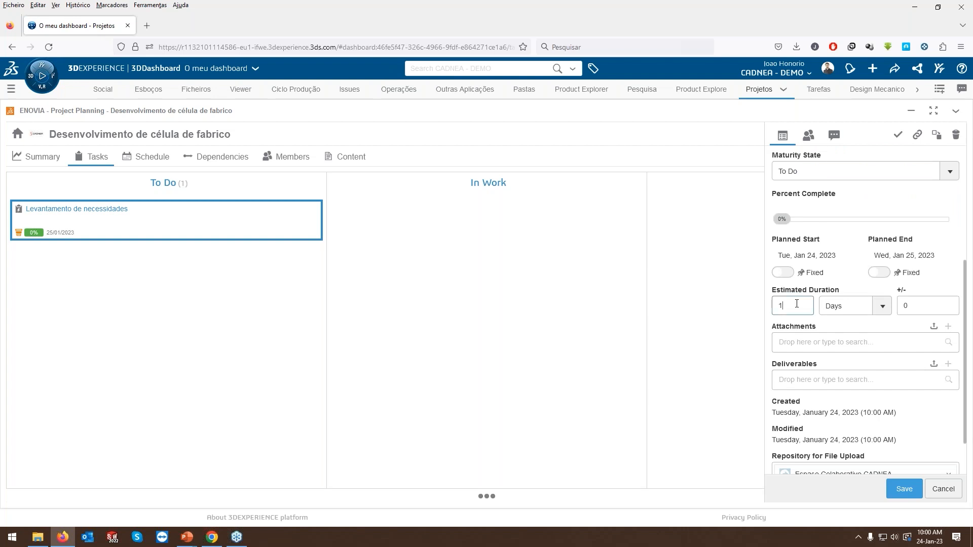
key(BackSpace)
text(7)
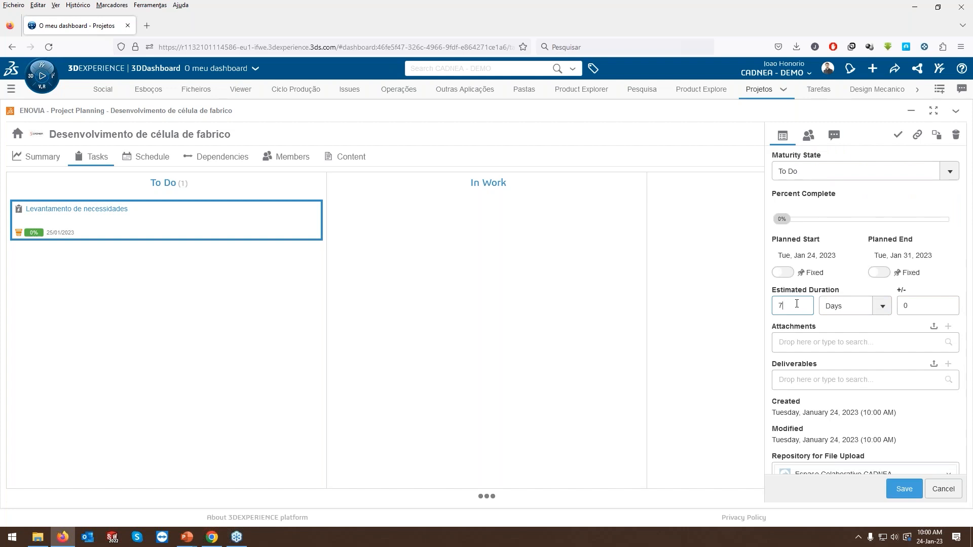
click(912, 306)
drag(912, 309, 902, 309)
text(2)
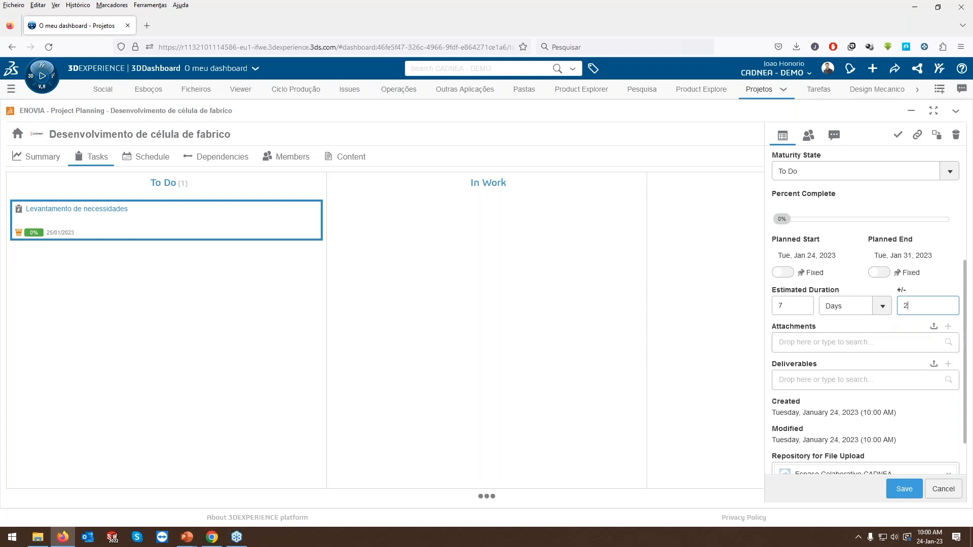
Assign the task to the project's Author, save it and close its details.
click(808, 135)
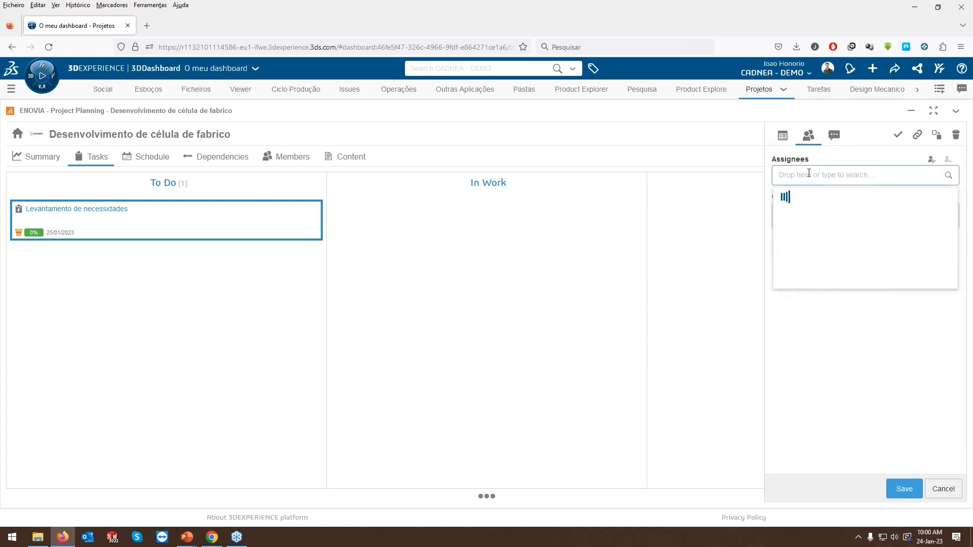
text(ricar)
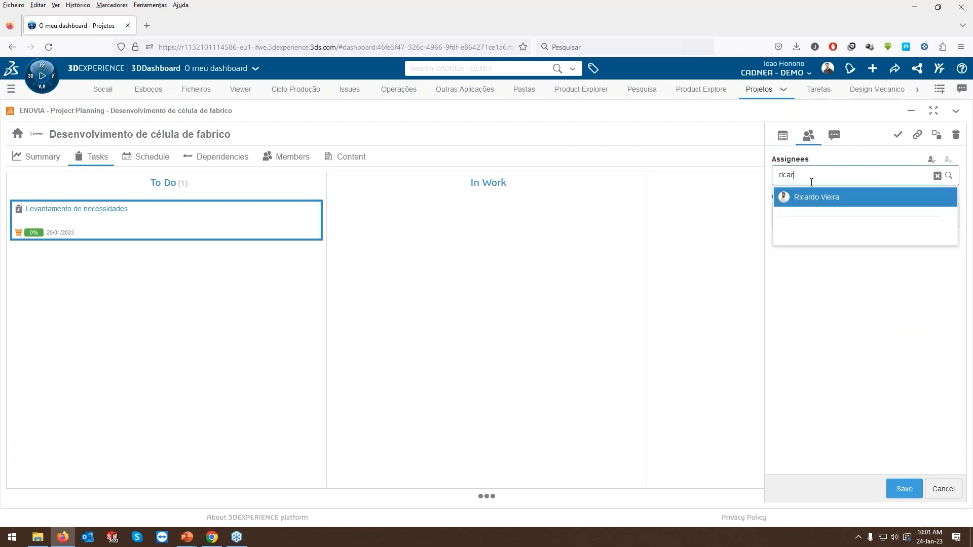
click(811, 197)
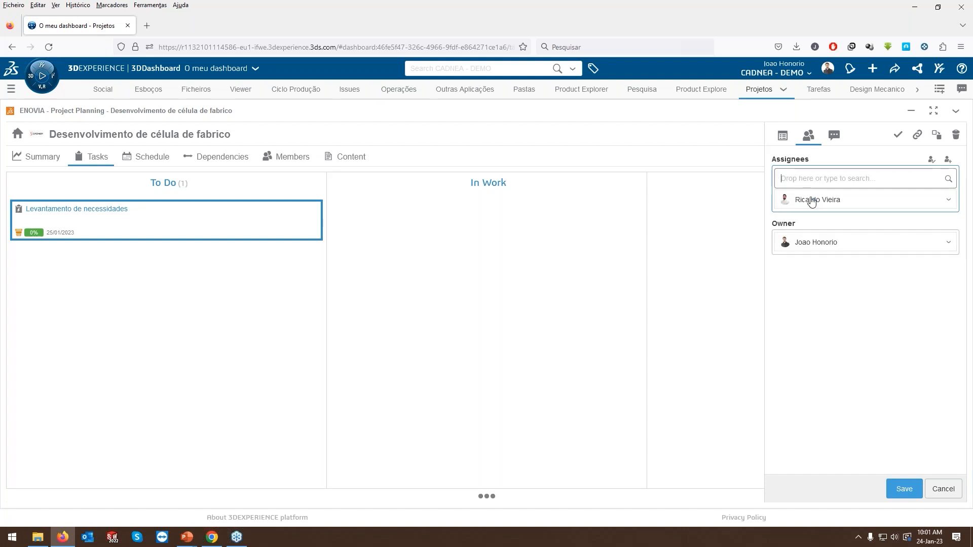
click(903, 489)
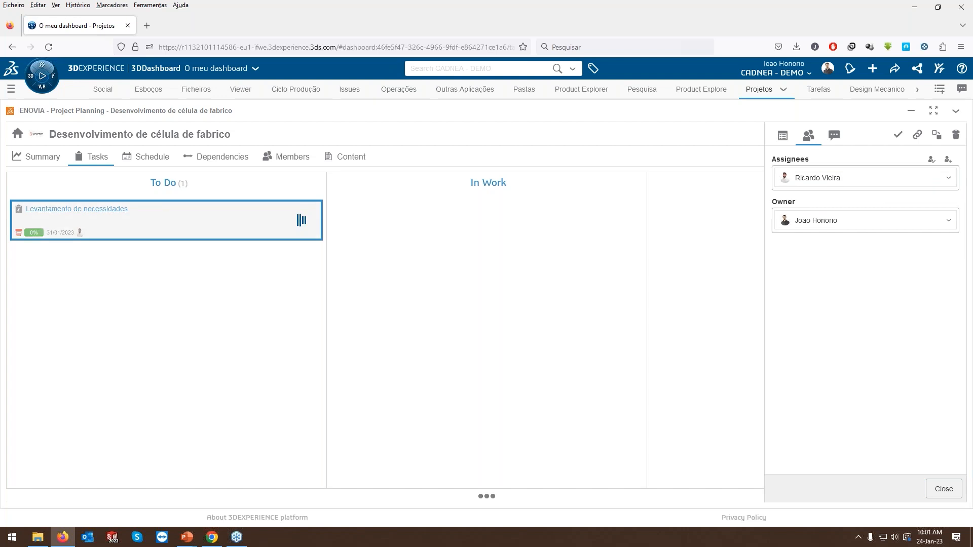
click(938, 490)
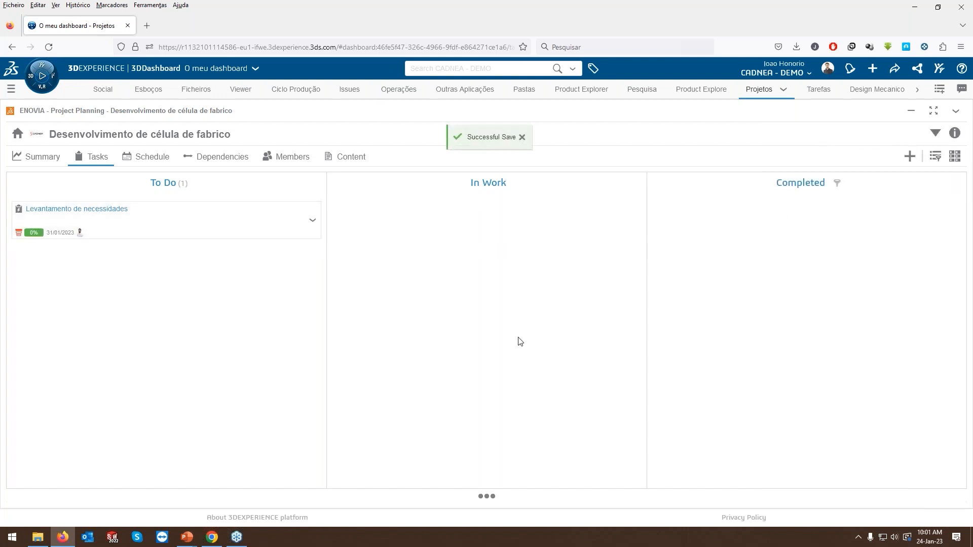
Add a task named "Orçamento" to the project and open its properties.
click(910, 156)
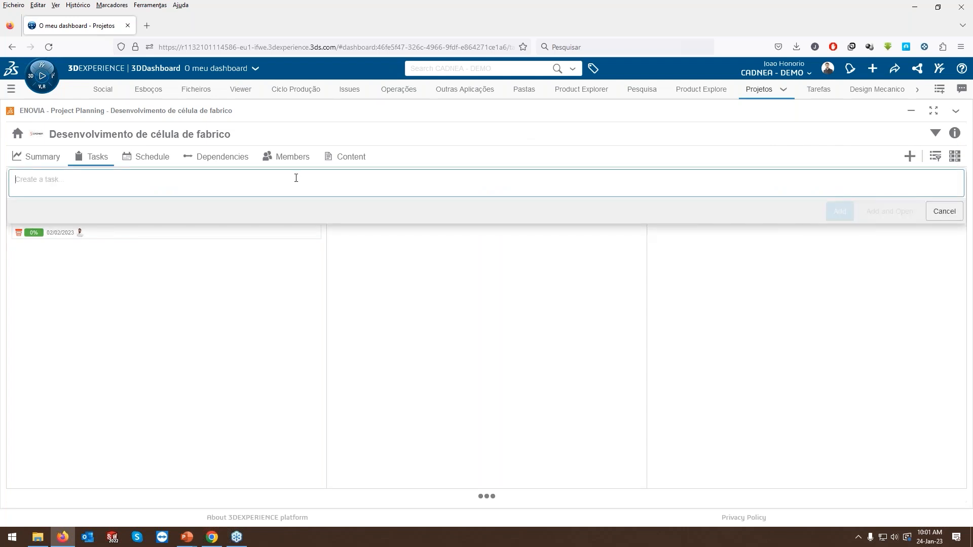
text(Orçamento)
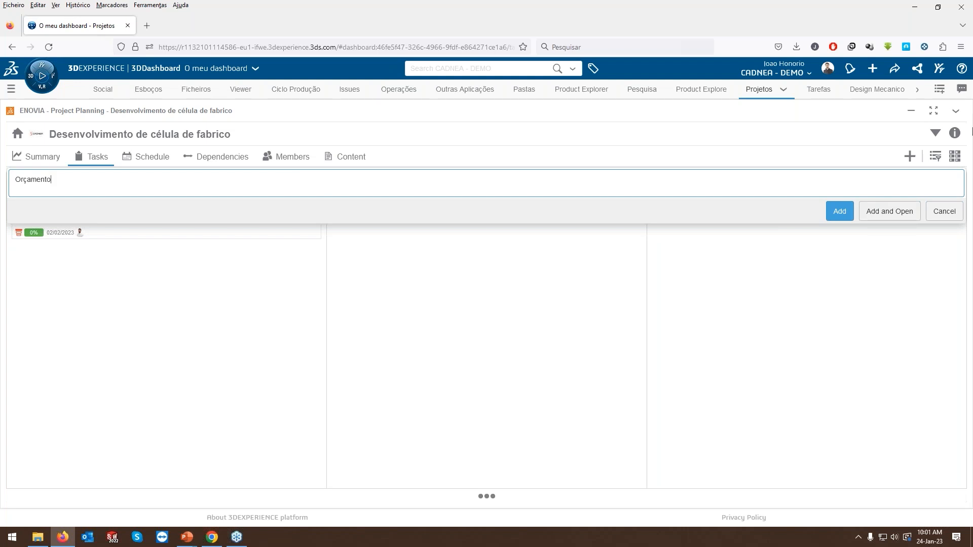
click(889, 211)
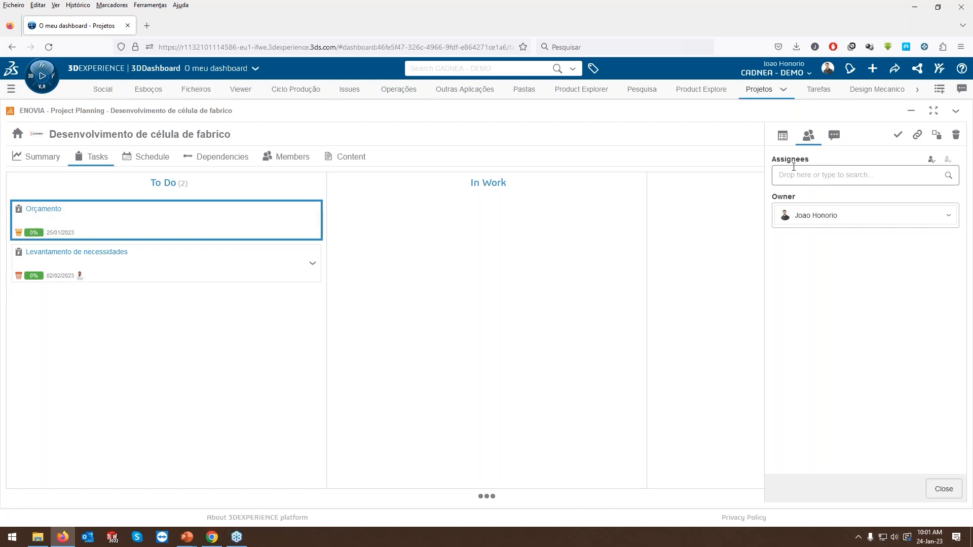
click(782, 135)
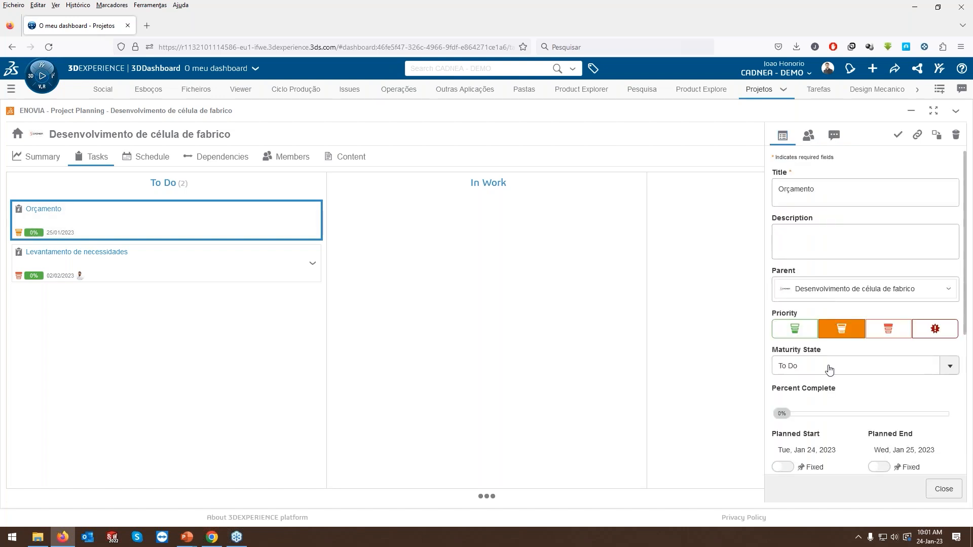
scroll(829, 393, down, 1)
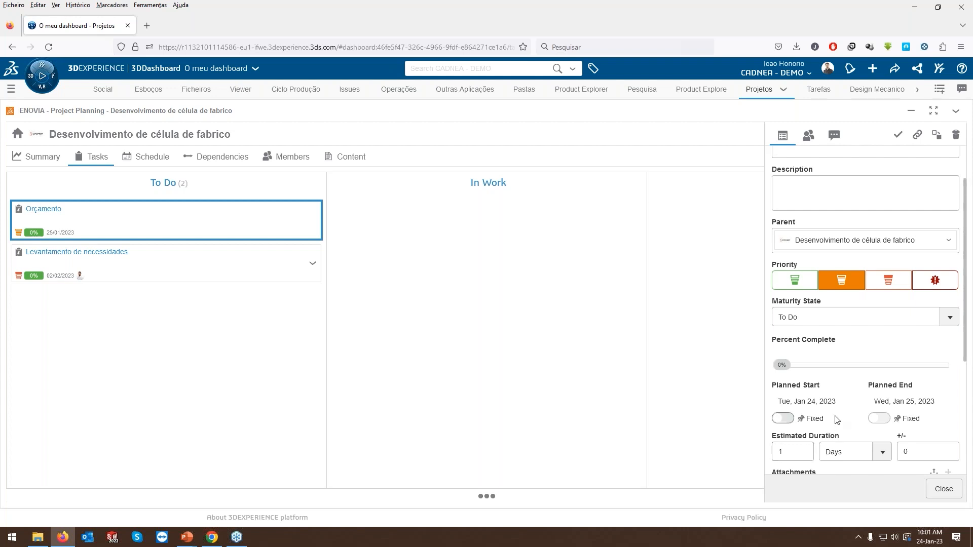
scroll(837, 420, up, 1)
Assign the "Orçamento" task to the project member who handles the "Levantamento de necessidades" task, save it and close its details.
click(810, 136)
click(807, 176)
text(ric)
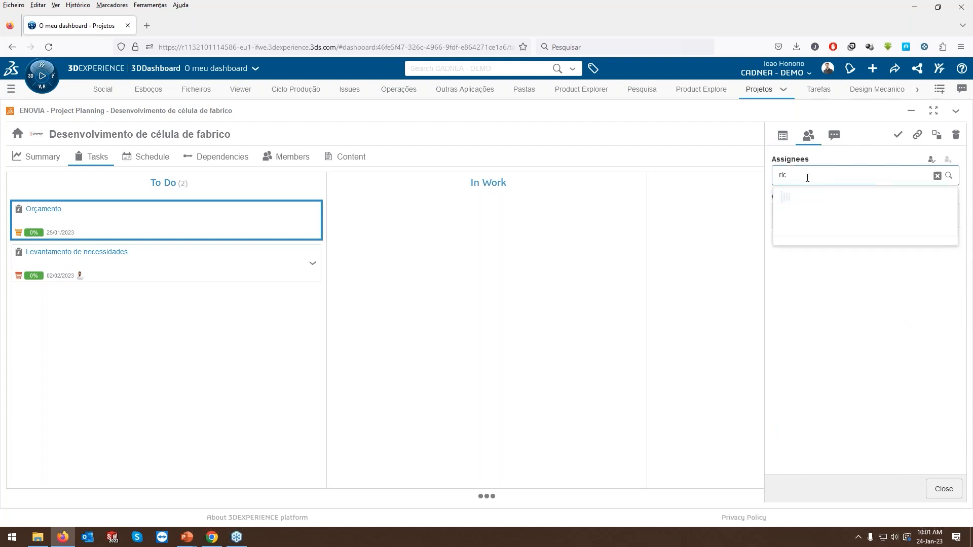
click(806, 197)
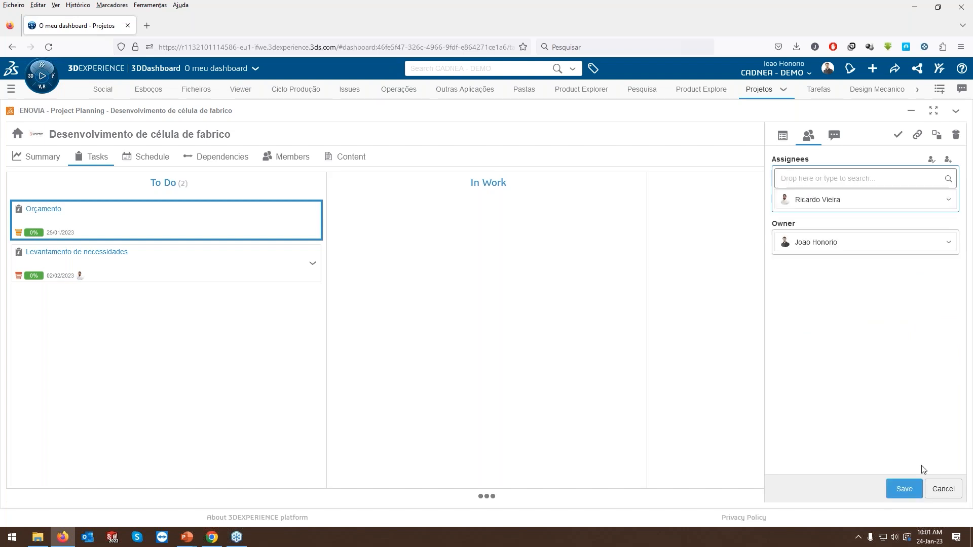
click(905, 489)
click(944, 489)
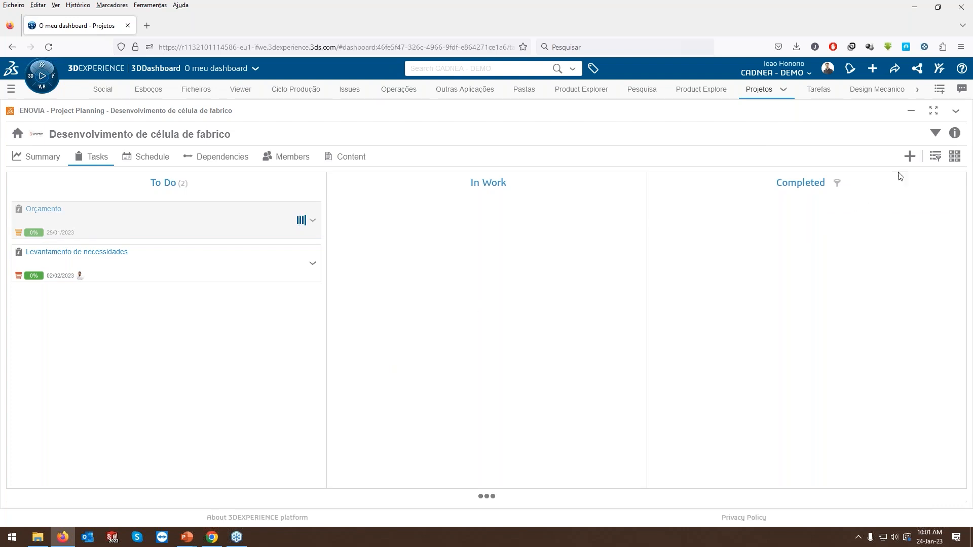
Add a task named "Layput da implementação", open its details and assign it to yourself.
click(910, 157)
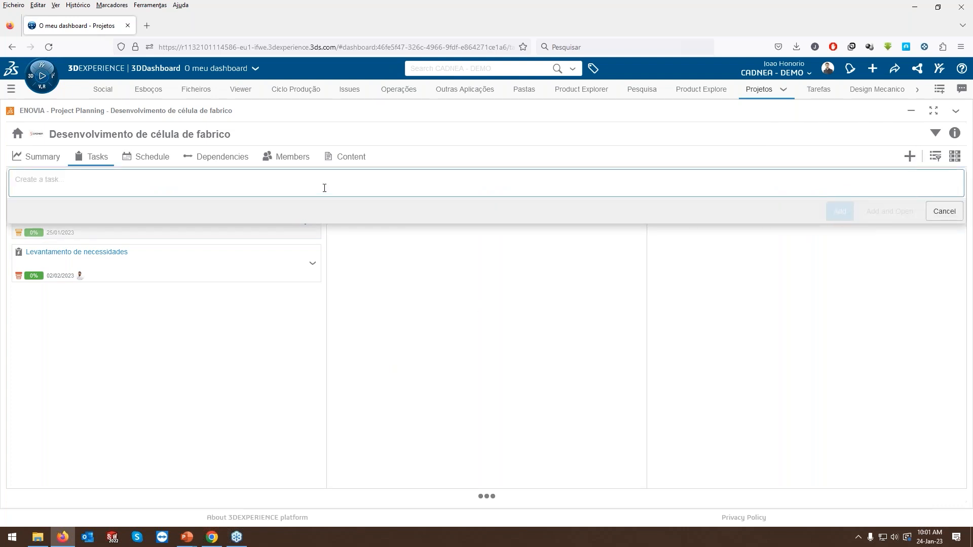
text(Layput)
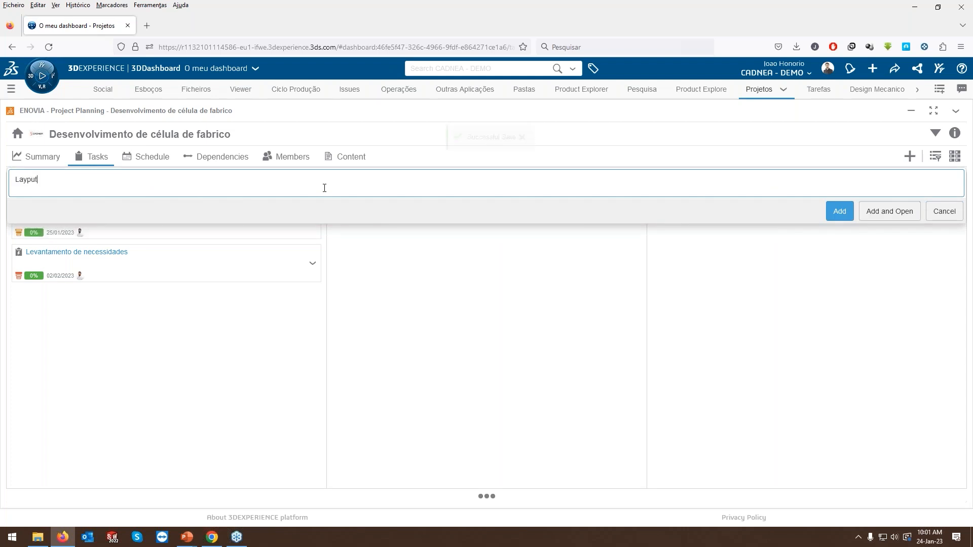
text( da imp)
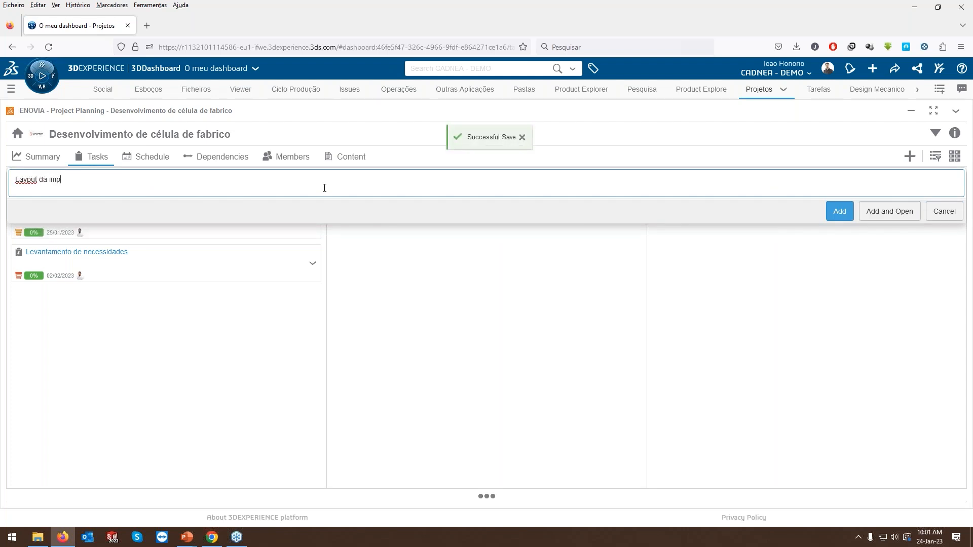
text(lementação)
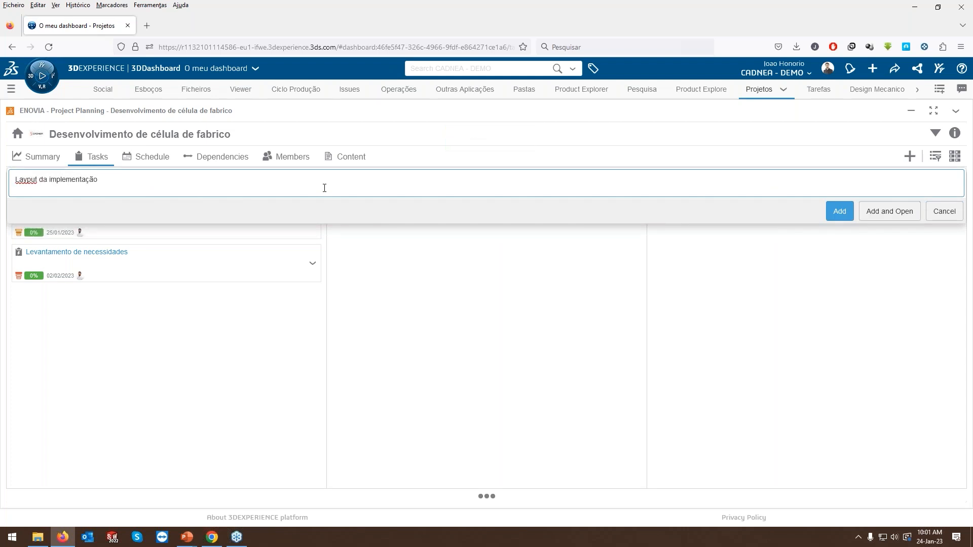
click(886, 211)
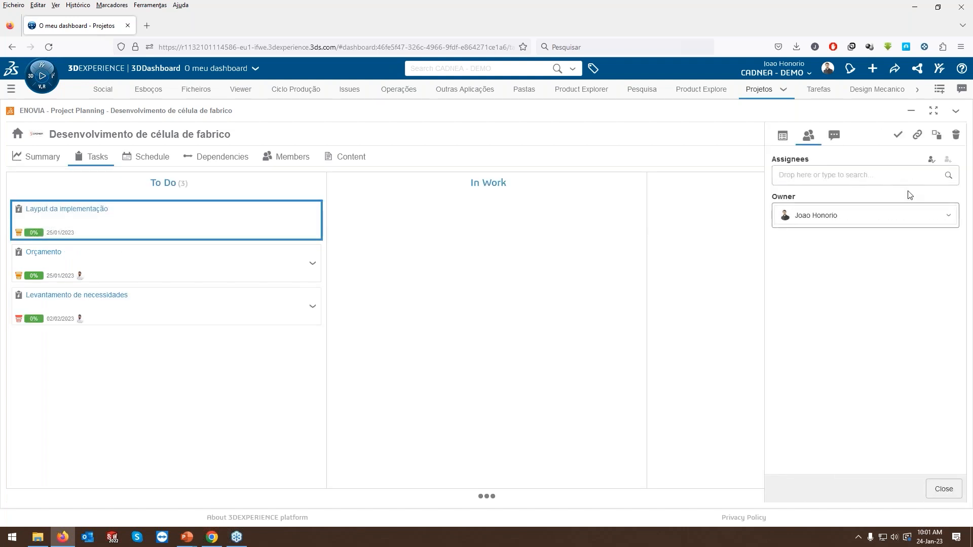
click(932, 160)
Set the "Layput da implementação" task's estimated duration to 10 days with a +/- tolerance of 3 and save it.
click(786, 144)
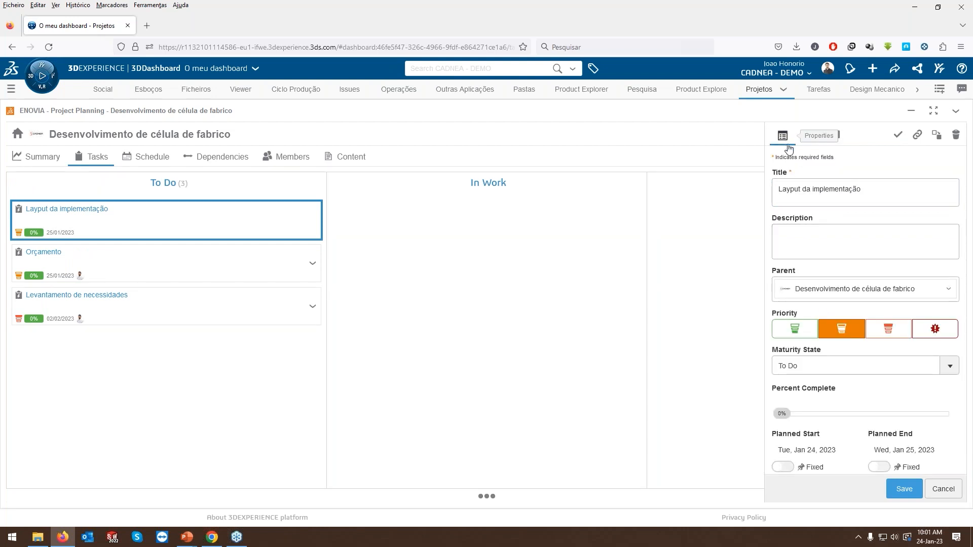
scroll(820, 434, down, 2)
click(796, 404)
text(0)
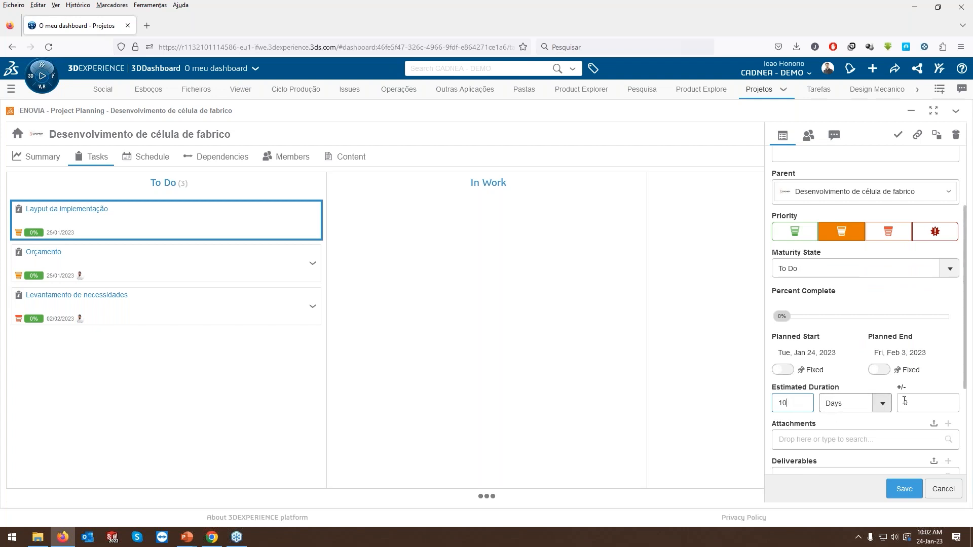
drag(910, 403, 900, 403)
text(30)
key(BackSpace)
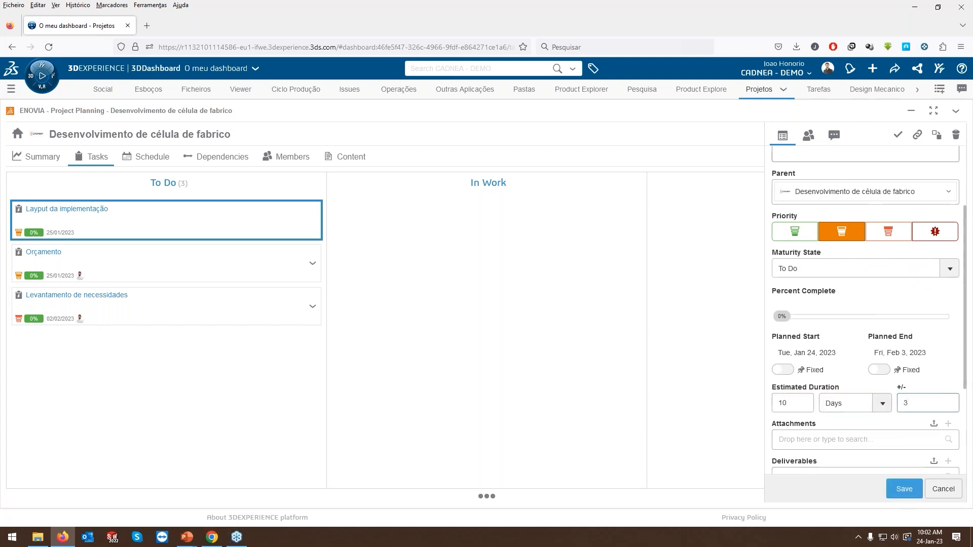
click(808, 135)
click(903, 490)
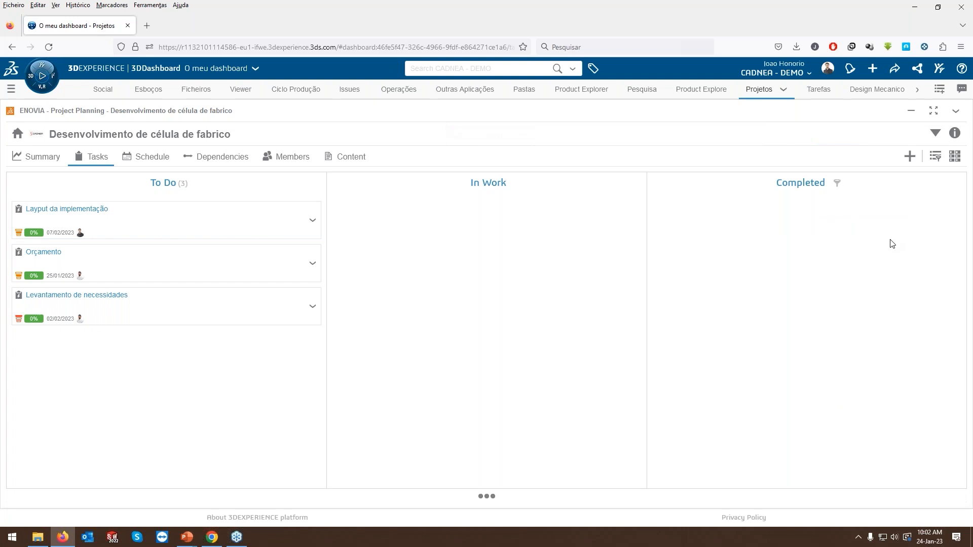
Add a task named "Reunião de aprovação", open its details and set its estimated duration to 0.5 days.
click(910, 157)
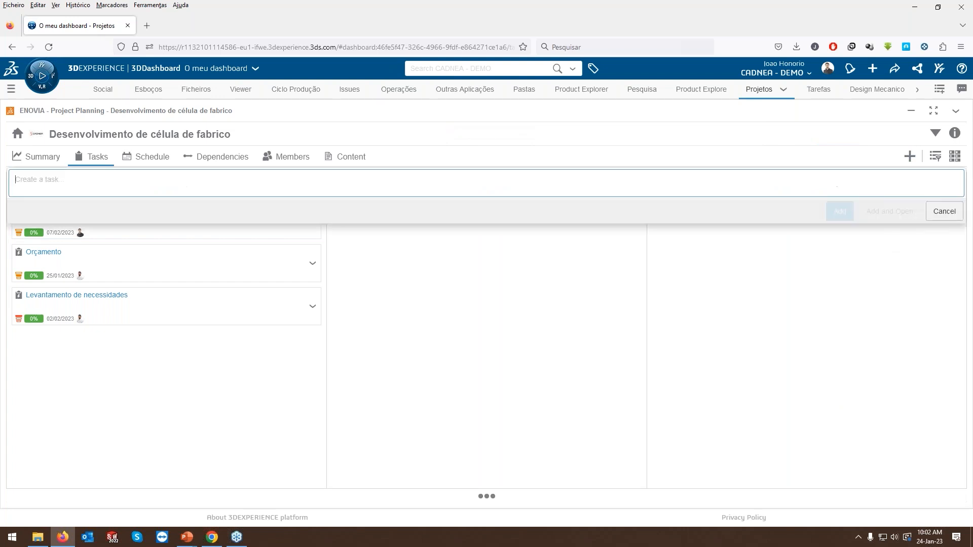
text(Reunião de aprovação)
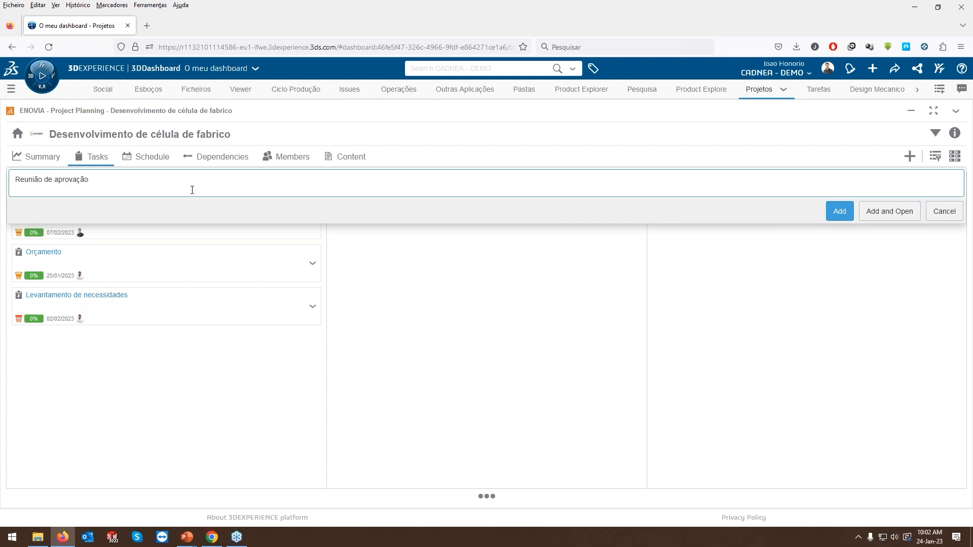
click(875, 211)
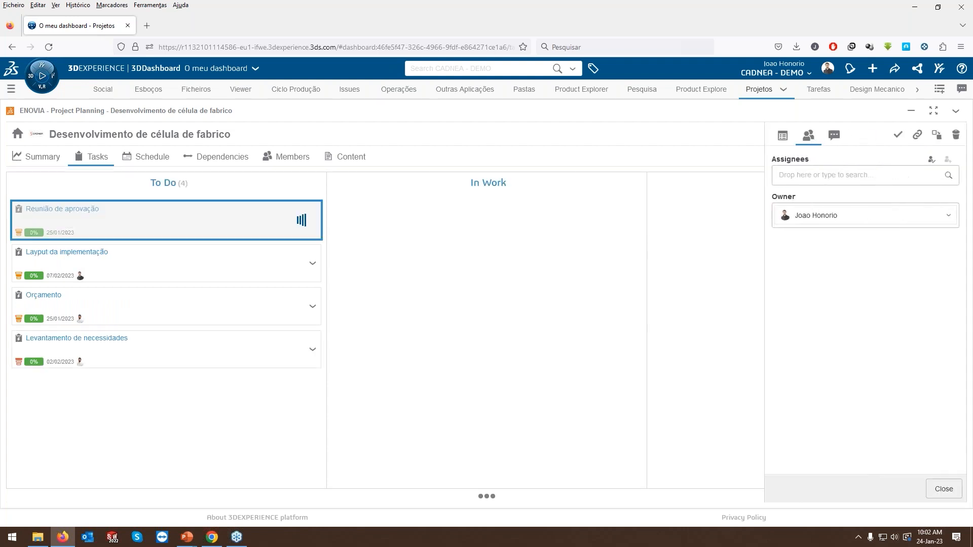
click(784, 138)
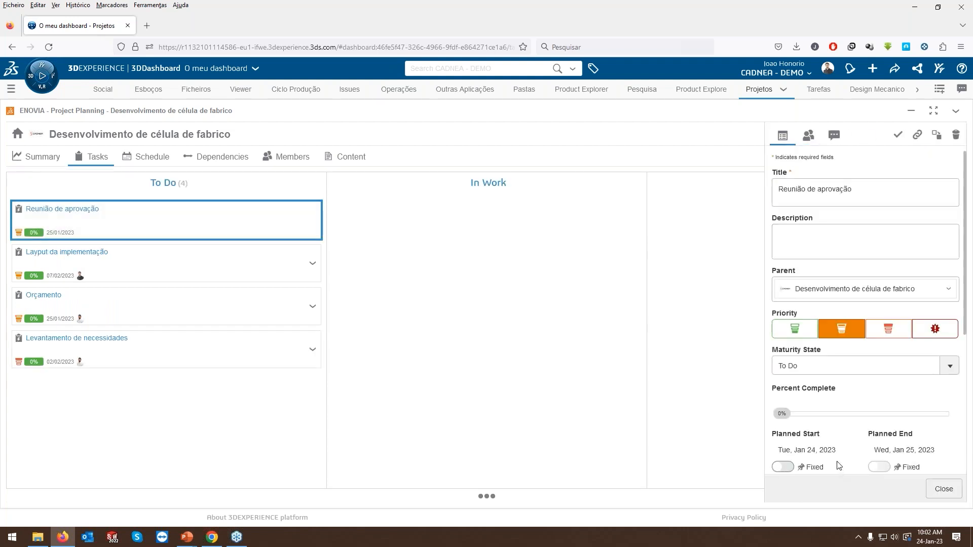
scroll(838, 463, down, 2)
drag(795, 405, 755, 405)
text(0.5)
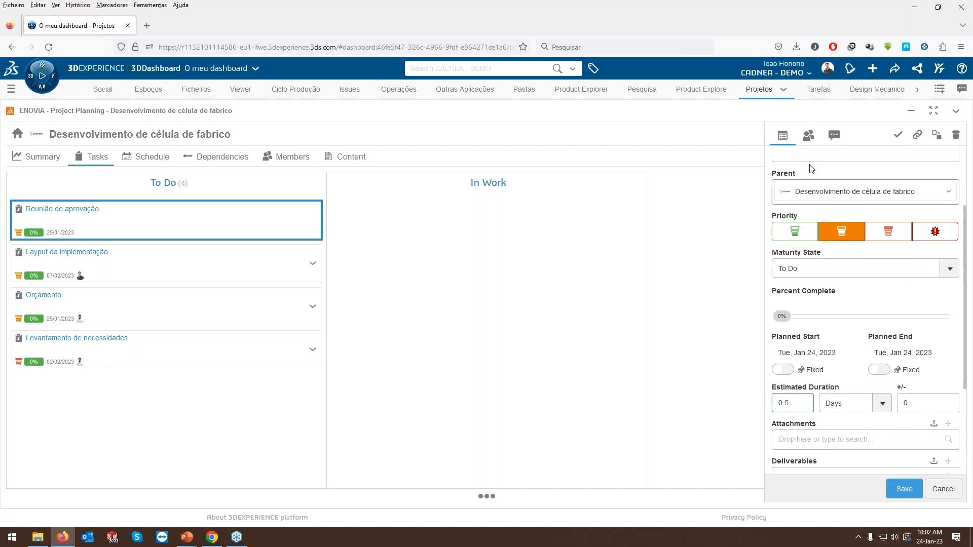
Assign the "Reunião de aprovação" task to yourself and two other project members, save it and close its details.
click(809, 138)
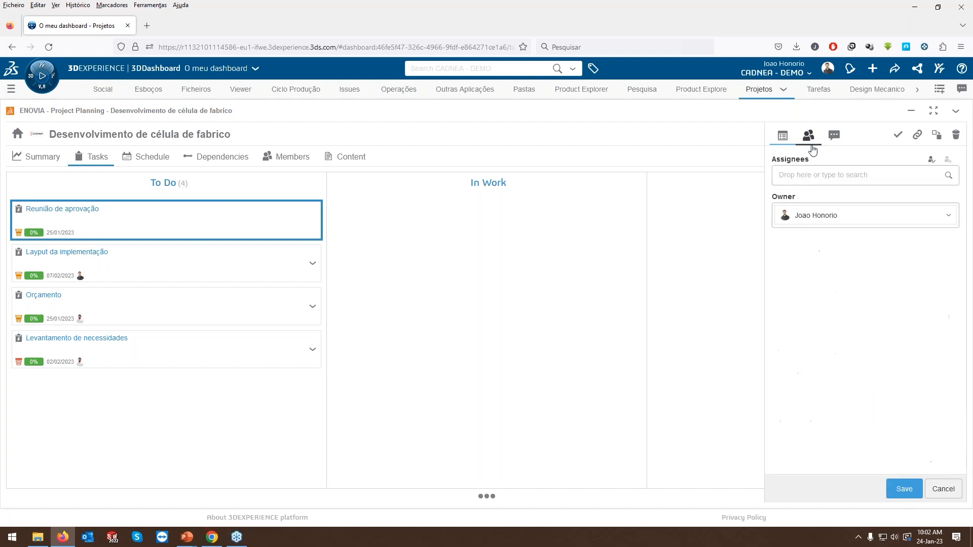
click(931, 159)
text(ric)
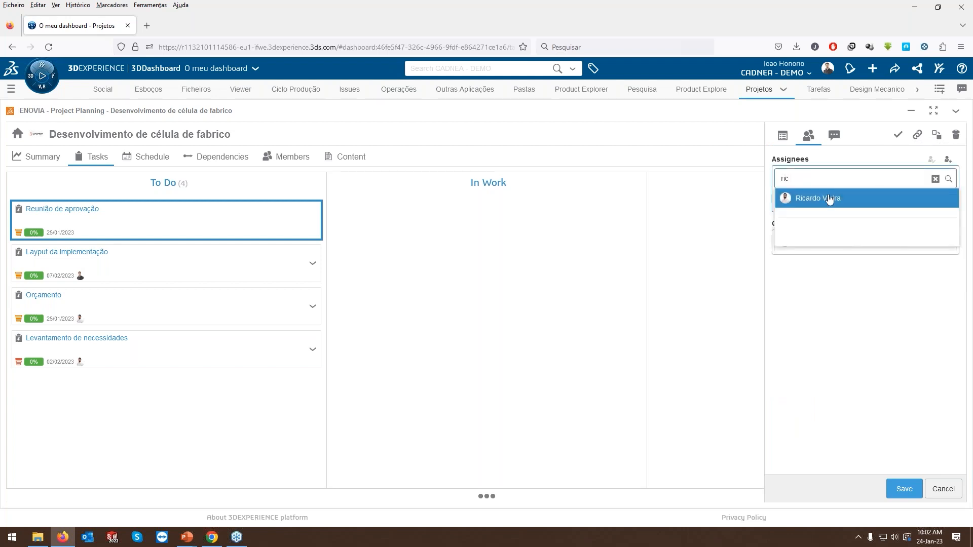
click(826, 199)
text(luis)
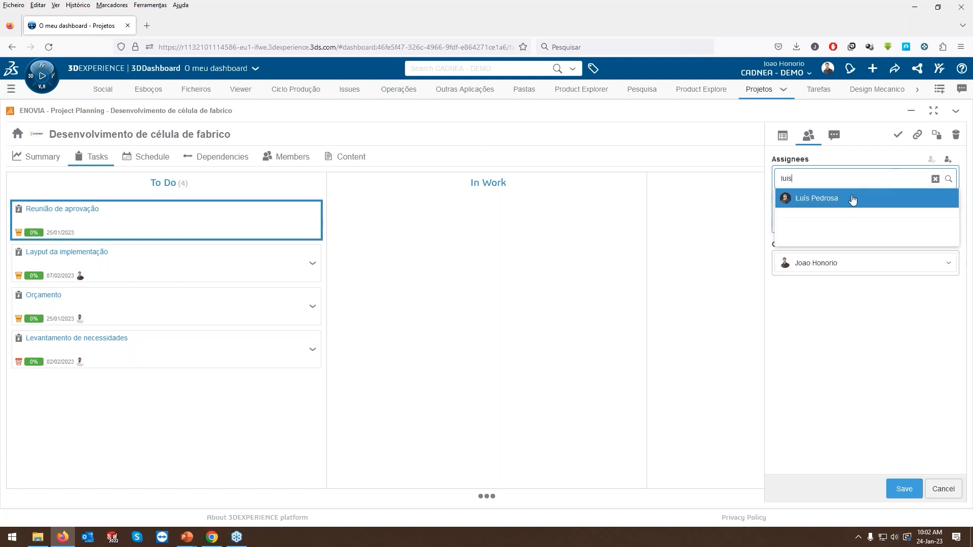
click(844, 200)
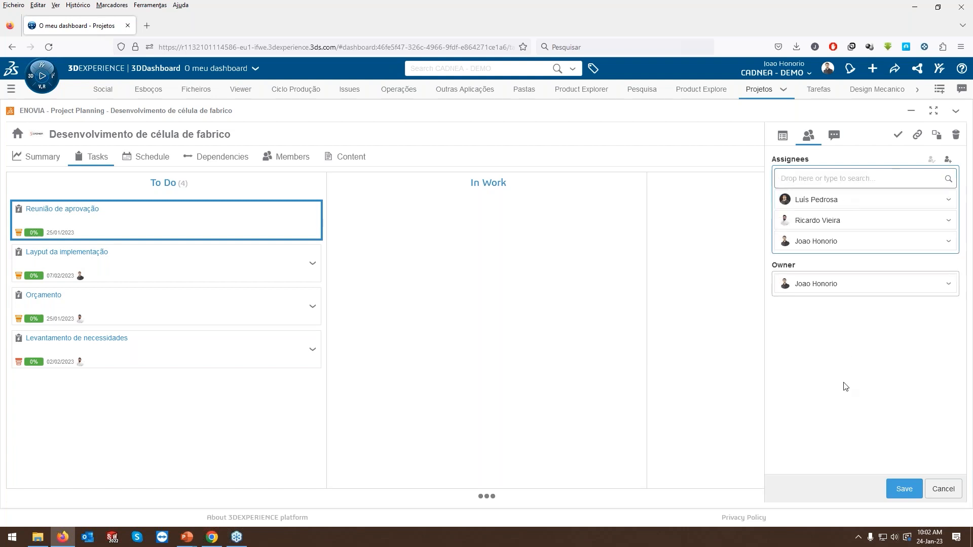
click(908, 486)
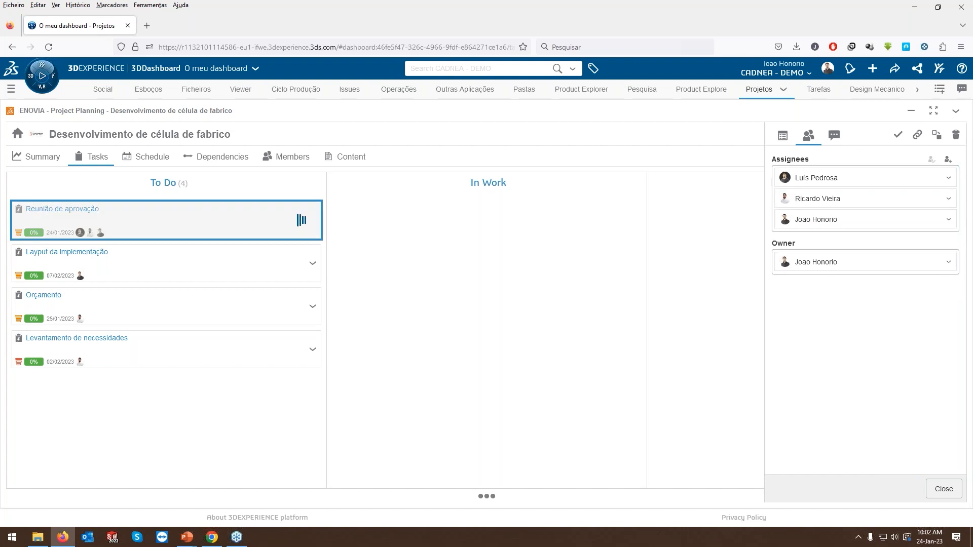
click(943, 489)
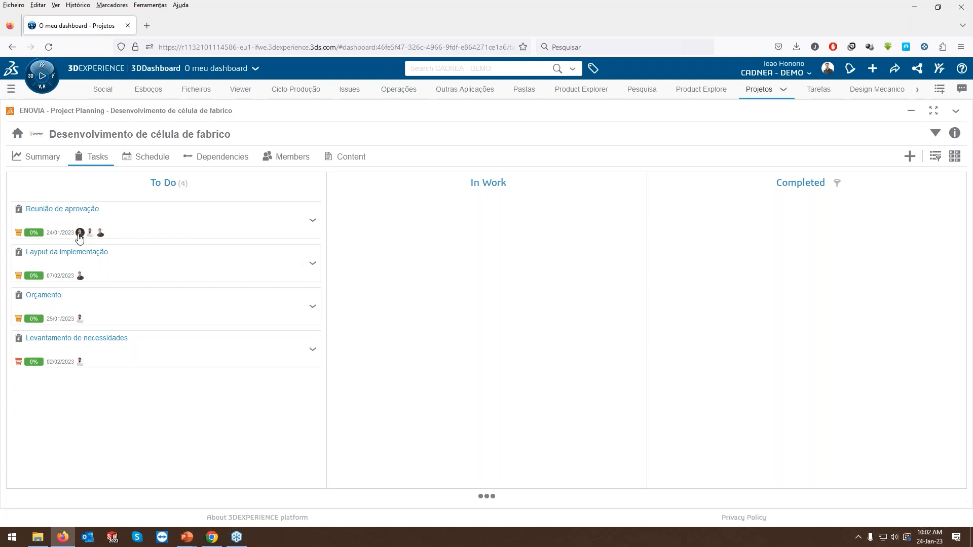
Switch to the other member's session in Chrome and open the "Reunião de aprovação" task from its assignment notification to check its details and assignees.
click(212, 537)
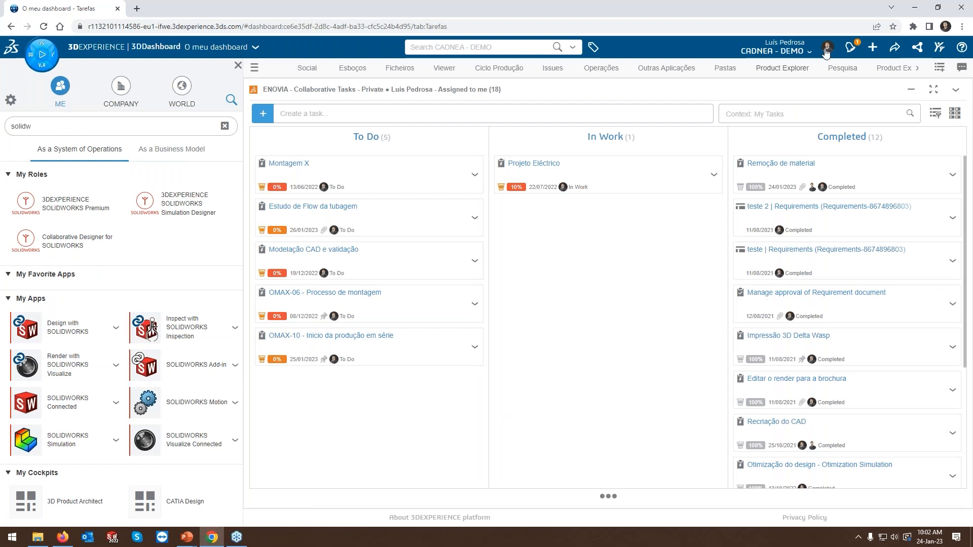
click(852, 50)
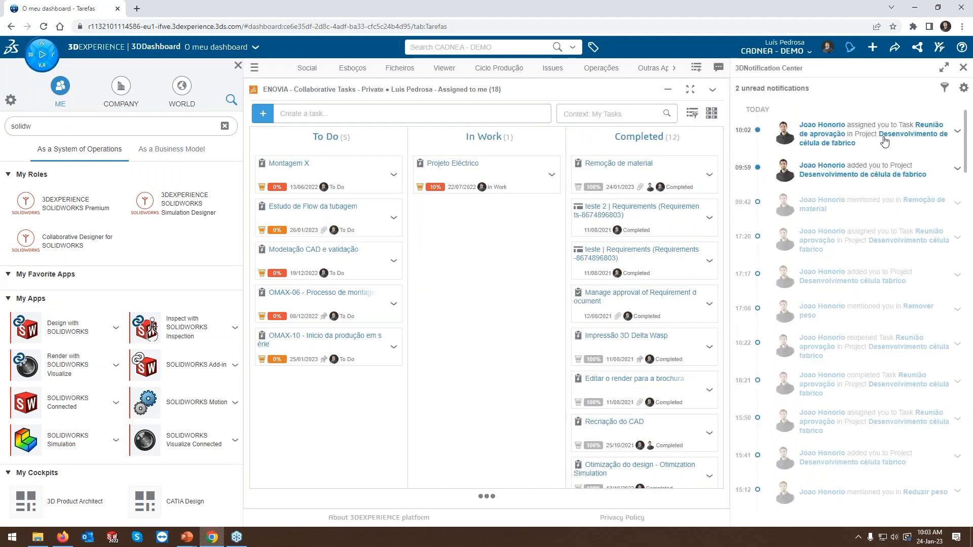
click(869, 133)
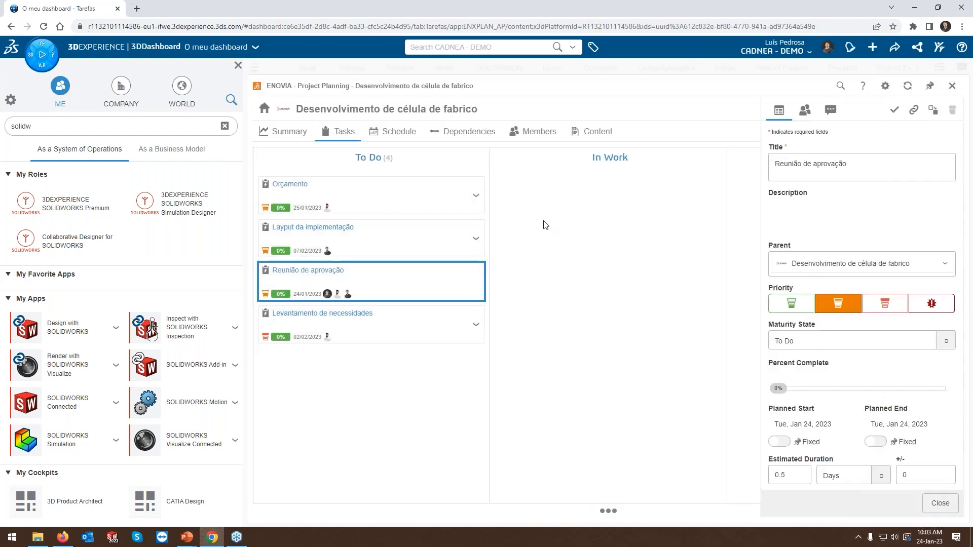
click(831, 218)
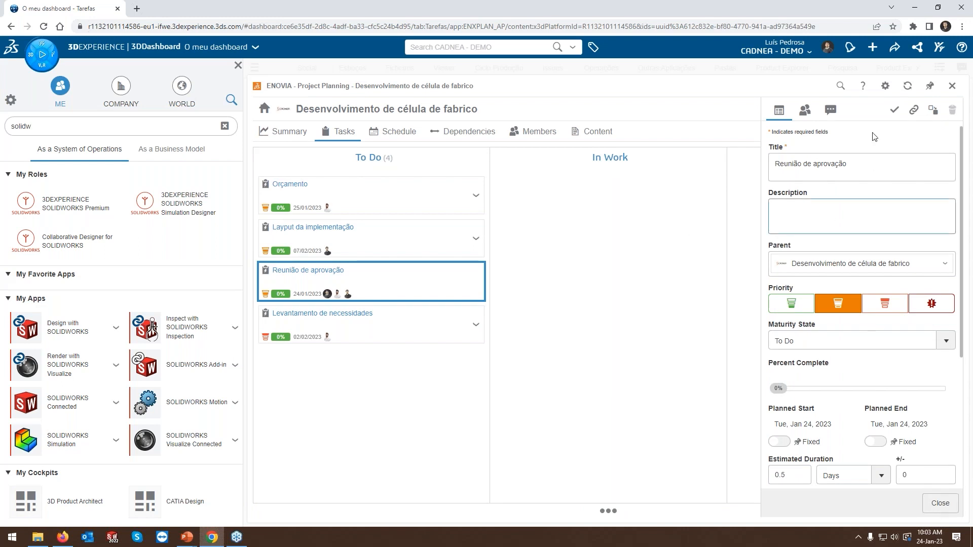
click(805, 110)
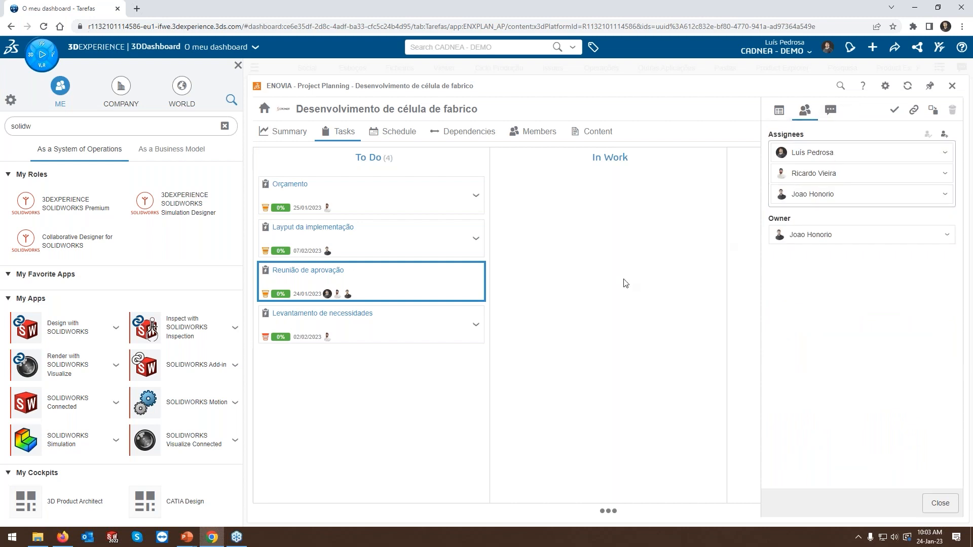
Switch back to the project in Firefox and open its schedule.
click(63, 537)
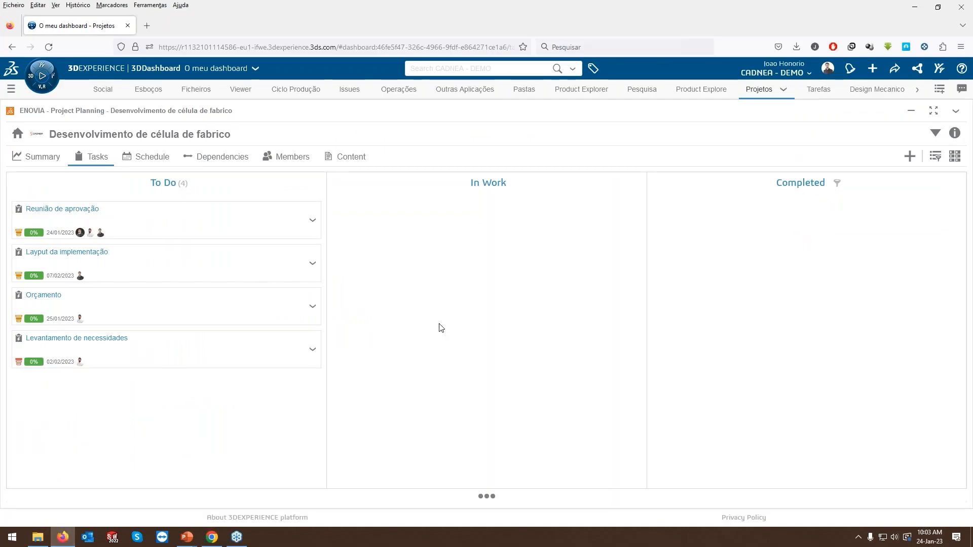
click(142, 157)
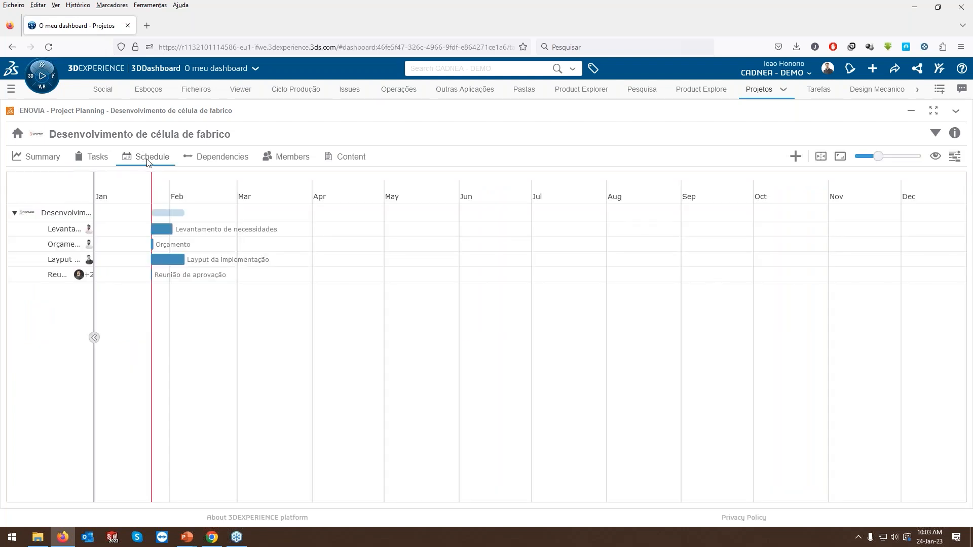
Fit the whole project schedule in view and widen the task name column.
click(840, 165)
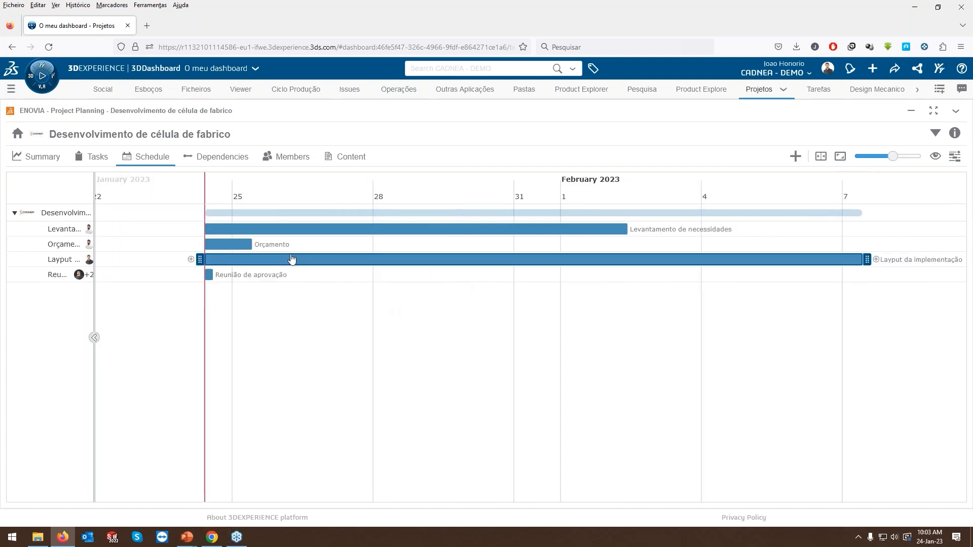
drag(95, 310, 139, 305)
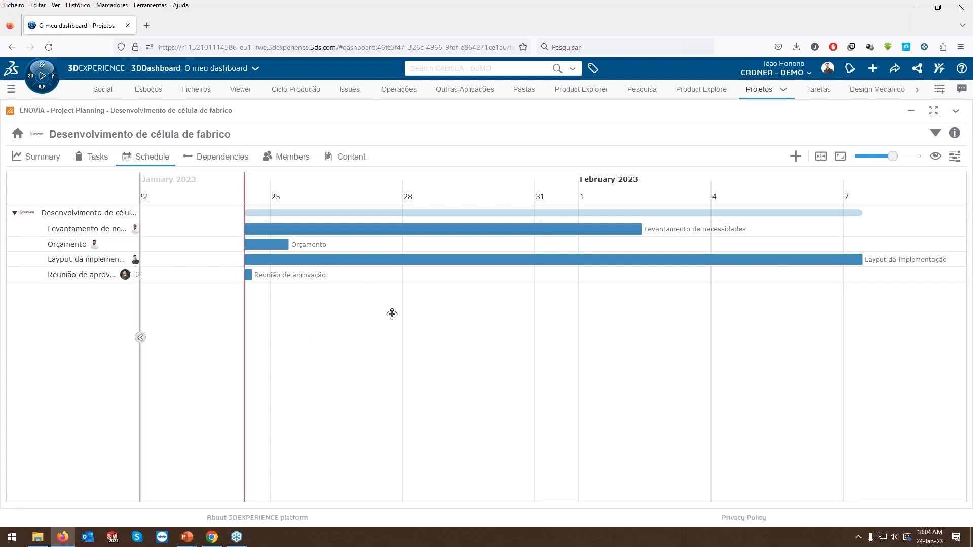
Open the project's details, set its Scheduling Strategy to Time and Resource, and save the change.
click(886, 214)
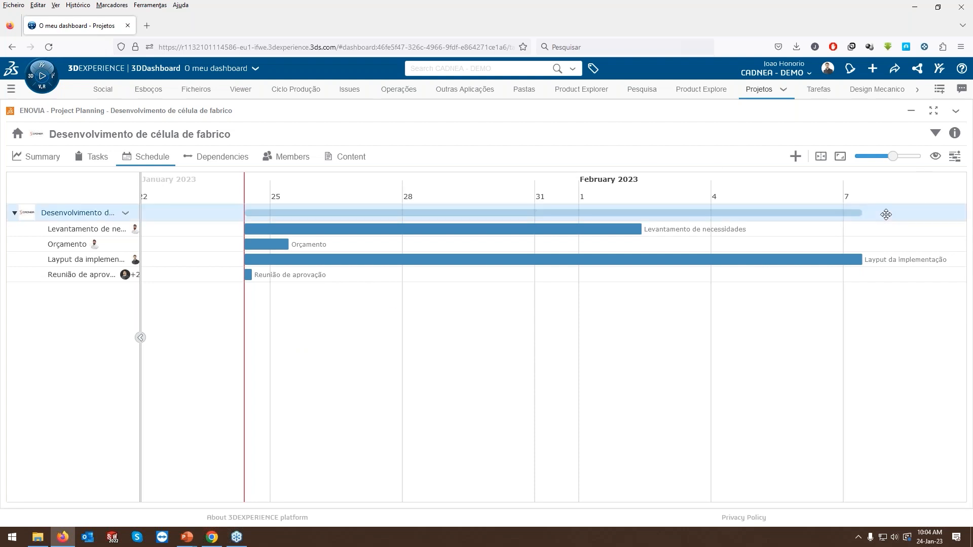
click(954, 133)
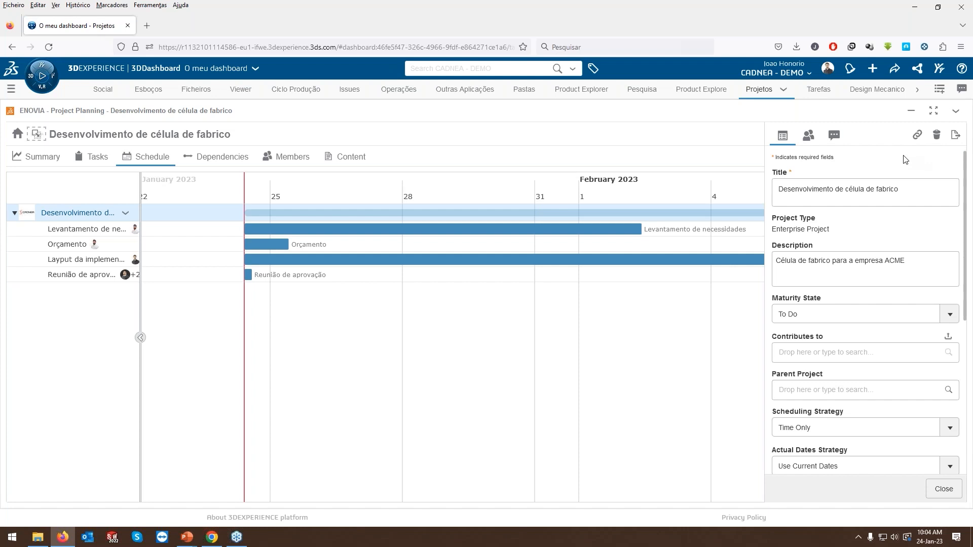
click(820, 430)
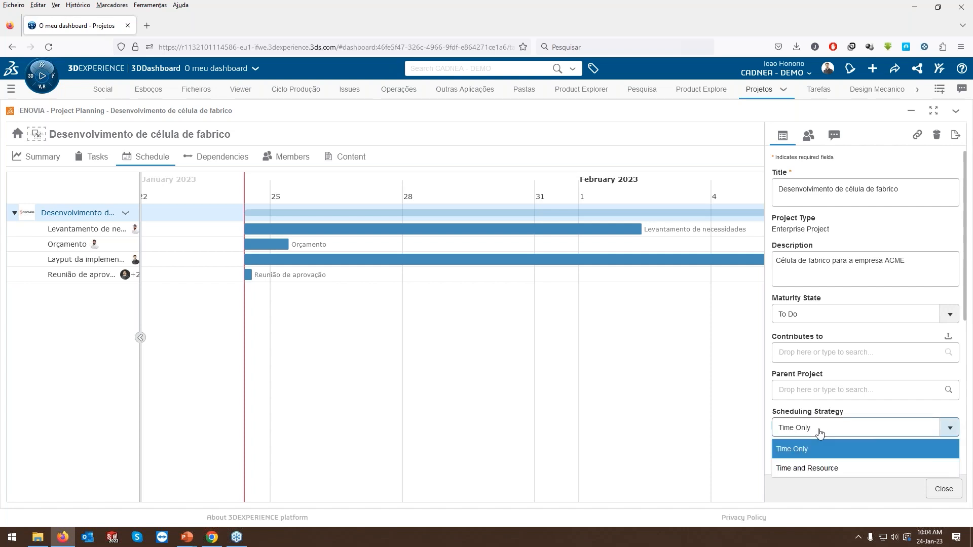
click(819, 468)
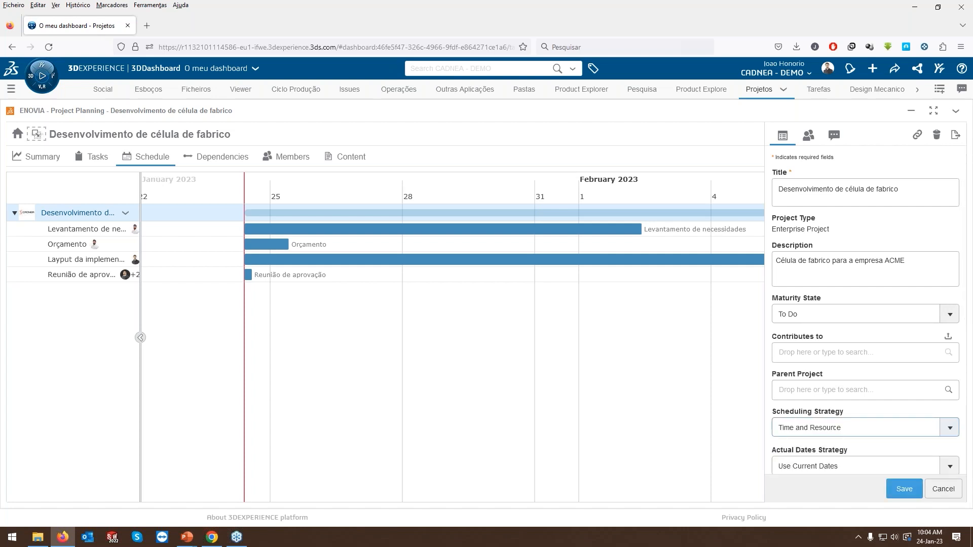
click(903, 490)
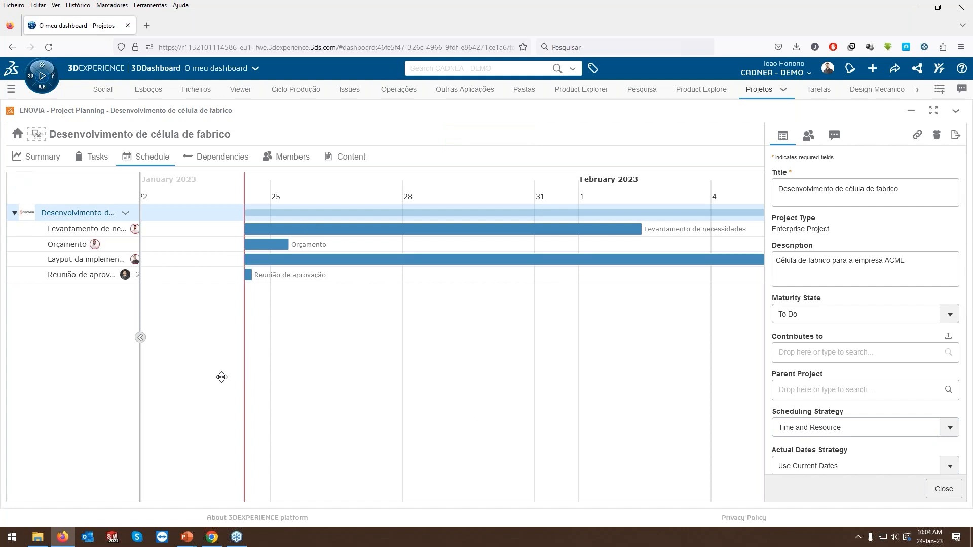
drag(141, 310, 160, 335)
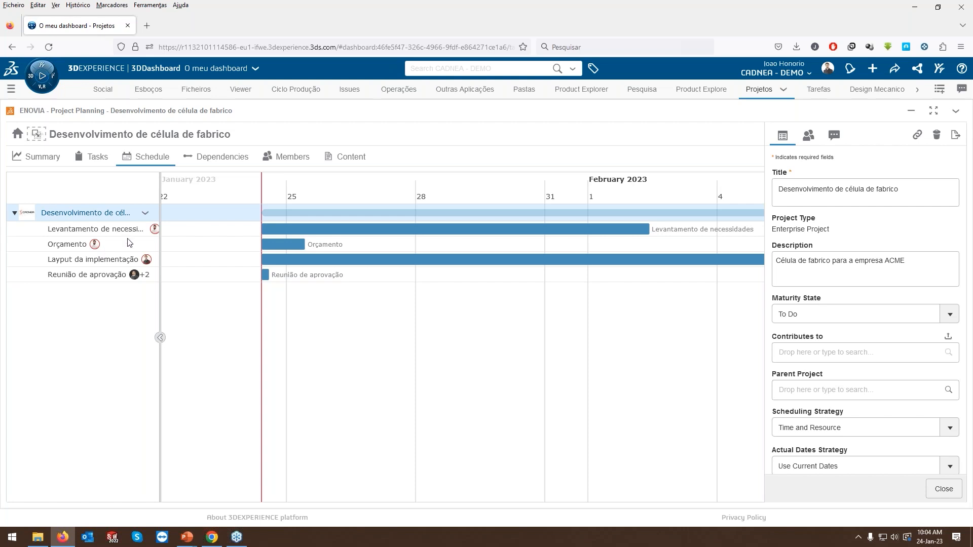
Set the project's Scheduling Strategy back to Time Only, save it and close the project details.
mouse_move(146, 261)
click(804, 431)
click(802, 449)
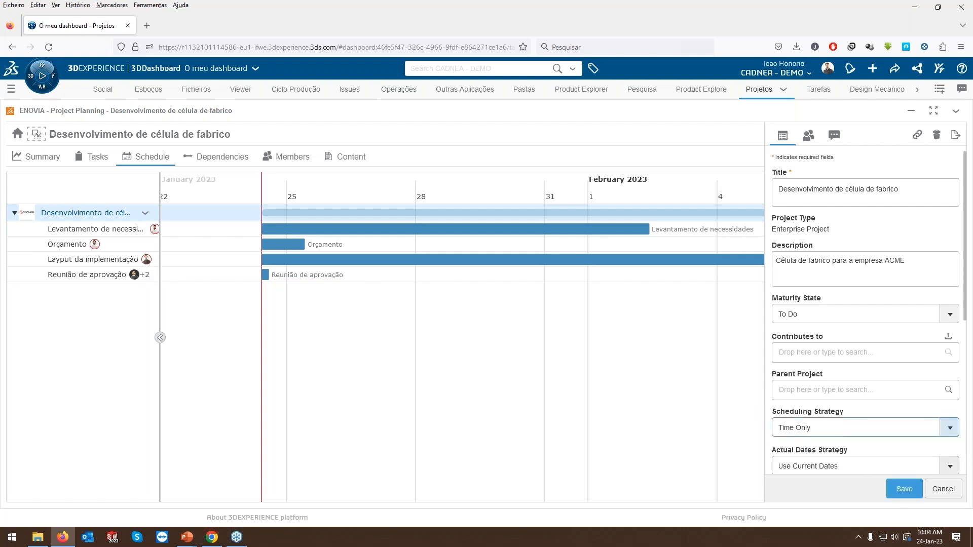
click(900, 488)
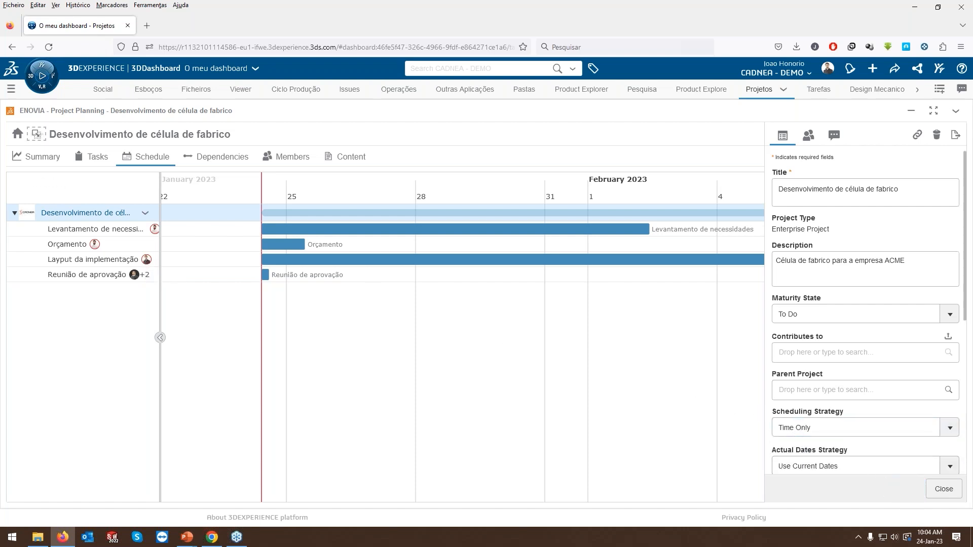
click(943, 489)
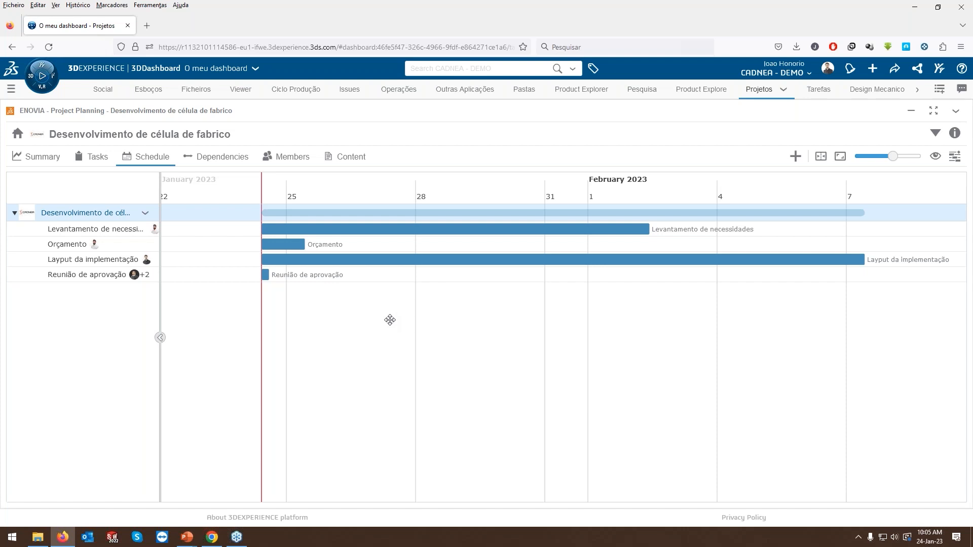
Link the start of "Orçamento" to the end of "Levantamento de necessidades", and the start of "Layput da implementação" to the end of "Orçamento".
mouse_move(304, 248)
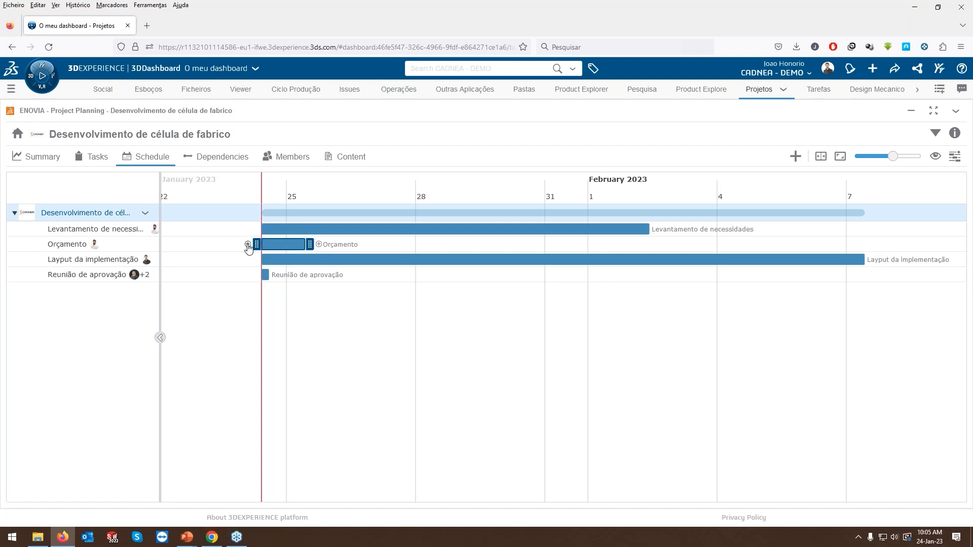
drag(248, 244, 663, 234)
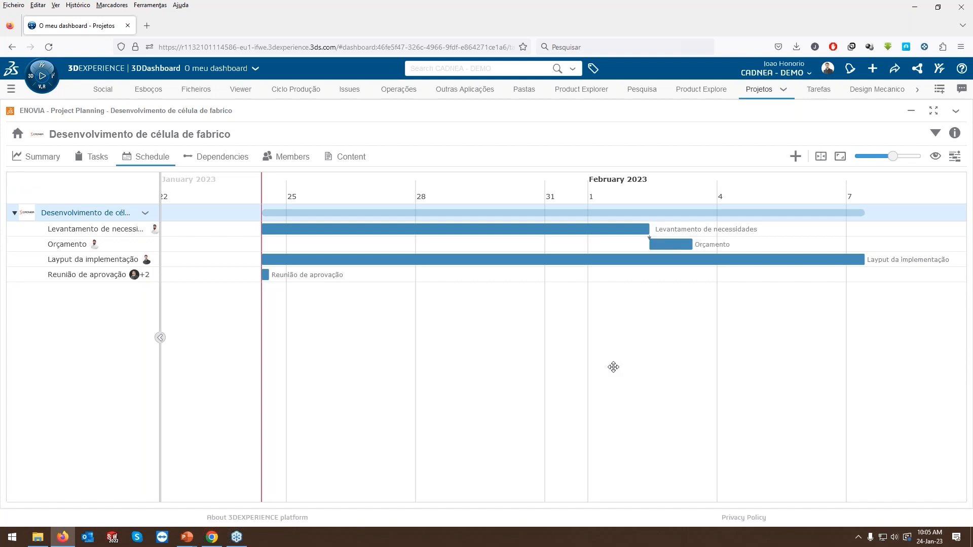
mouse_move(252, 261)
drag(248, 259, 708, 247)
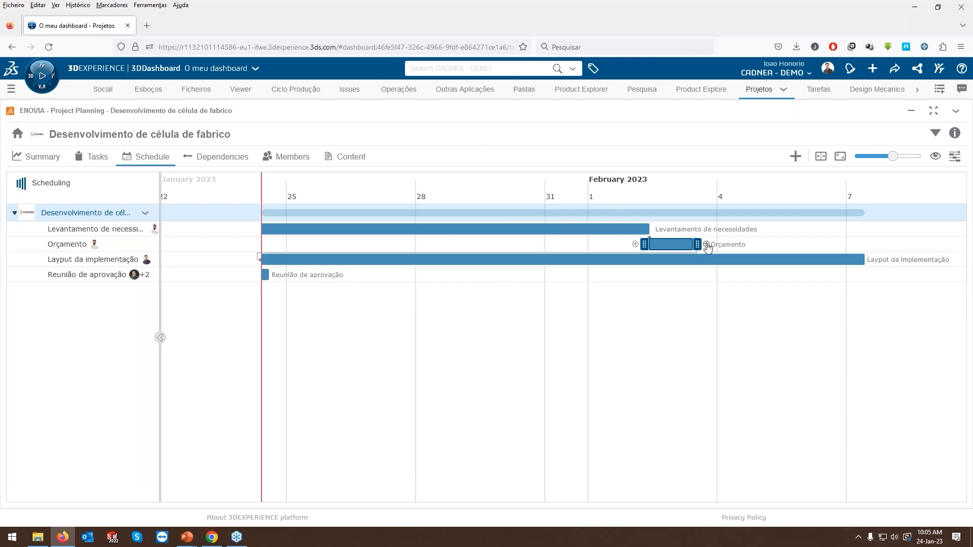
Add a dependency linking the start of "Reunião de aprovação" to the end of "Layput da implementação".
scroll(678, 344, down, 2)
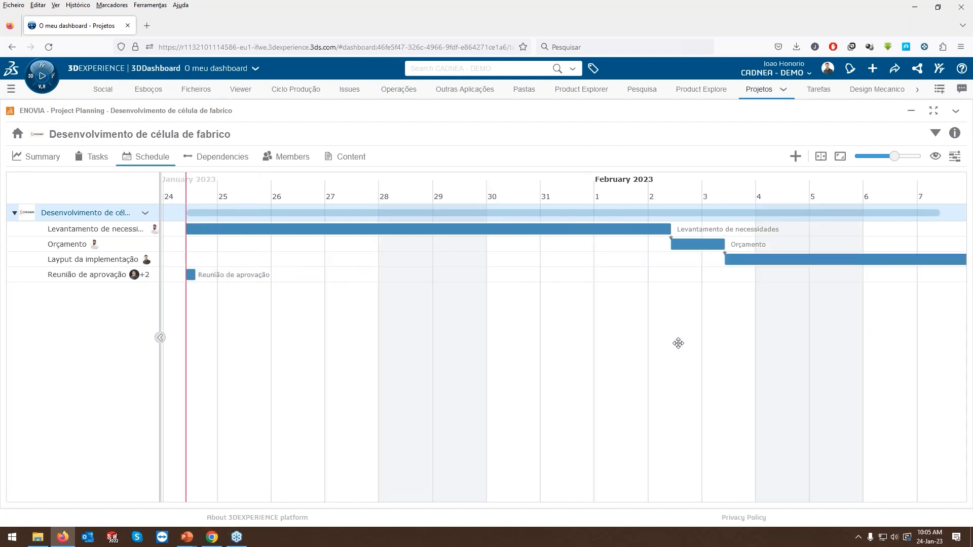
drag(791, 341, 637, 354)
mouse_move(232, 274)
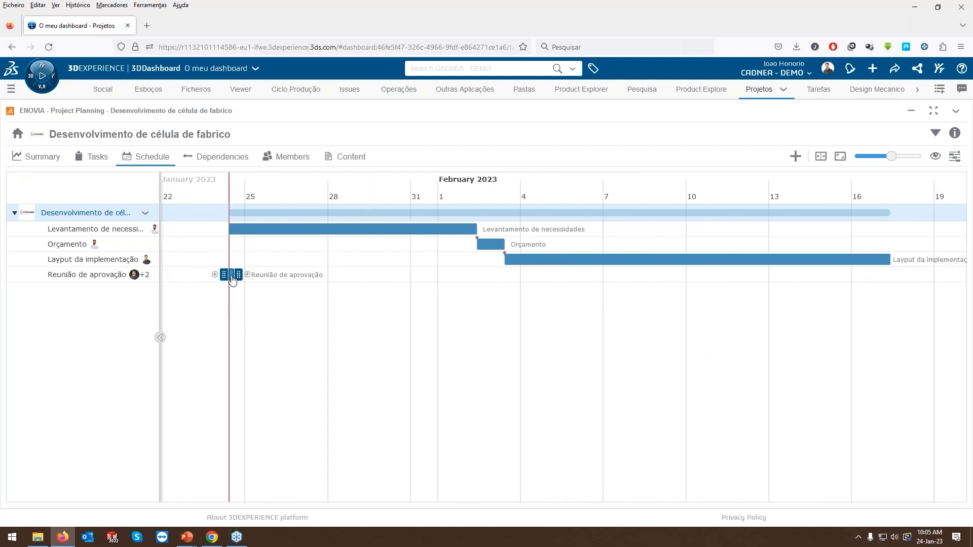
drag(215, 278, 904, 262)
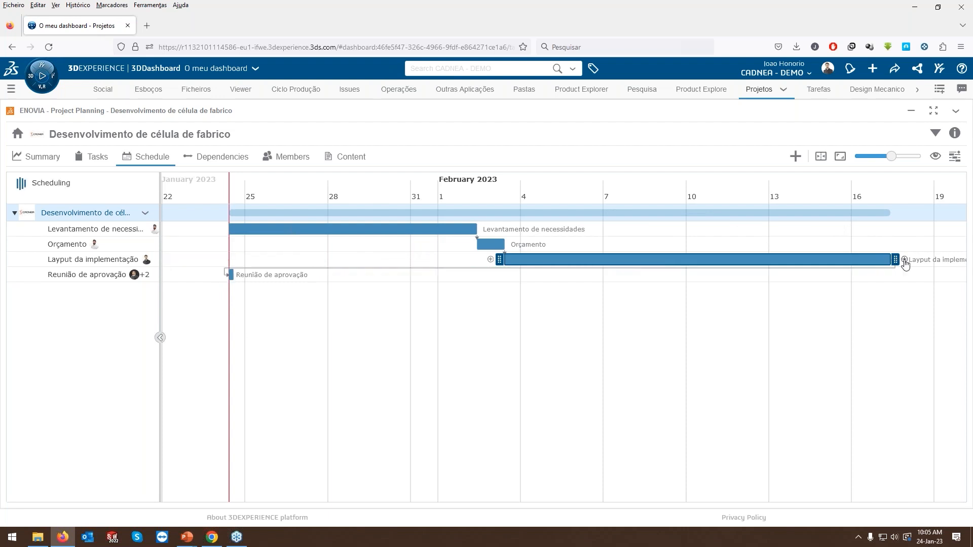
drag(747, 363, 708, 359)
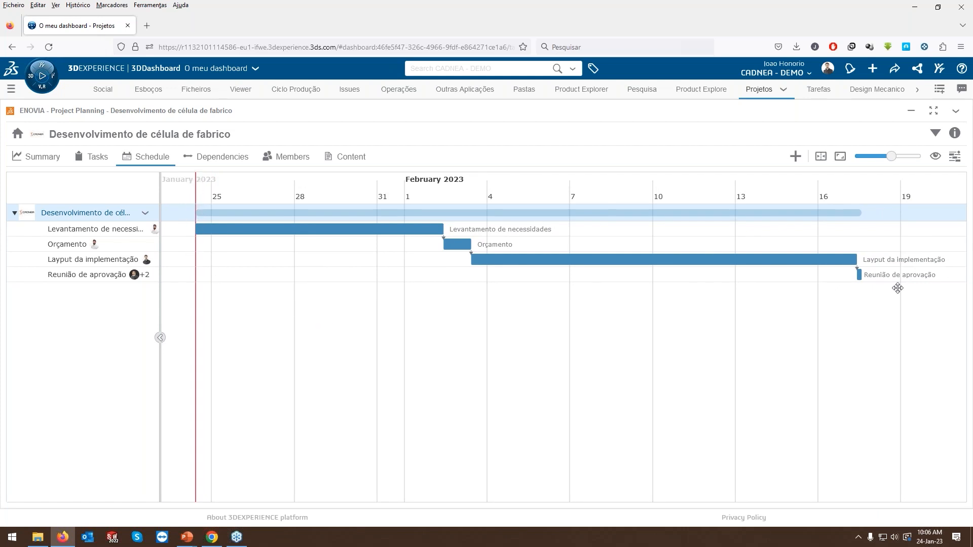
Start a new milestone in the project schedule and name it "Projeto aprovado".
scroll(879, 301, right, 6)
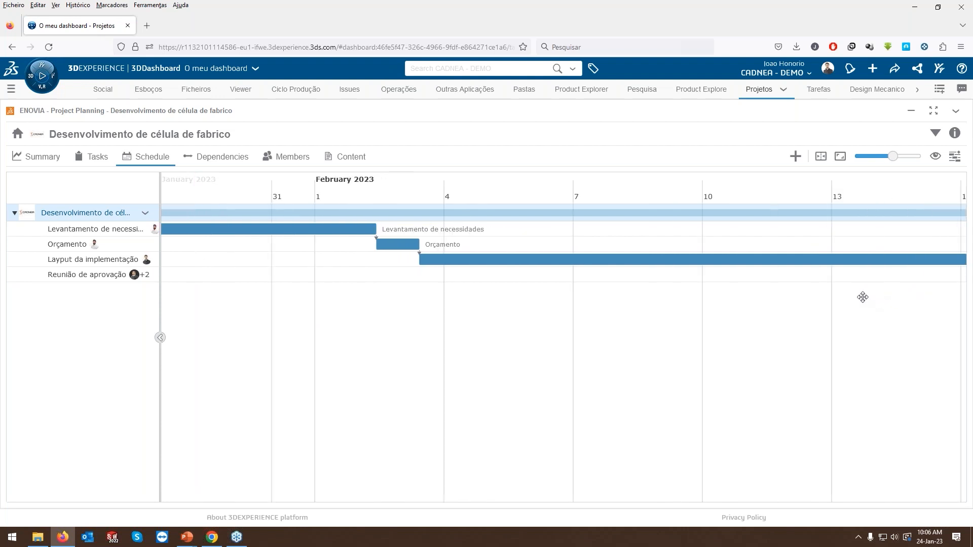
scroll(845, 312, up, 1)
drag(842, 314, 843, 311)
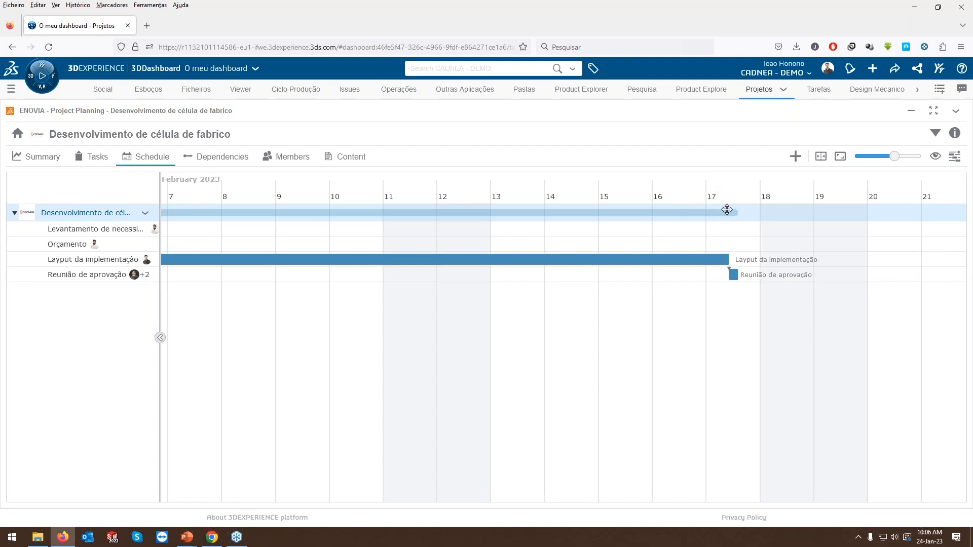
drag(535, 380, 547, 377)
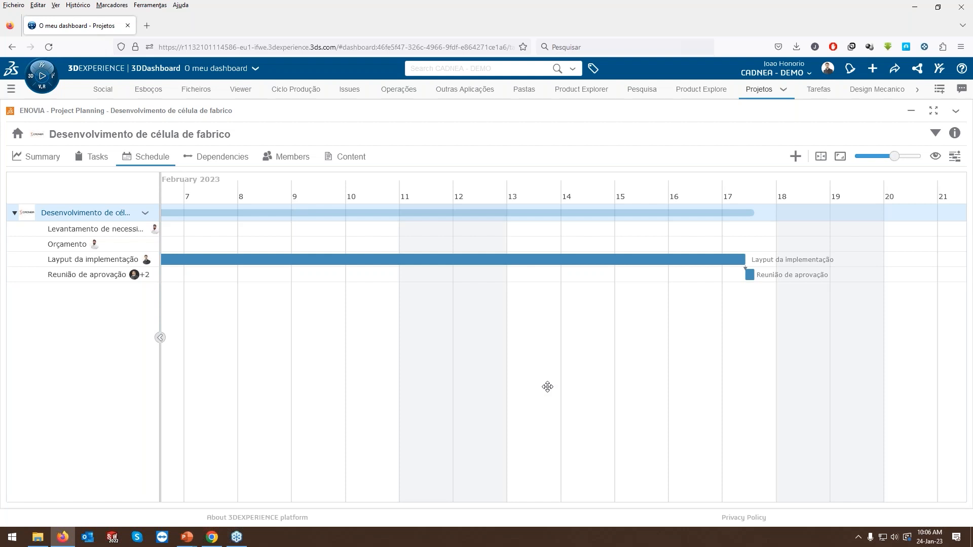
click(795, 159)
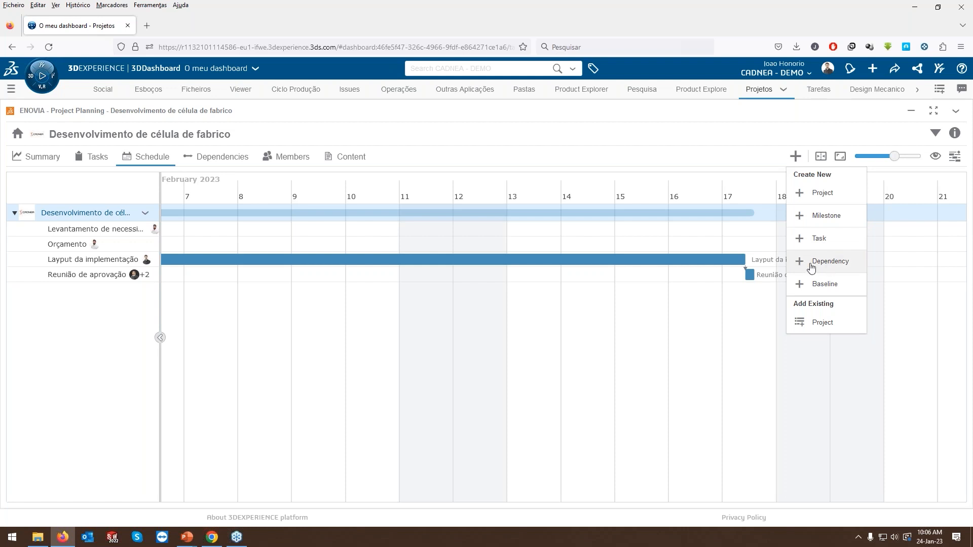
click(827, 216)
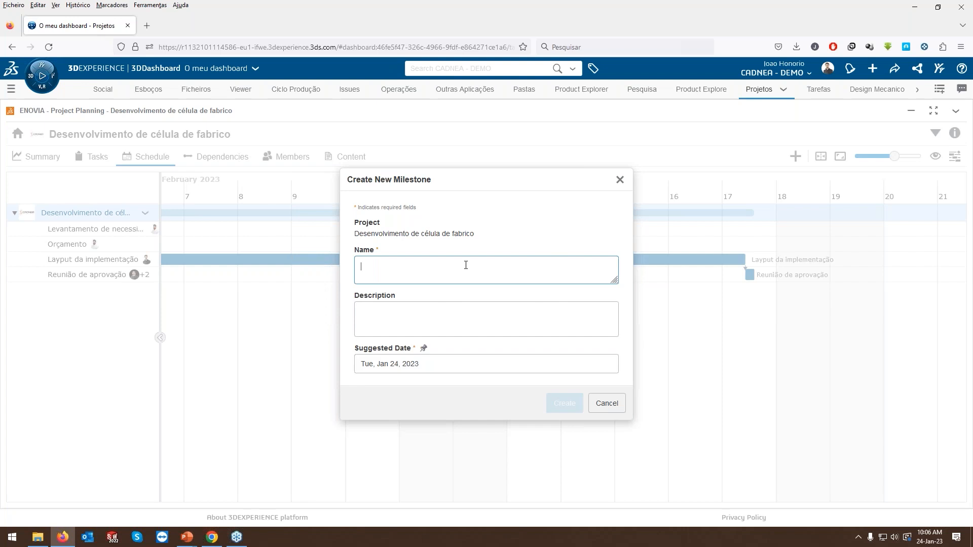
text(Projeto aprovado)
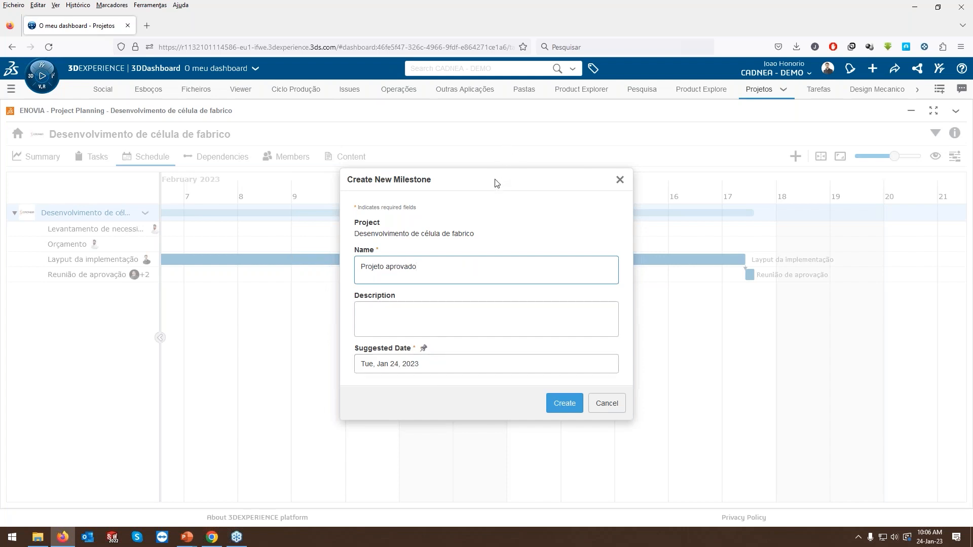
Set the new milestone's suggested date to Wed, Feb 15, 2023 and create it.
drag(505, 180, 380, 174)
click(453, 363)
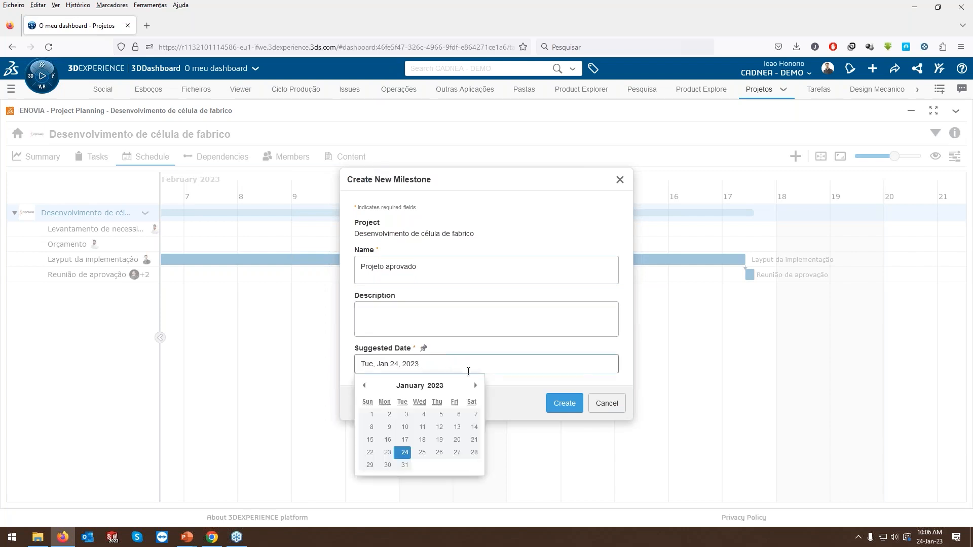
click(475, 387)
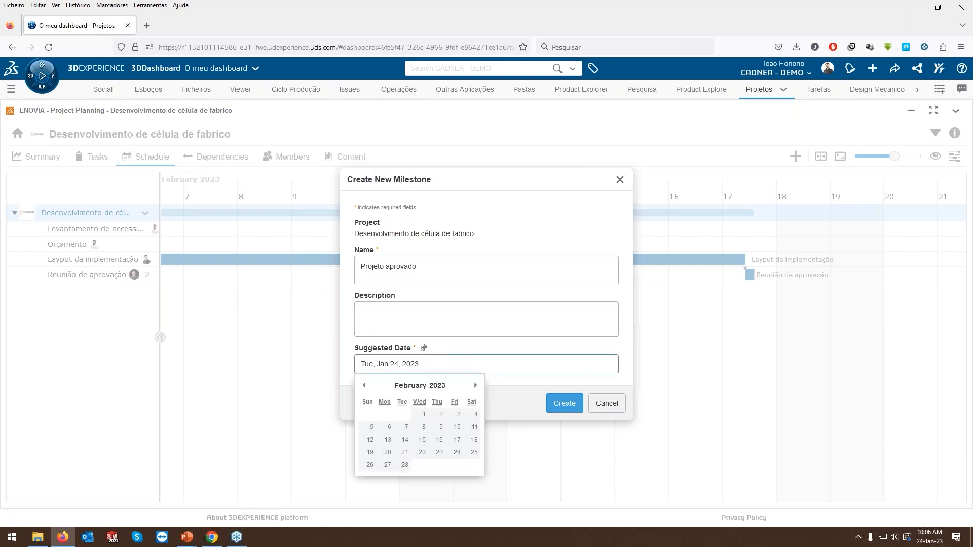
click(423, 440)
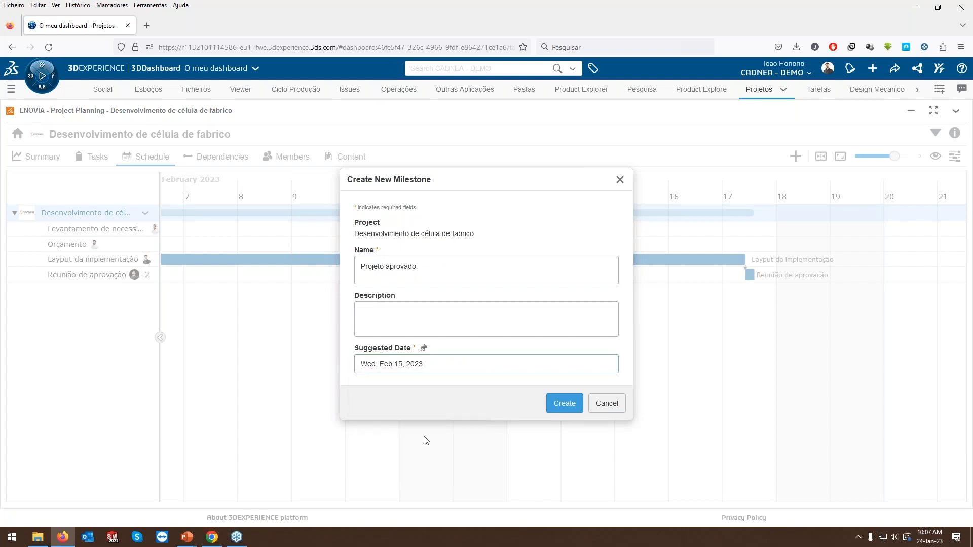
click(566, 403)
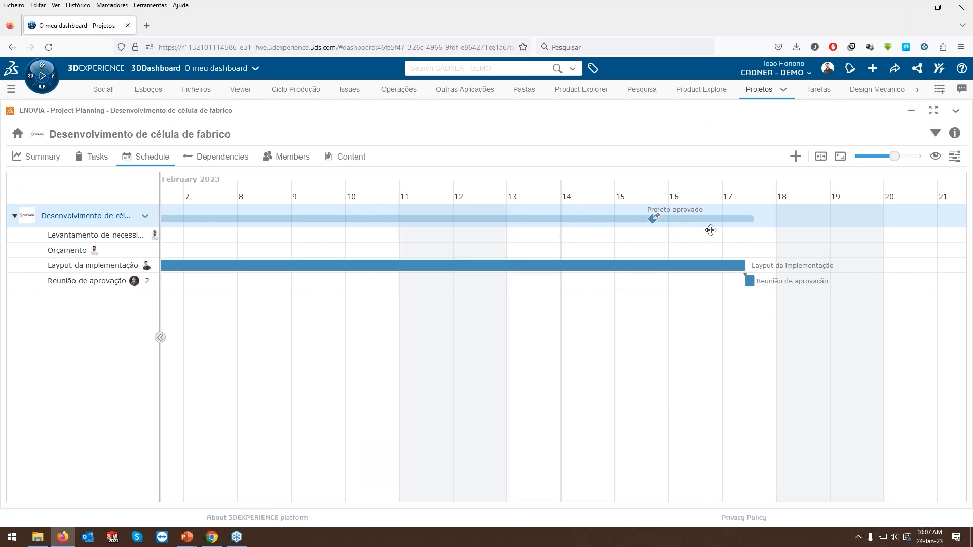
Add a dependency linking the end of the "Reunião de aprovação" task to the "Projeto aprovado" milestone.
mouse_move(770, 285)
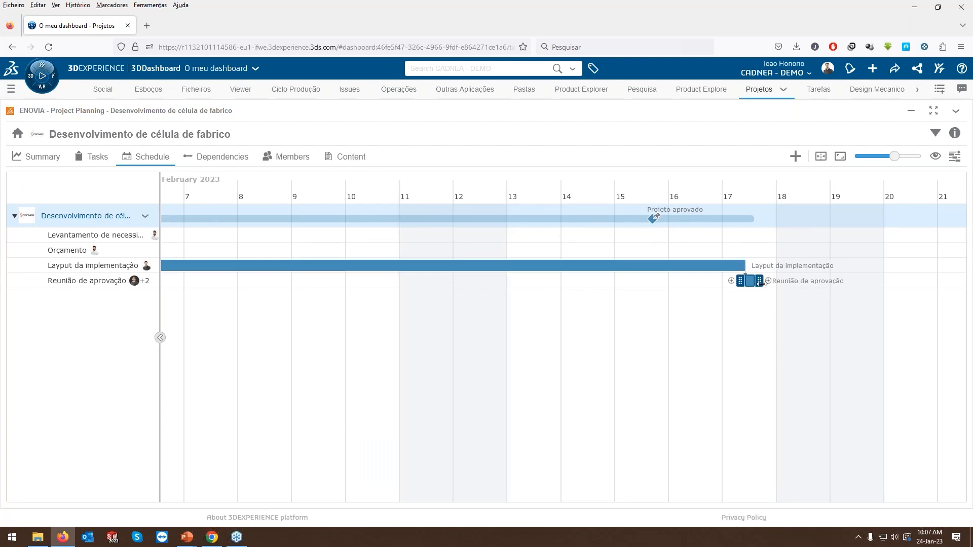
drag(768, 282, 643, 223)
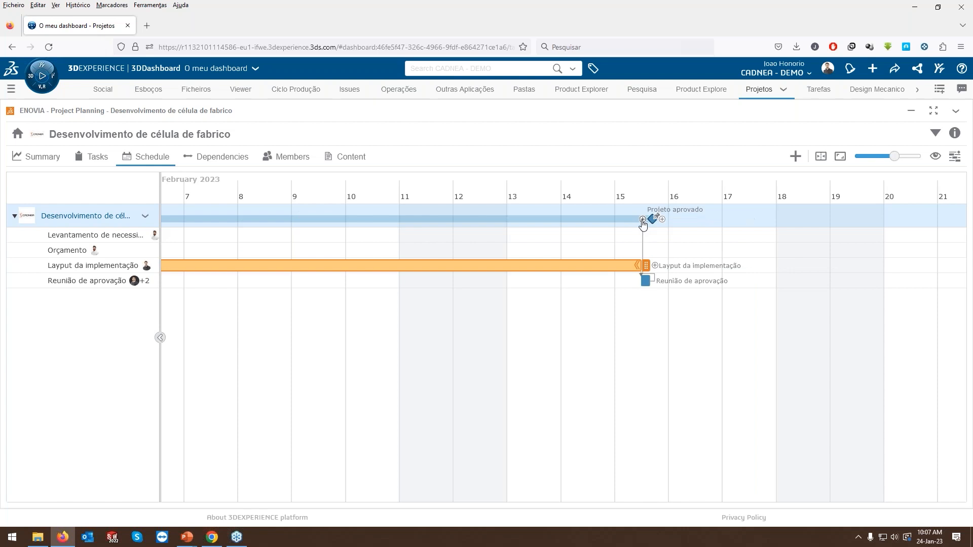
mouse_move(645, 290)
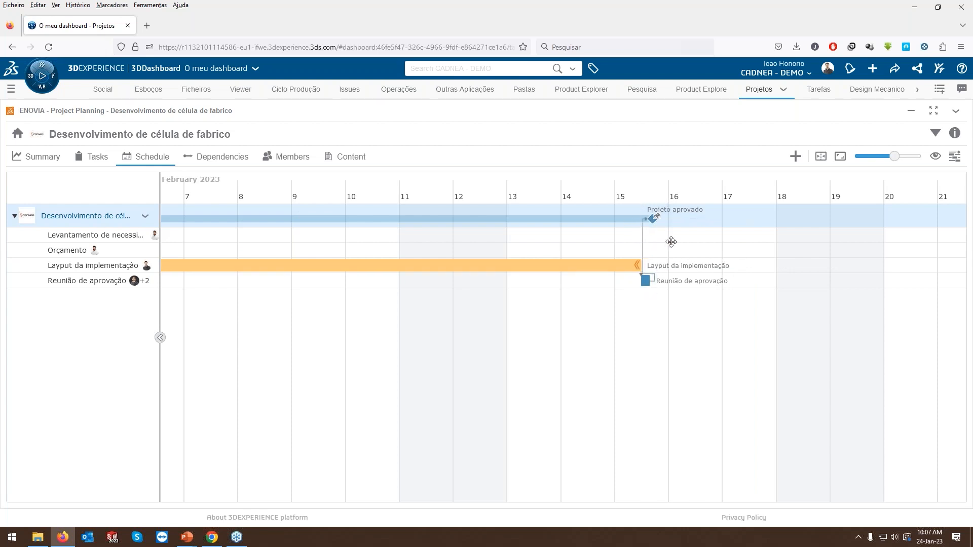
drag(508, 325, 695, 359)
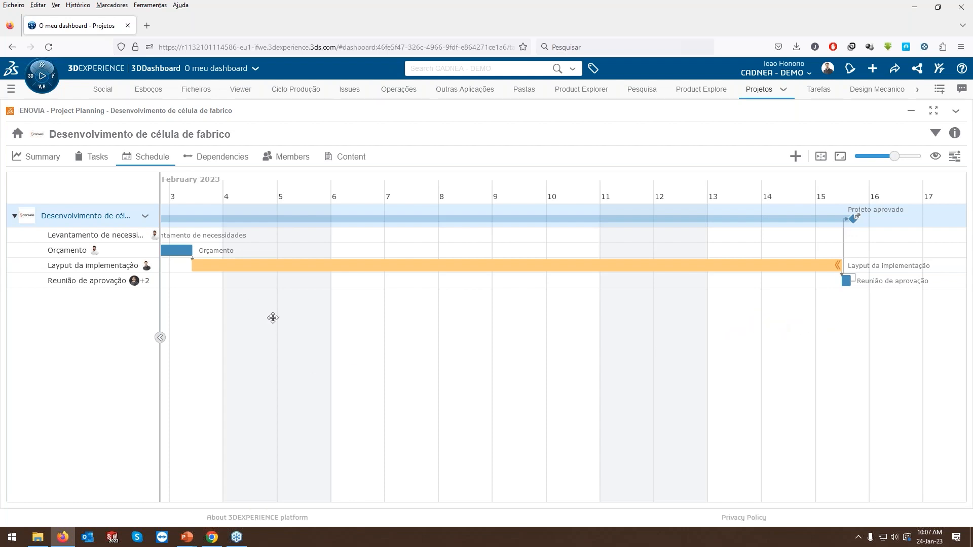
Shorten the "Levantamento de necessidades" task in the schedule so that it ends on about February 1.
scroll(329, 331, up, 1)
scroll(362, 339, down, 3)
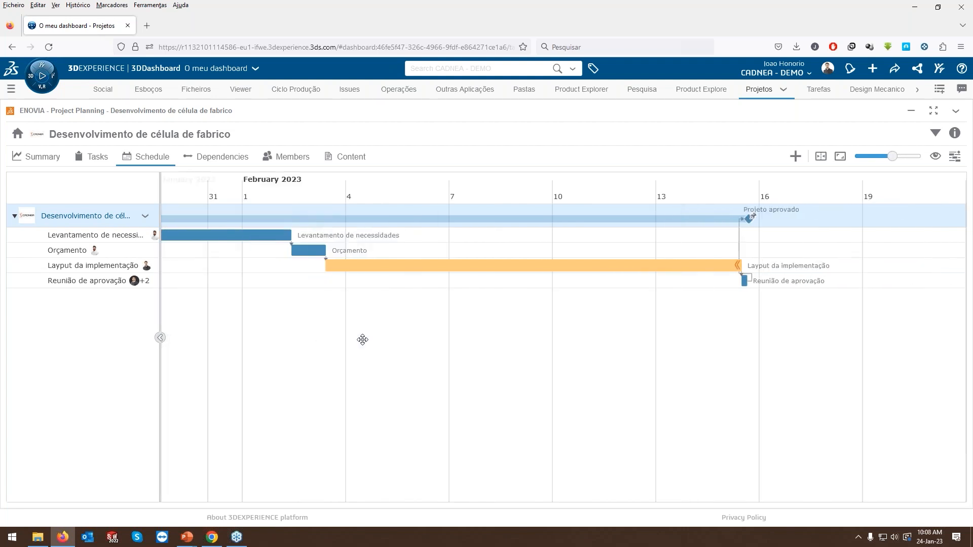
drag(381, 334, 544, 337)
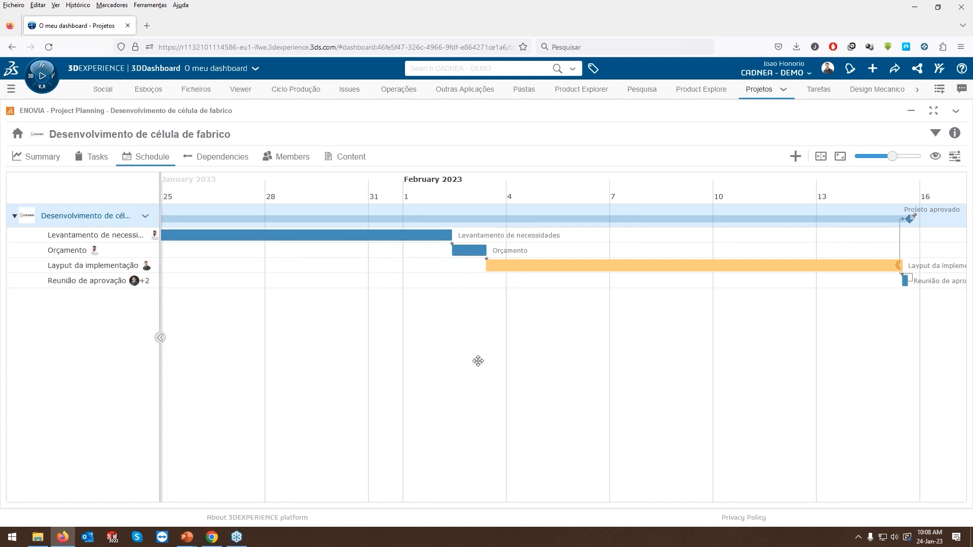
mouse_move(451, 240)
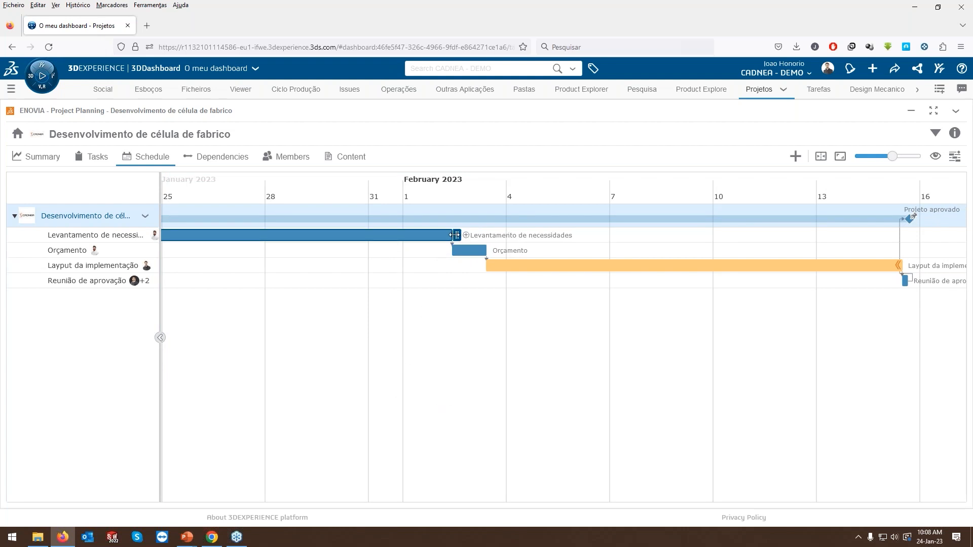
drag(455, 235, 407, 236)
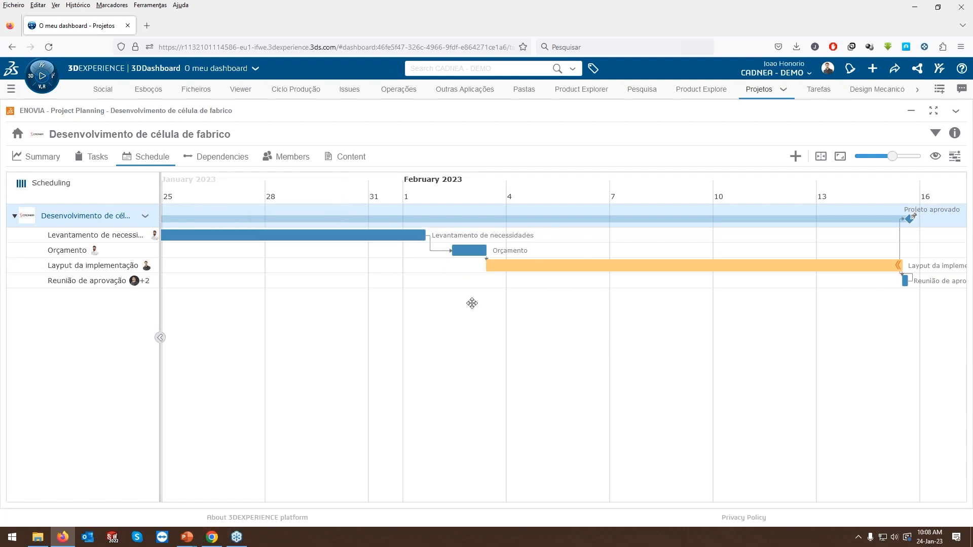
scroll(472, 303, up, 2)
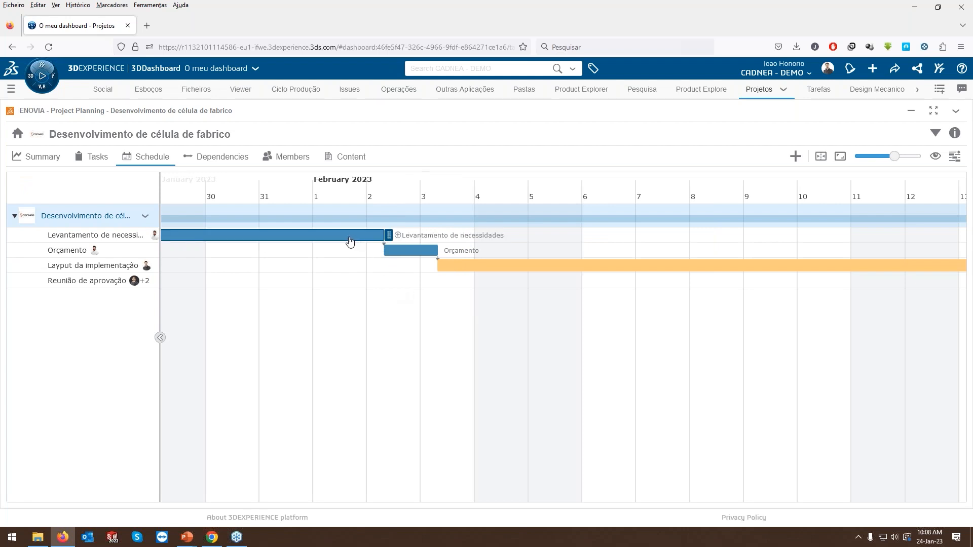
mouse_move(386, 238)
drag(385, 235, 297, 234)
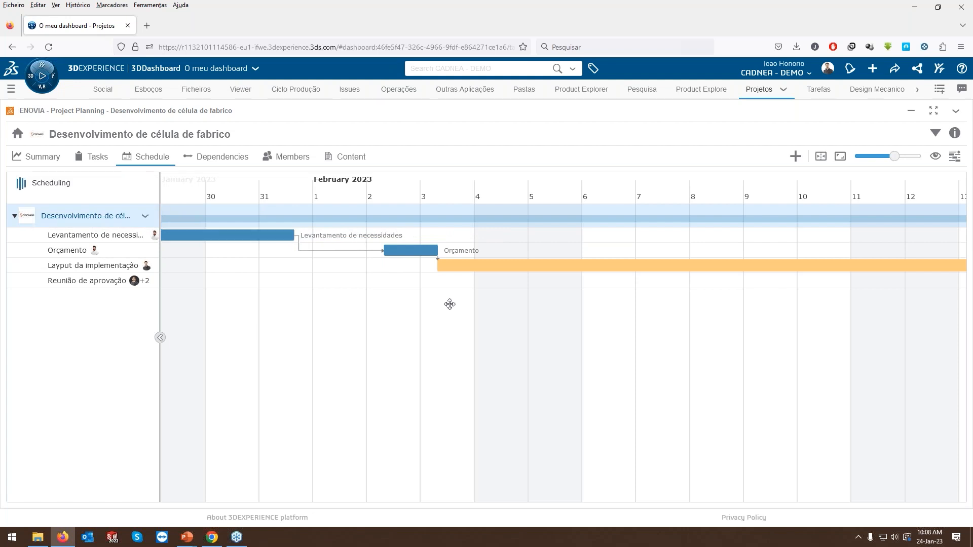
Create a schedule baseline named "24/01/2023 Baseline" and turn off the display of baselines.
drag(720, 355, 528, 361)
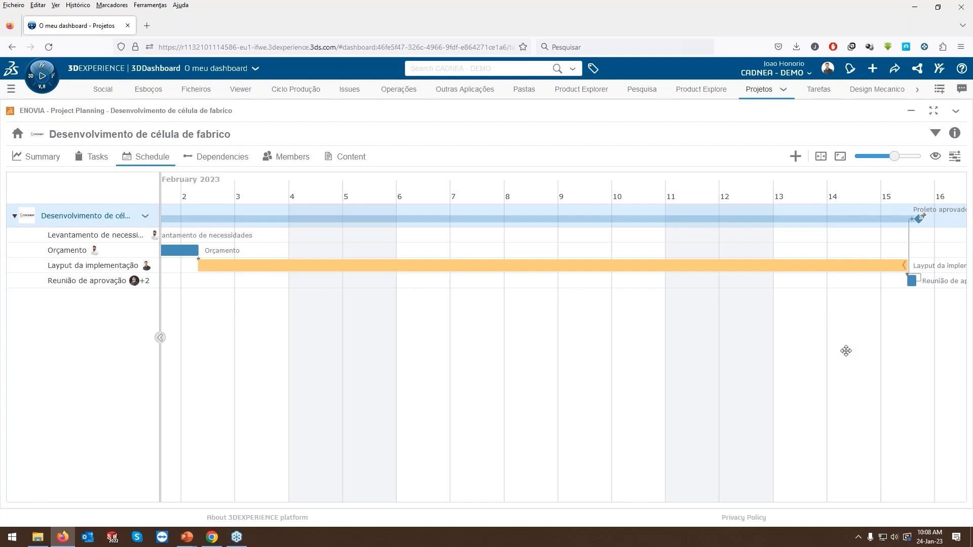
mouse_move(904, 271)
scroll(561, 409, down, 2)
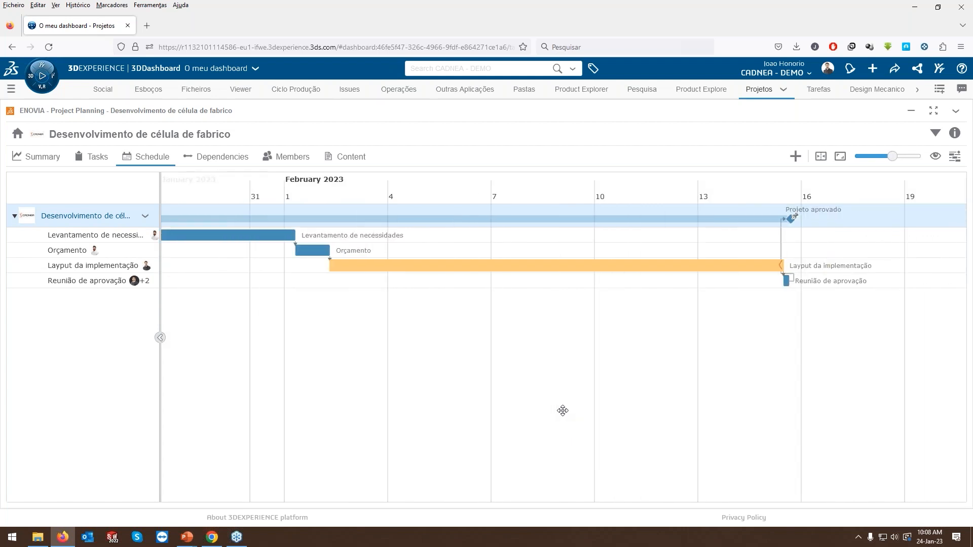
drag(539, 397, 673, 396)
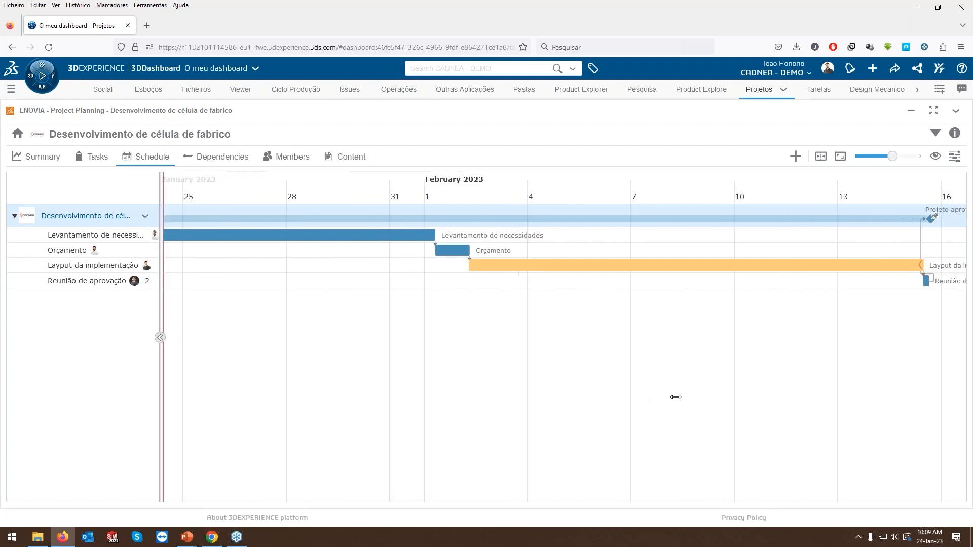
scroll(679, 395, down, 1)
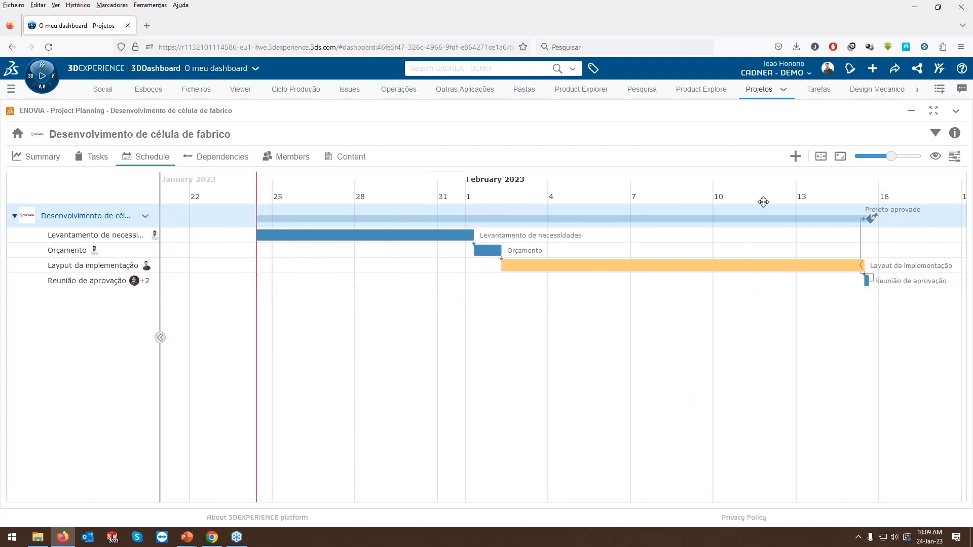
click(795, 156)
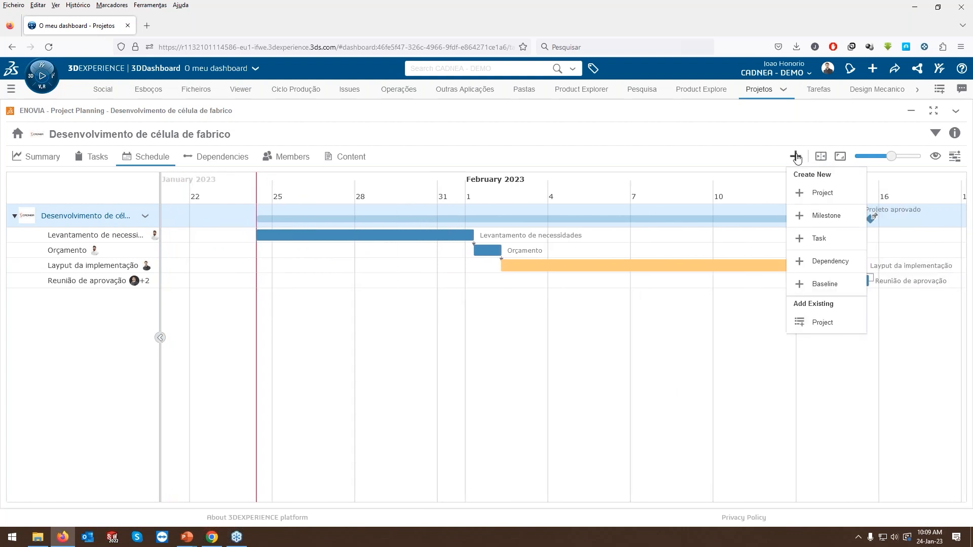
click(817, 284)
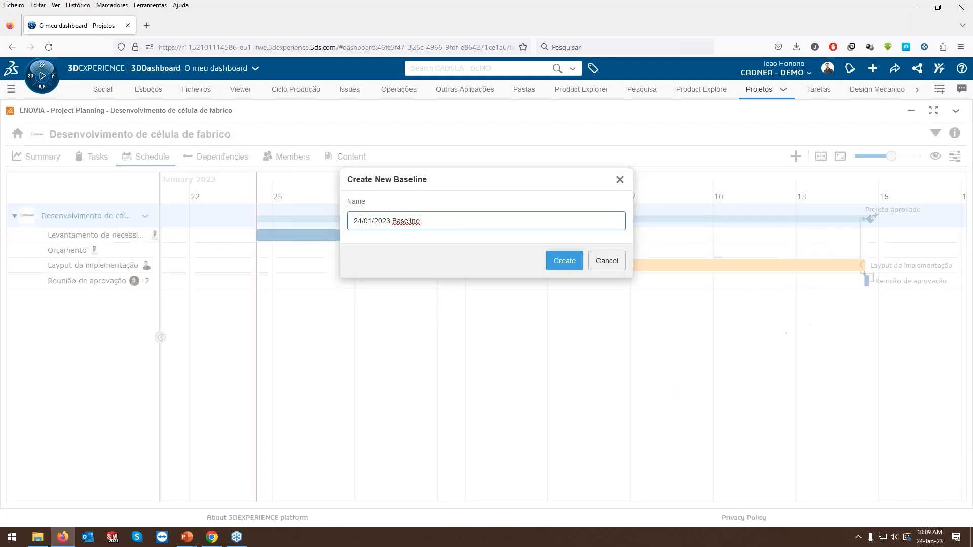
click(565, 261)
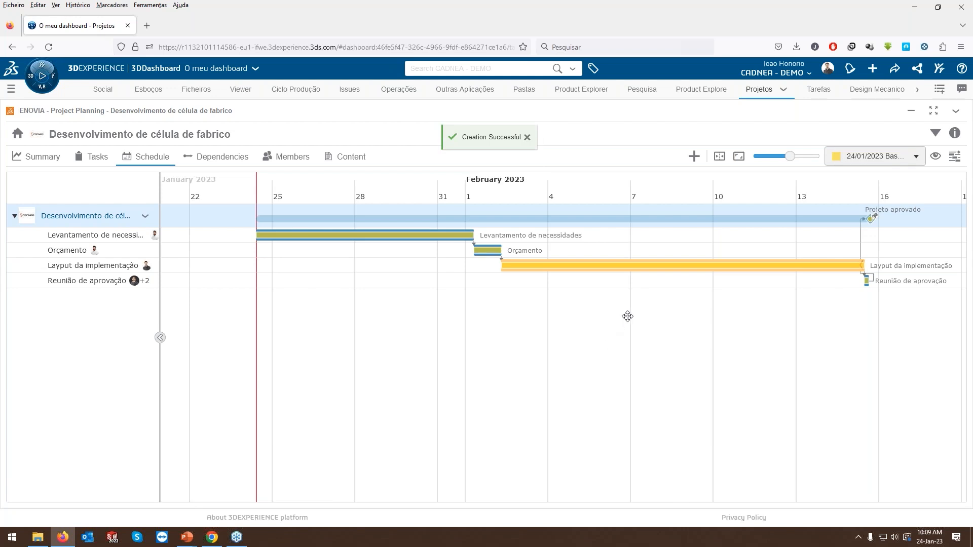
click(935, 157)
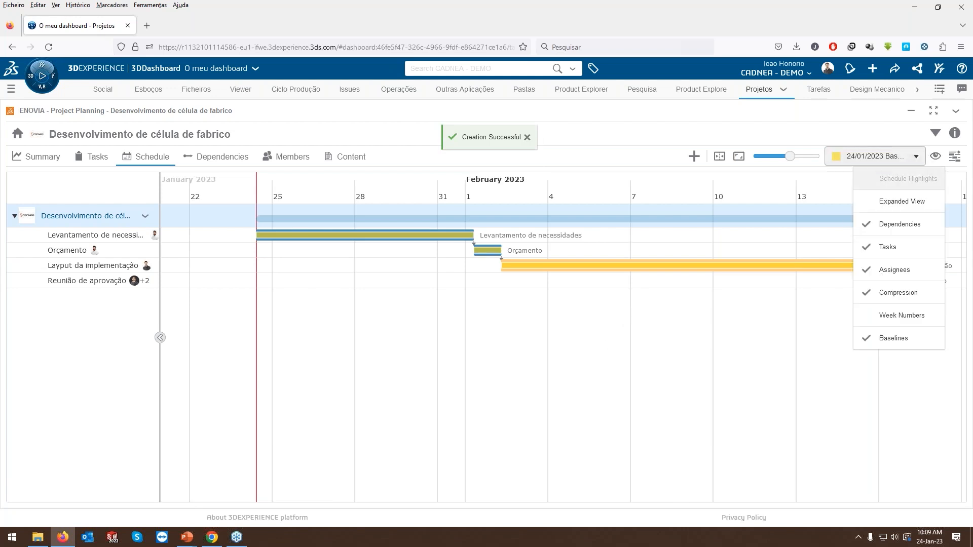
click(893, 338)
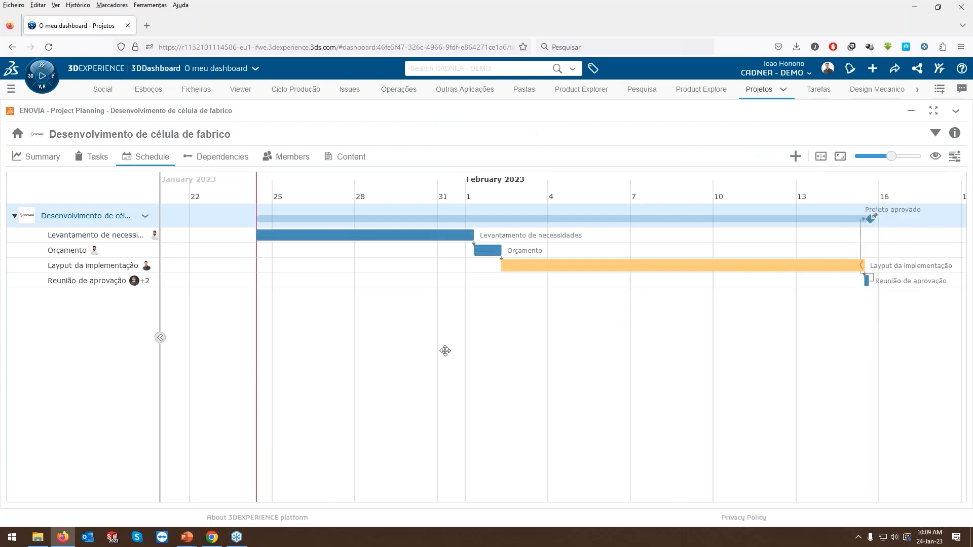
Shorten the "Levantamento de necessidades" task in the schedule so that it ends on about January 31.
click(395, 236)
scroll(394, 237, up, 2)
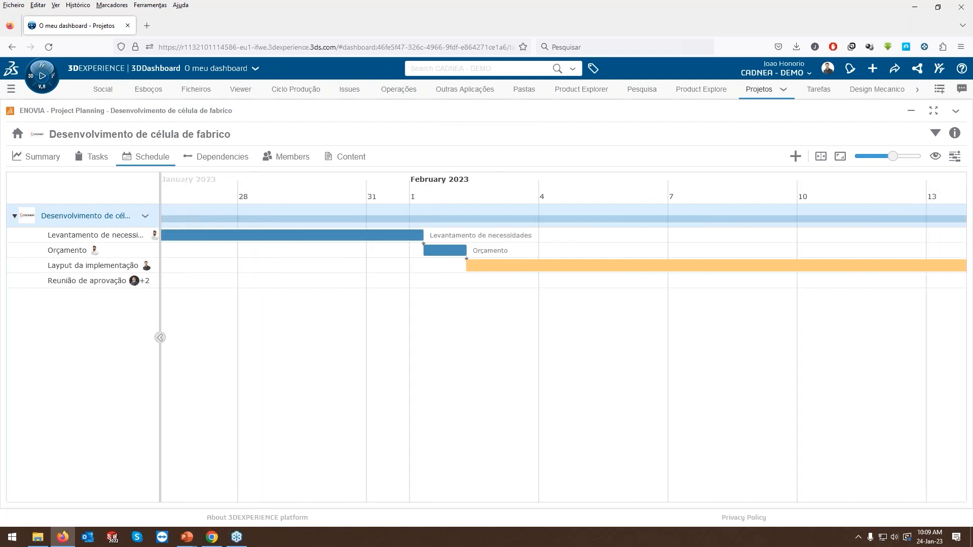
scroll(395, 237, up, 2)
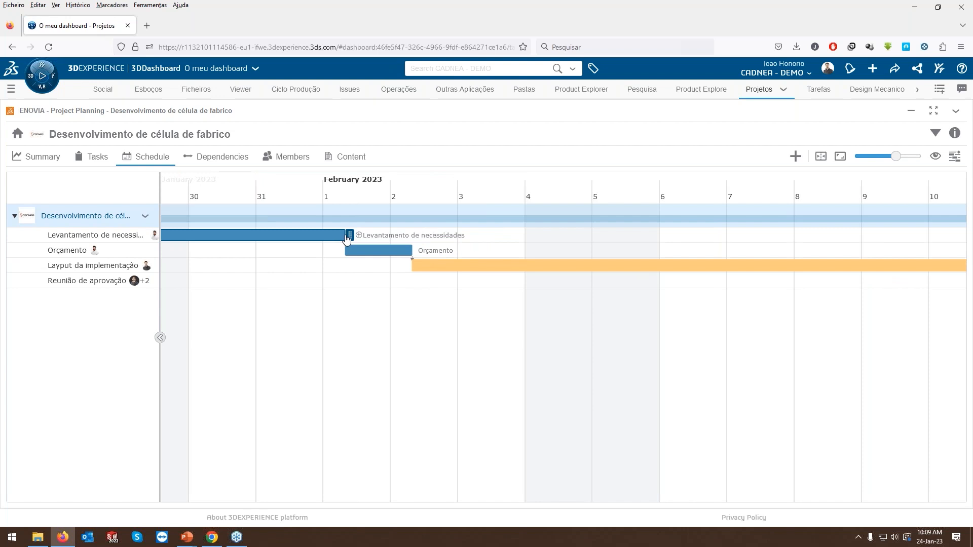
drag(349, 236, 305, 235)
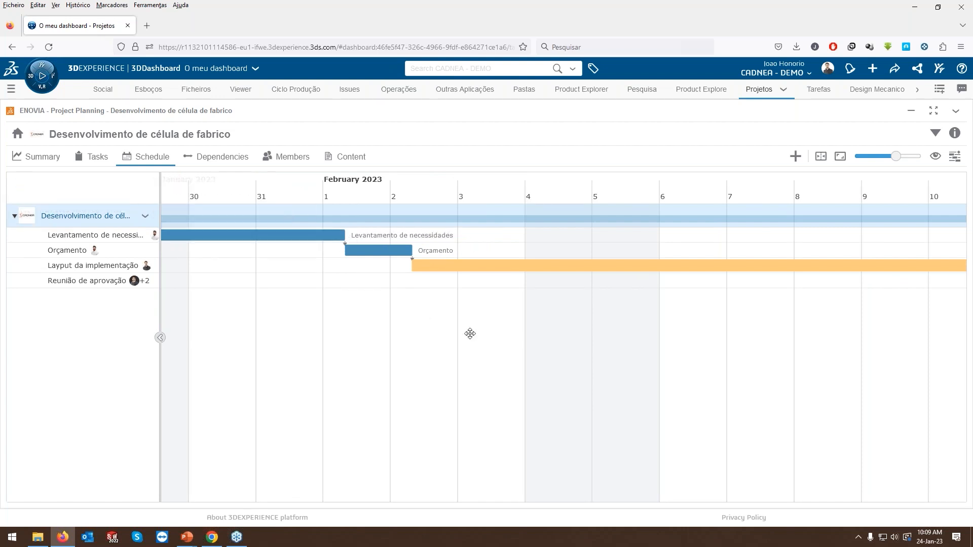
drag(348, 238, 233, 236)
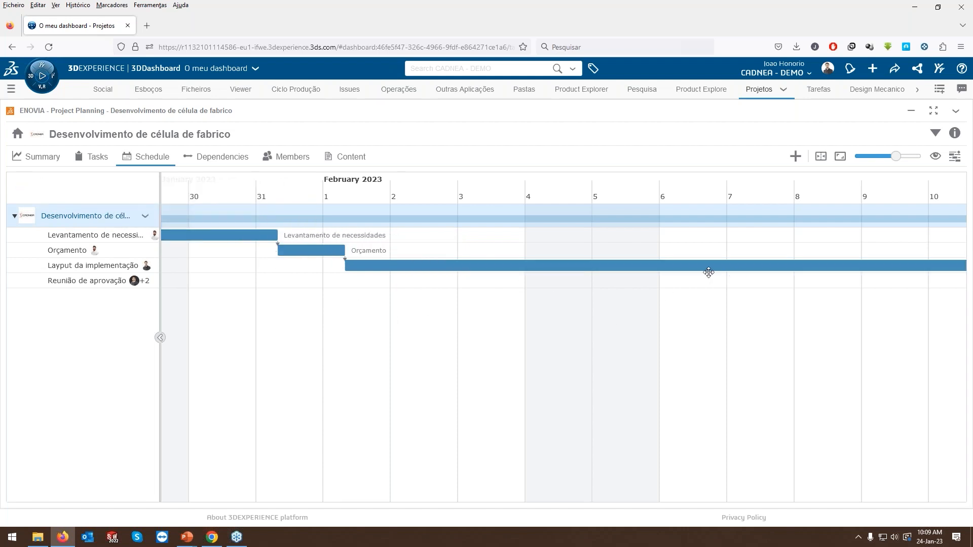
Display the baselines on the schedule to compare them with the current task dates, and hide them again.
scroll(723, 303, down, 3)
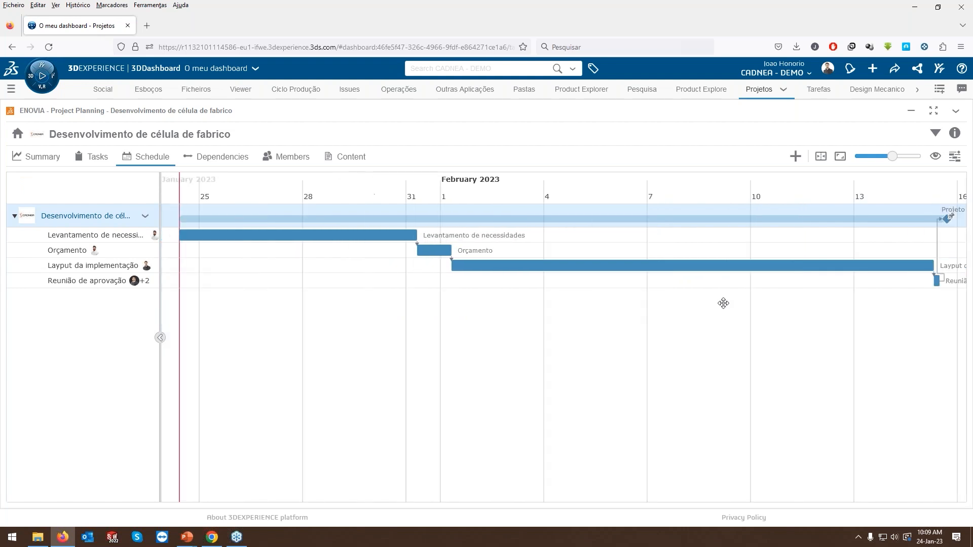
scroll(723, 303, down, 2)
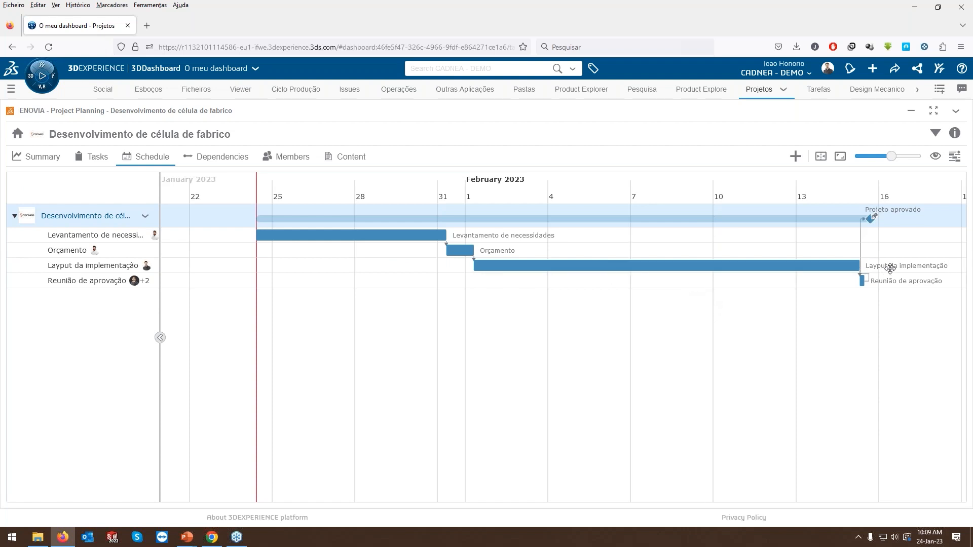
click(936, 162)
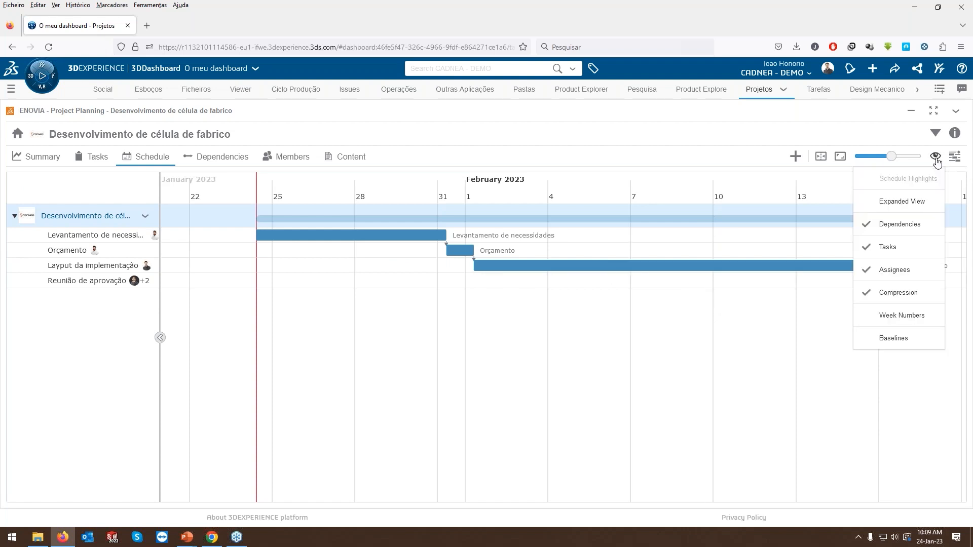
click(912, 343)
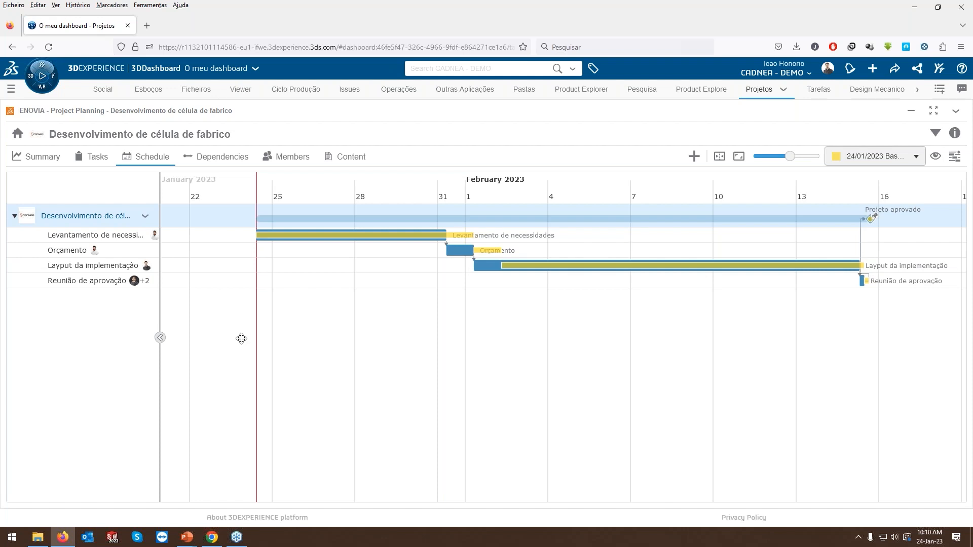
click(936, 156)
click(899, 338)
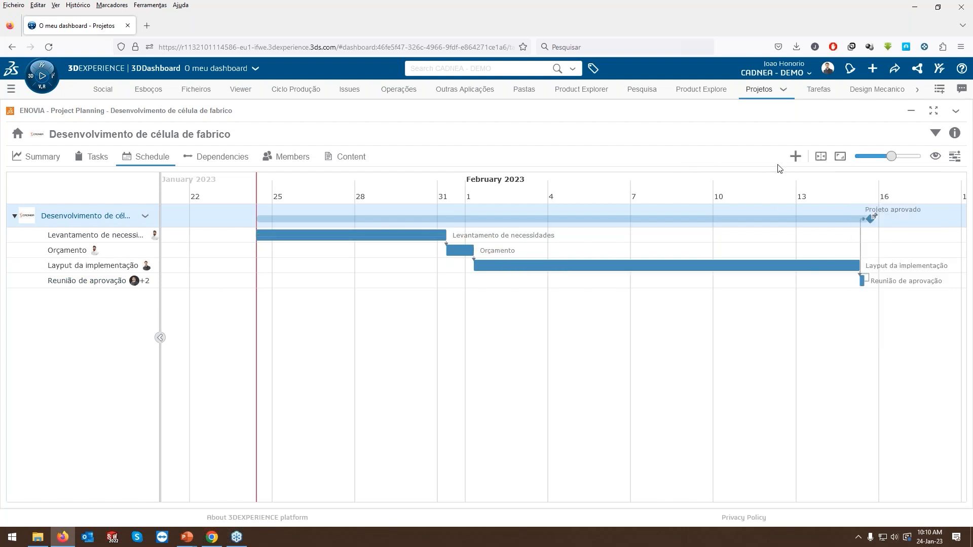
Create a Team Project titled "Projeto Mecânico" as a subproject of "Desenvolvimento de célula de fabrico".
click(795, 157)
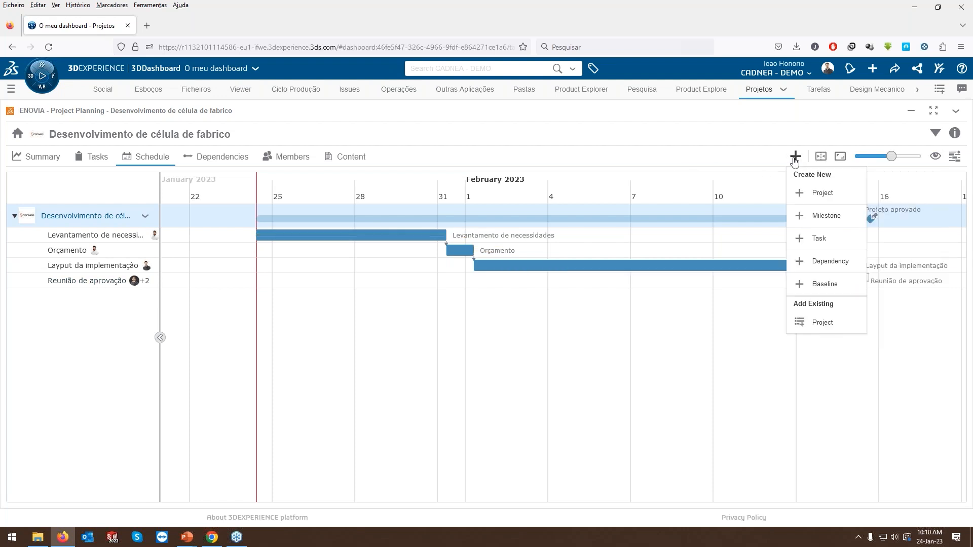
click(824, 193)
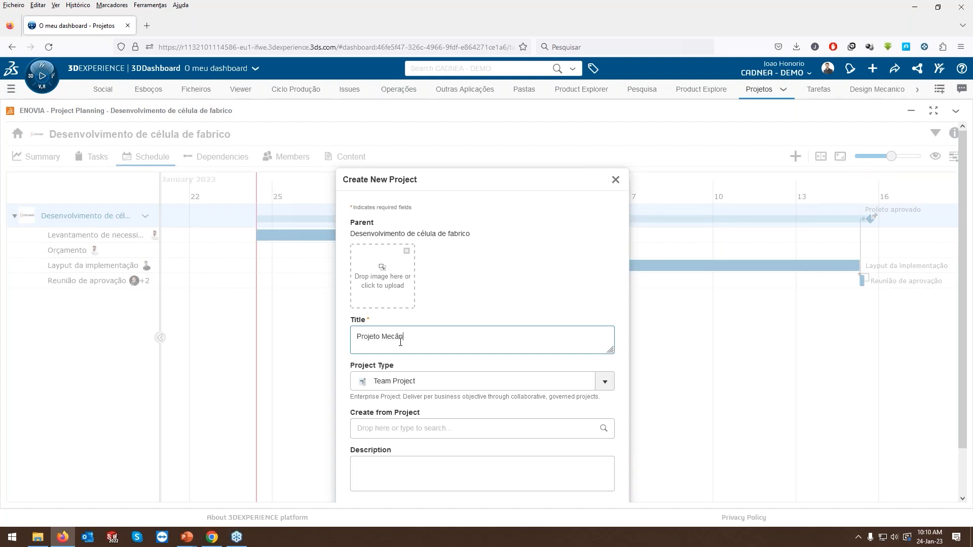
click(476, 184)
scroll(532, 355, down, 2)
click(560, 469)
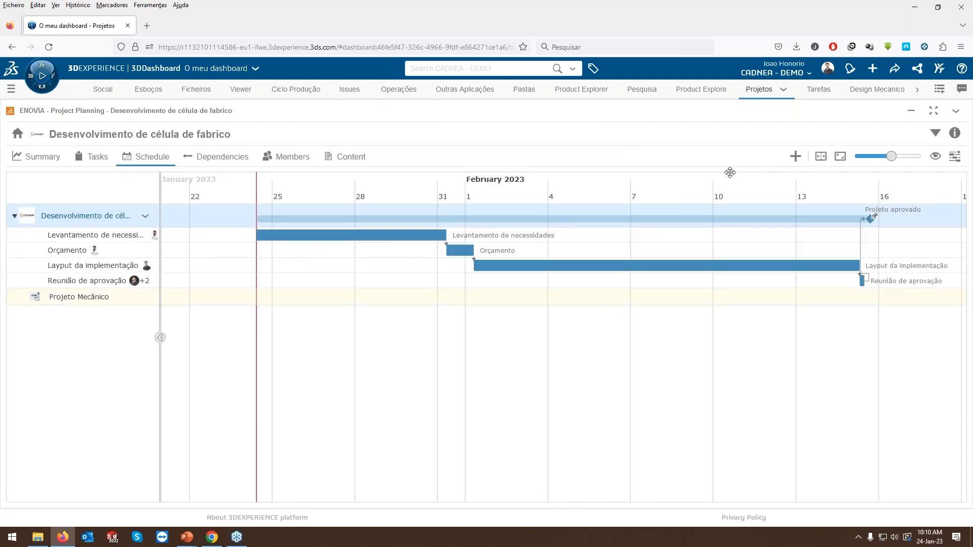
Create a second Team Project titled "Projeto Elétrico" under the same parent project.
click(795, 156)
click(822, 193)
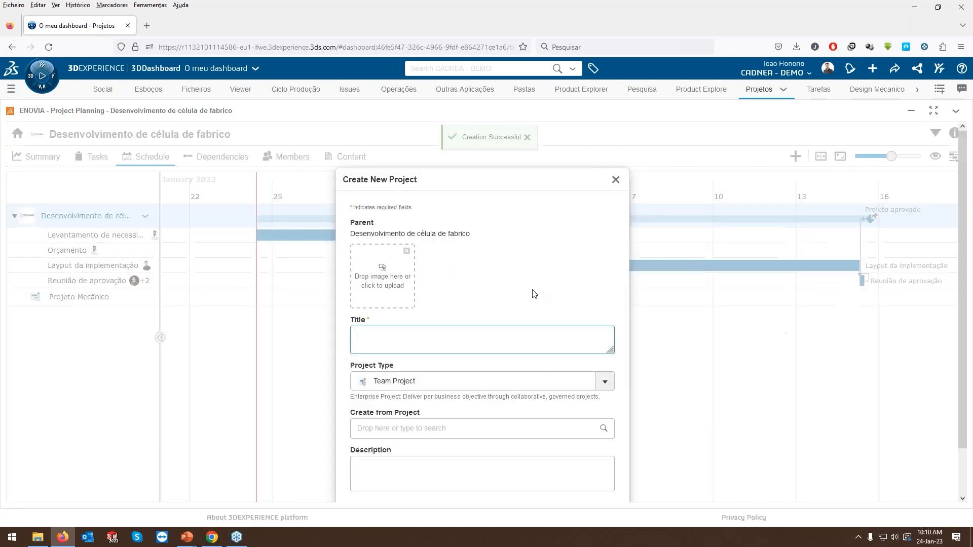
text(Projet)
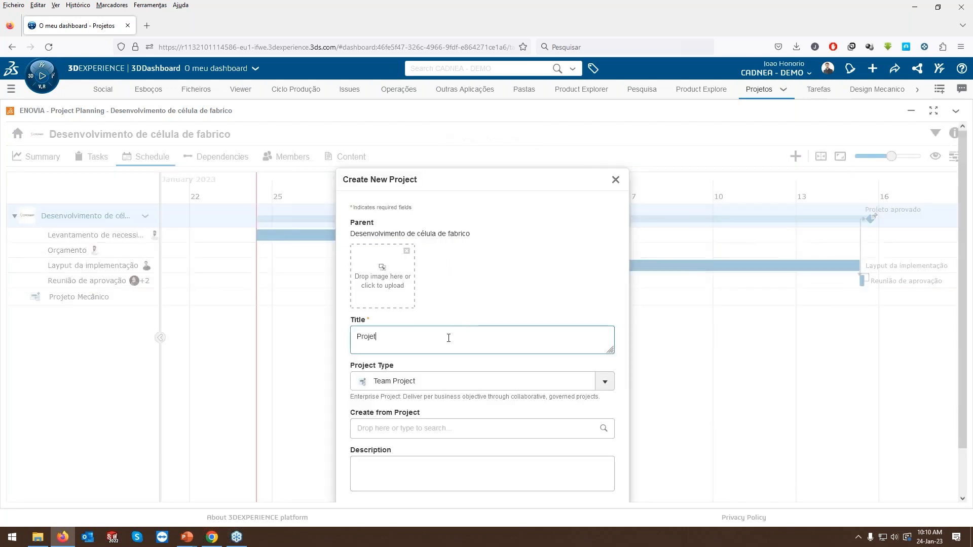
text(o Elétrico)
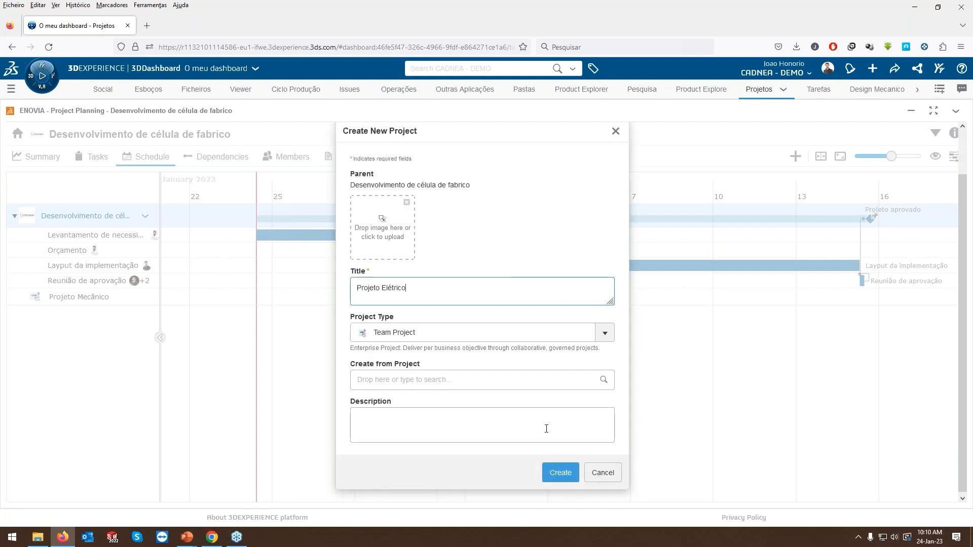
click(558, 472)
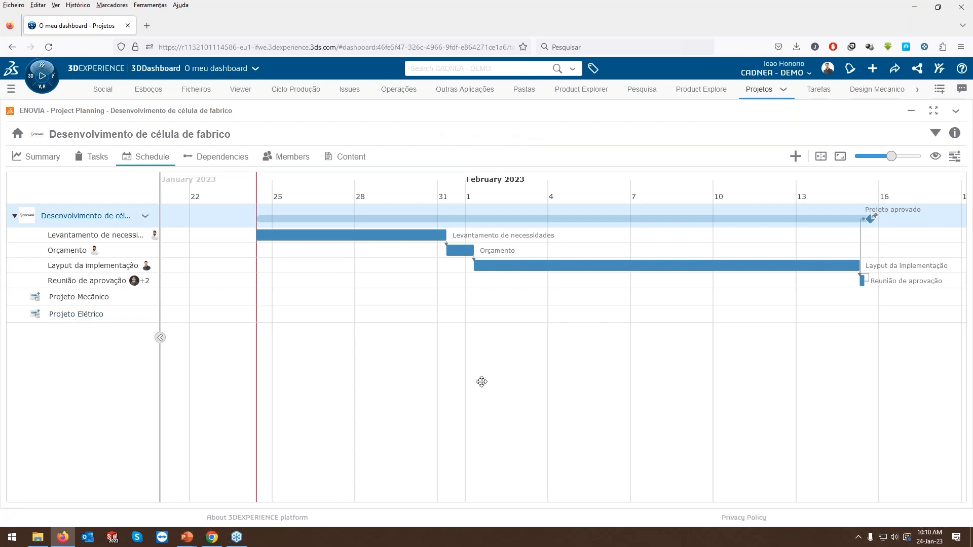
Add the "Levantamento de necessidades" task to the Schedule Highlights.
drag(480, 382, 459, 382)
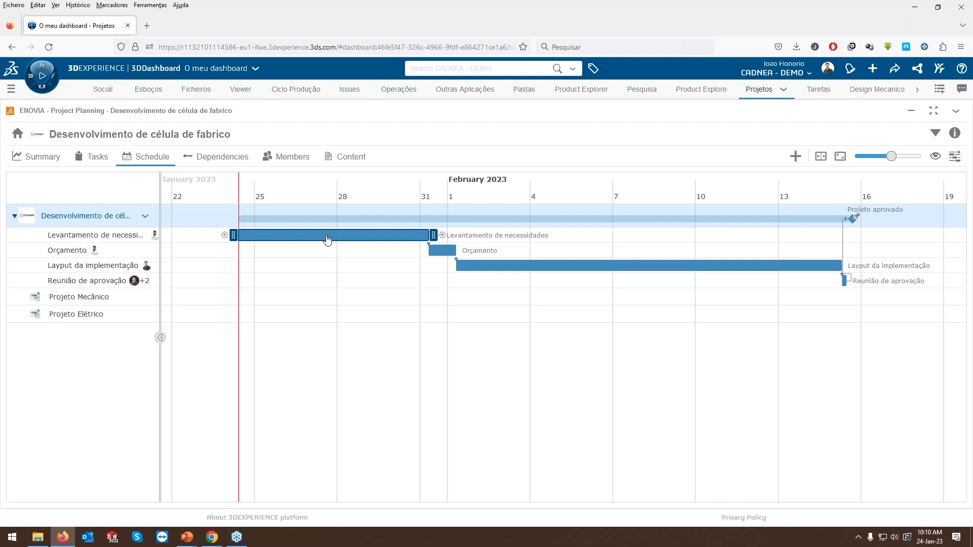
right_click(348, 241)
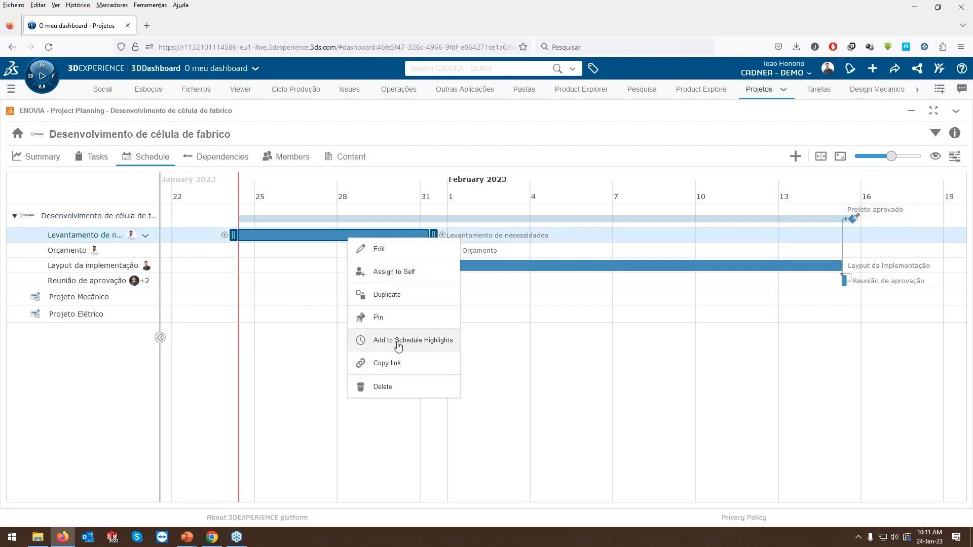
click(435, 345)
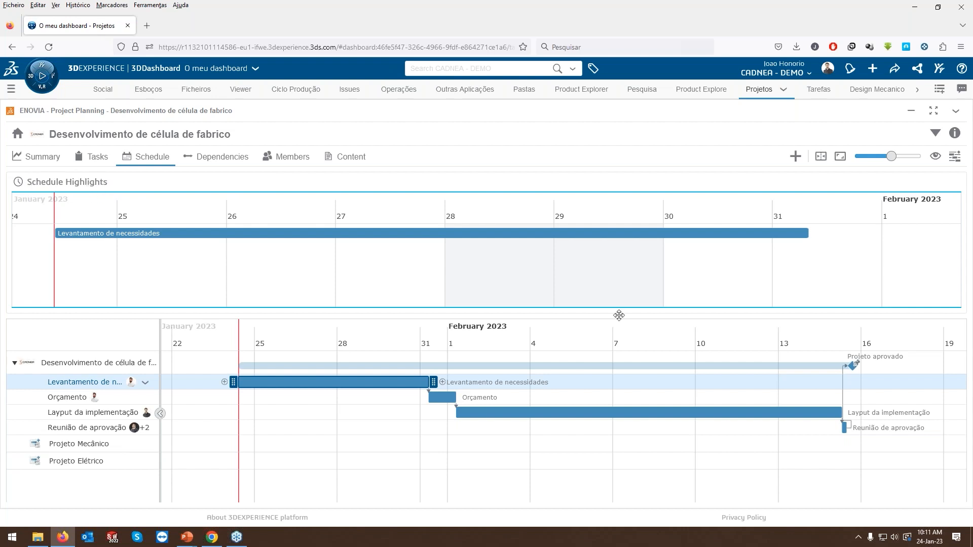
Add the "Reunião de aprovação" task to the Schedule Highlights and color "Levantamento de necessidades" yellow and "Reunião de aprovação" green there.
right_click(843, 434)
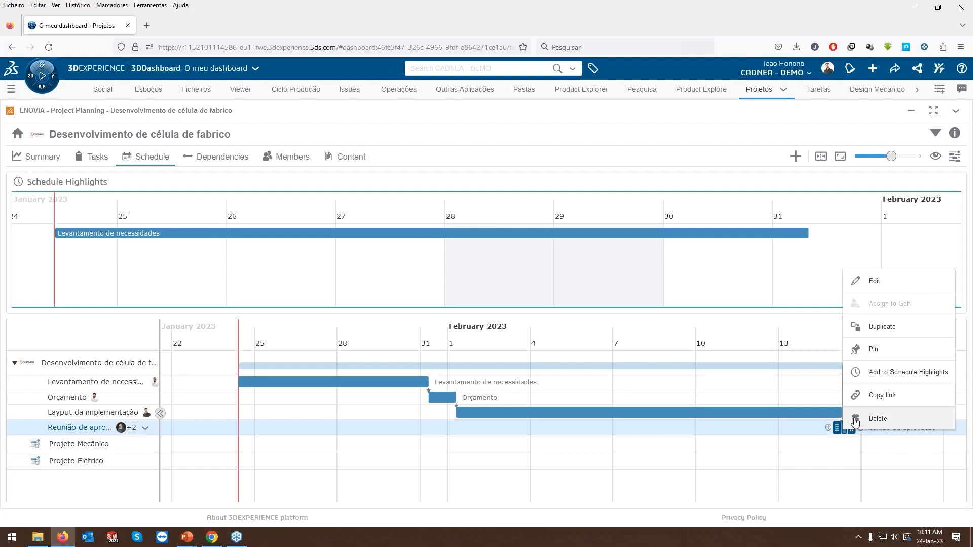
click(875, 375)
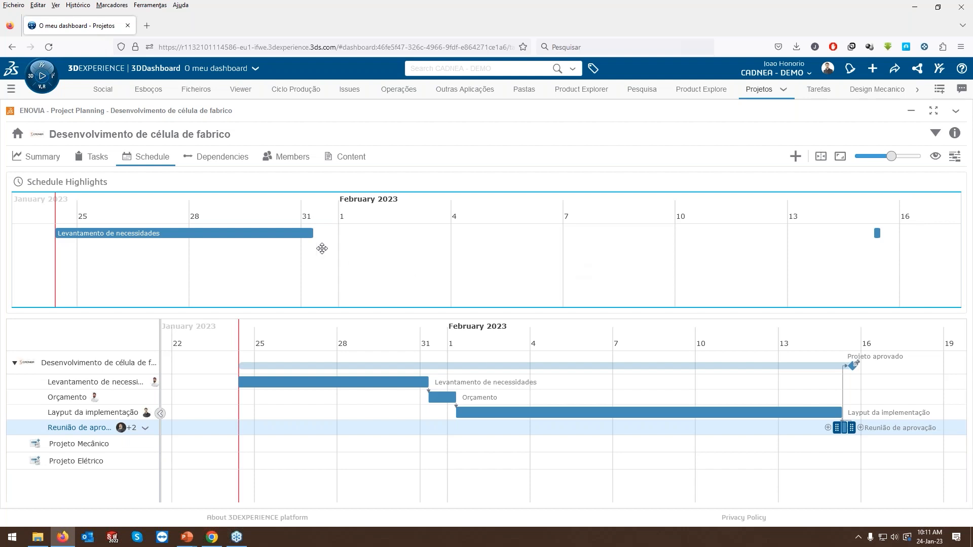
right_click(265, 235)
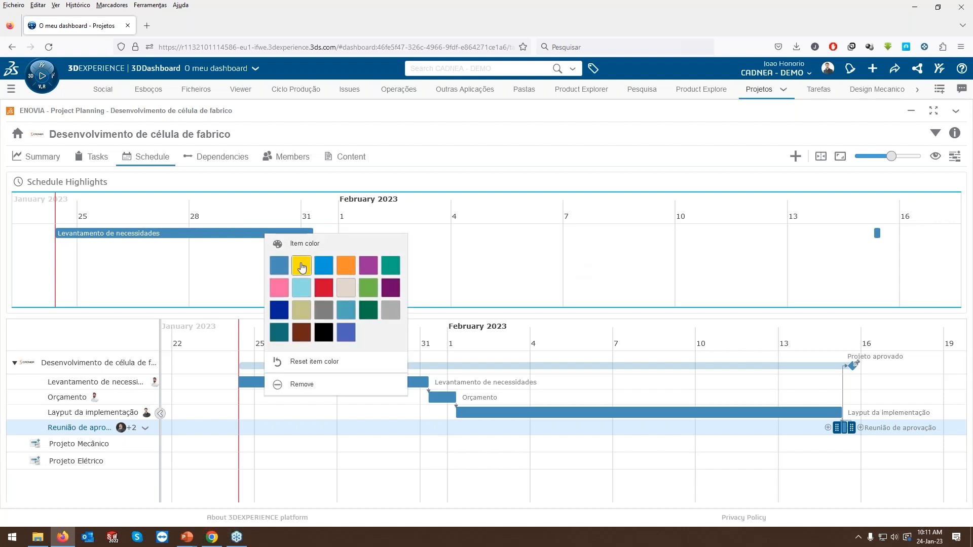
click(297, 261)
right_click(877, 236)
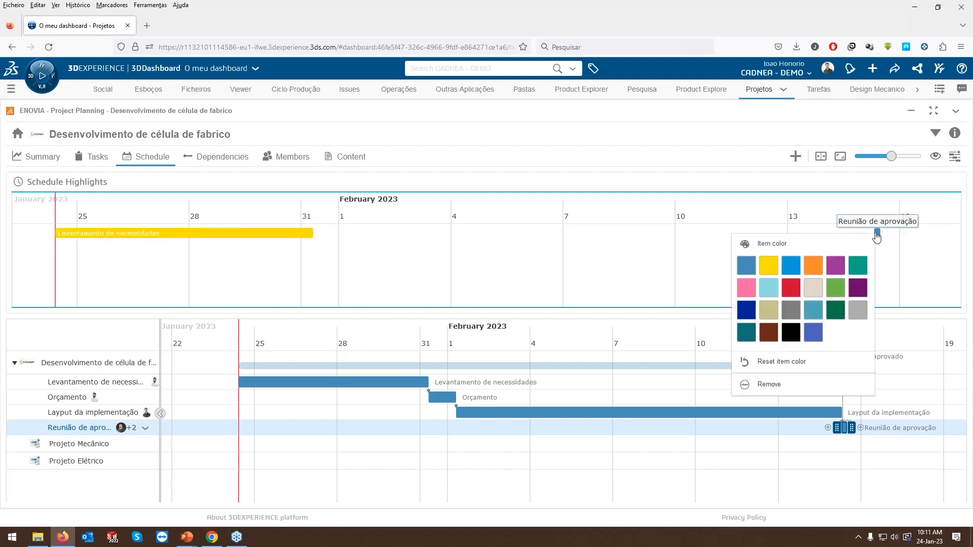
click(858, 264)
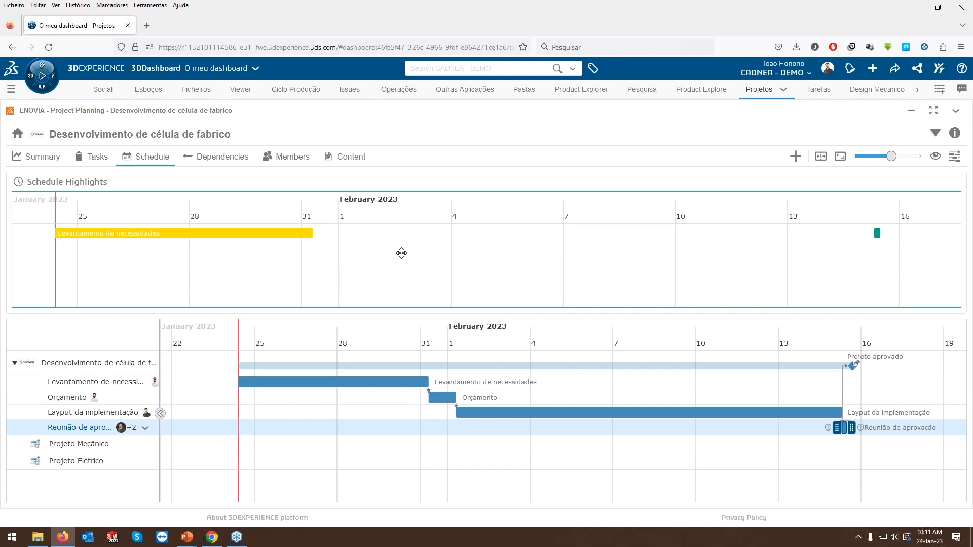
Review the milestone, task status and task risk charts in the project summary.
click(45, 164)
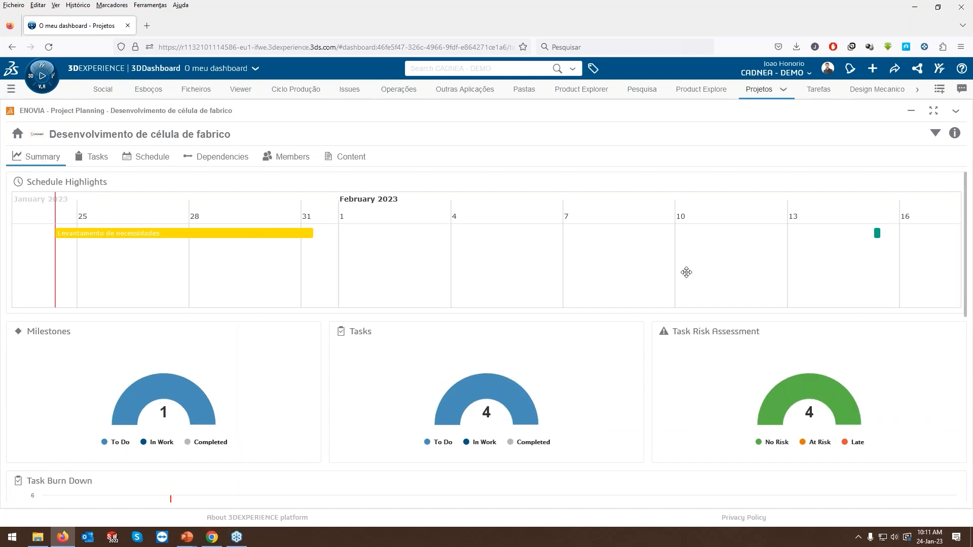
scroll(318, 305, down, 1)
mouse_move(180, 369)
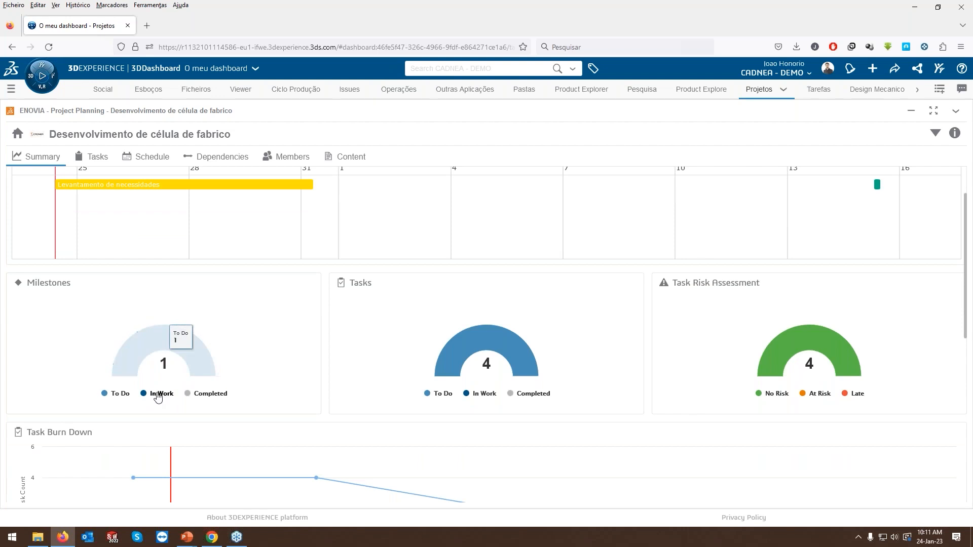
mouse_move(464, 355)
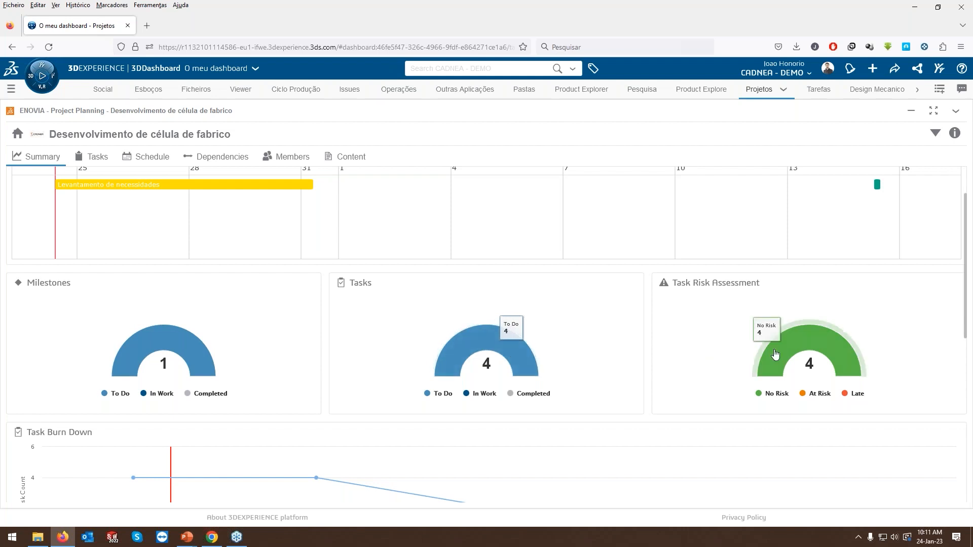
mouse_move(768, 355)
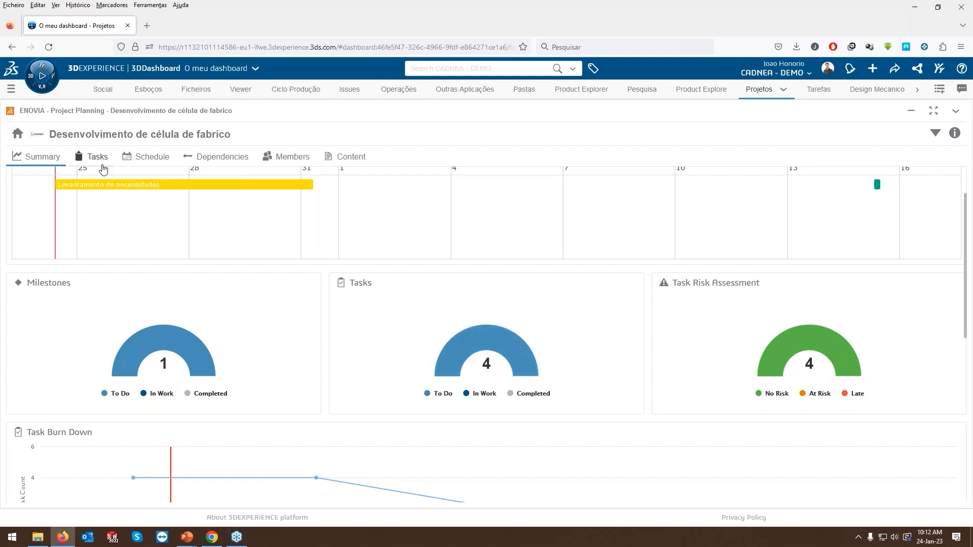
Change the "Levantamento de necessidades" task's status to Completed and the "Orçamento" task's status to In Work.
click(96, 157)
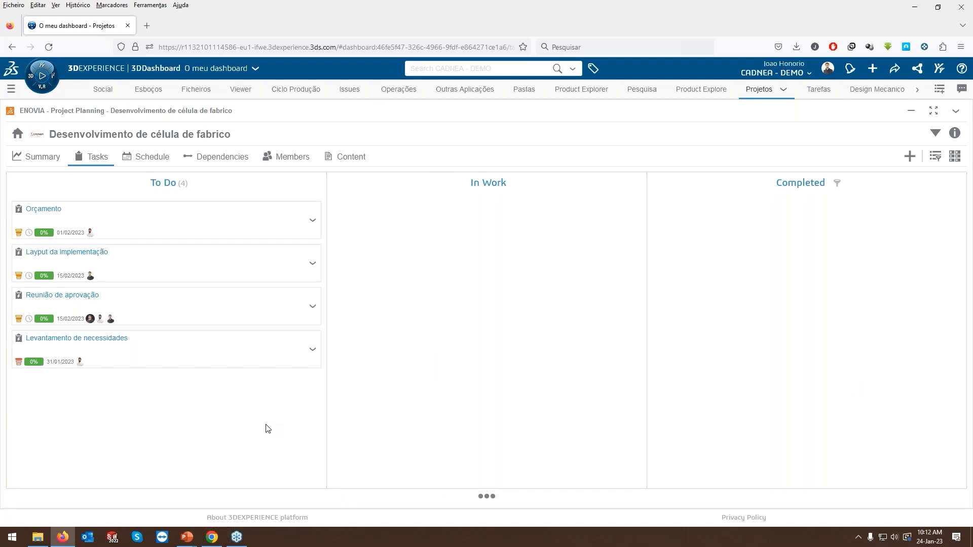
drag(105, 353, 803, 241)
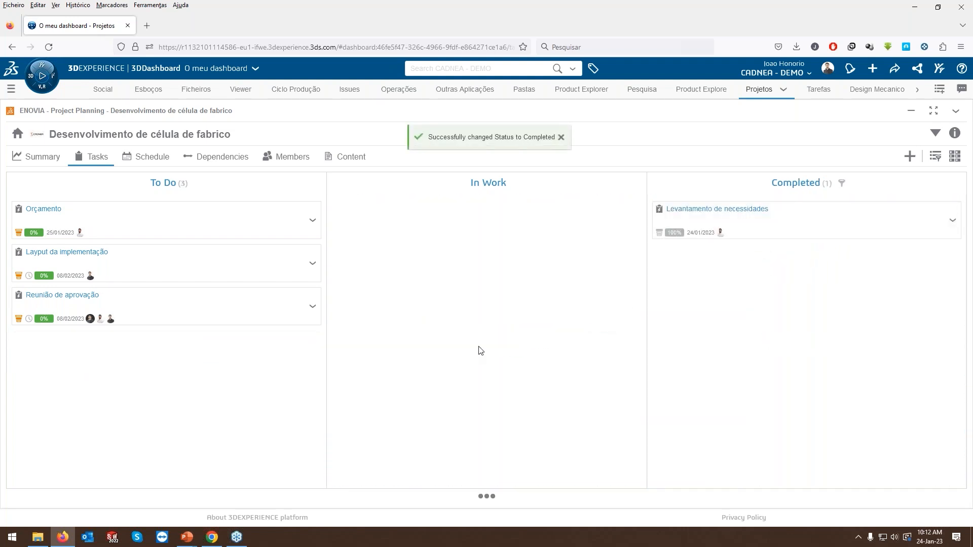
drag(113, 229, 472, 218)
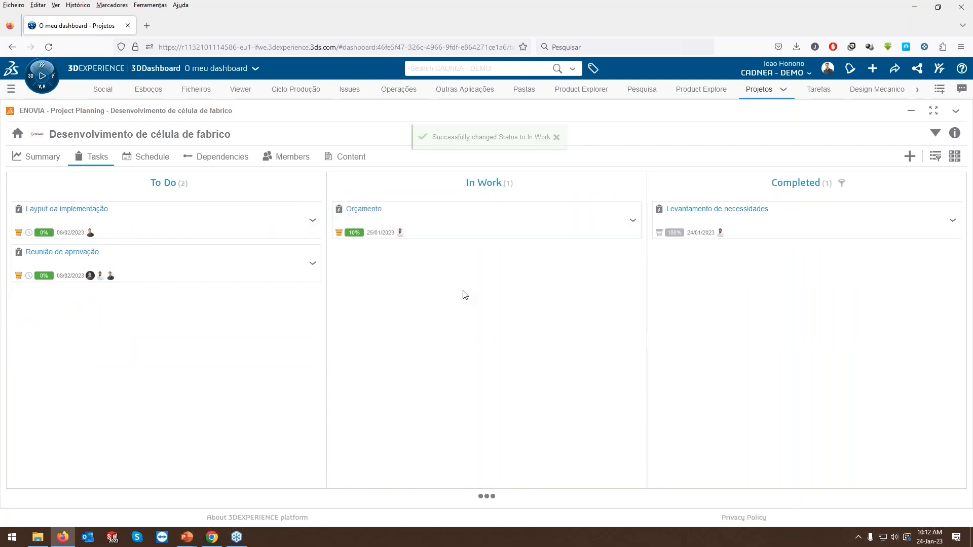
Set the "Orçamento" task's percent complete to 65% and save the change.
click(449, 226)
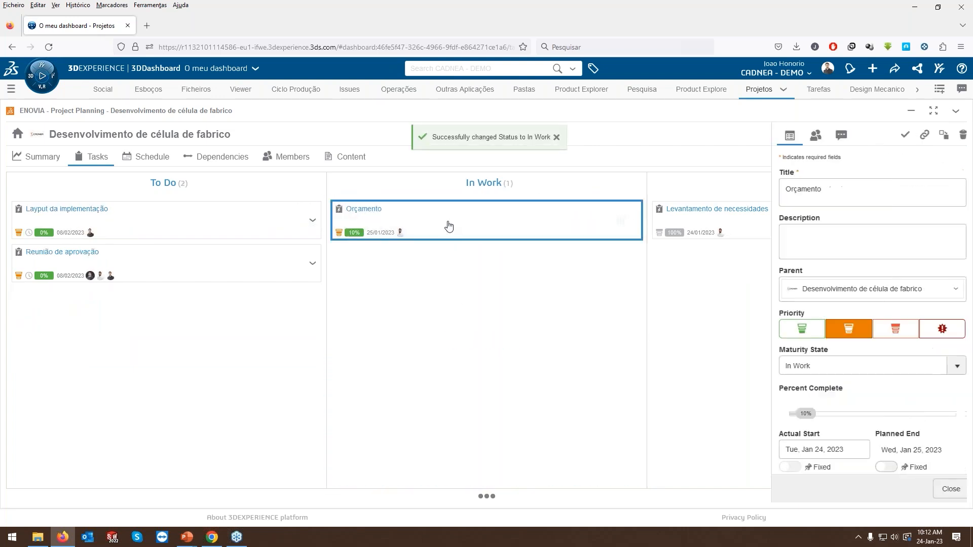
drag(841, 417, 891, 414)
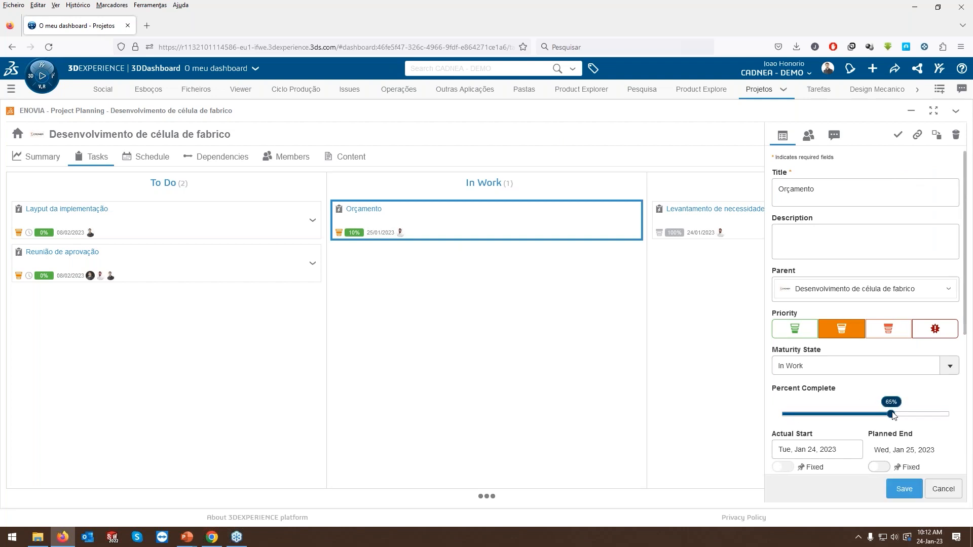
click(904, 489)
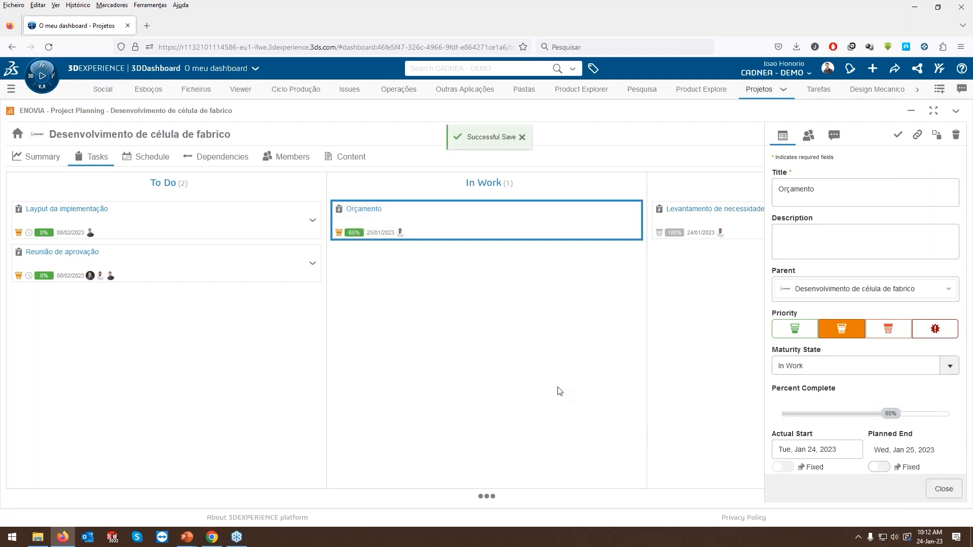
click(946, 490)
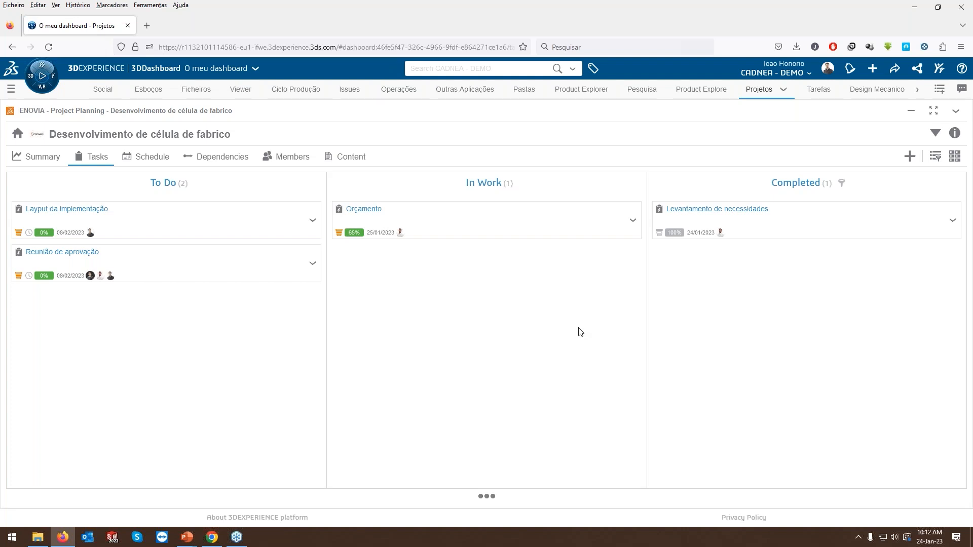
Check on the project schedule how the "Levantamento de necessidades" and "Orçamento" tasks reflect the status changes.
click(145, 160)
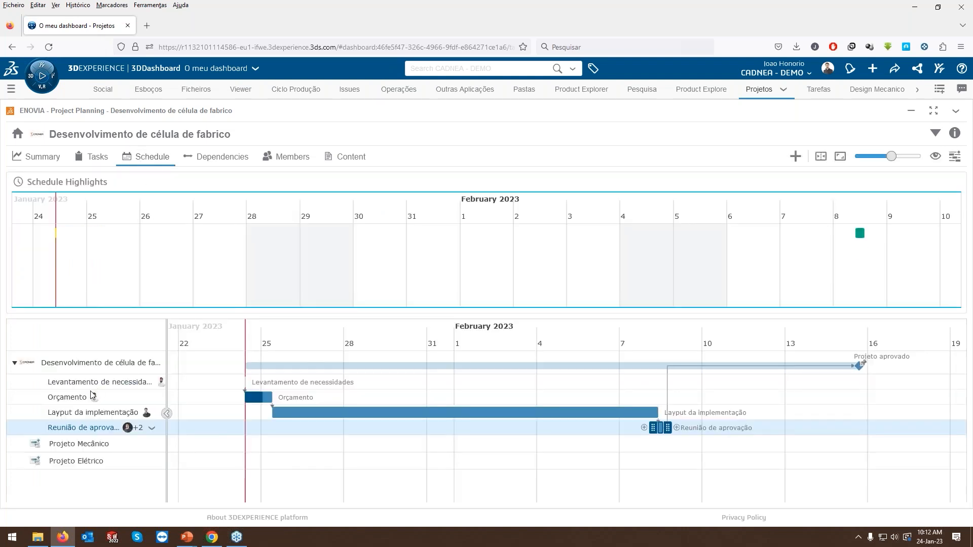
mouse_move(245, 382)
mouse_move(251, 402)
Examine the project summary's task status, task burn down, resource usage and assignees with open tasks.
click(43, 157)
mouse_move(513, 419)
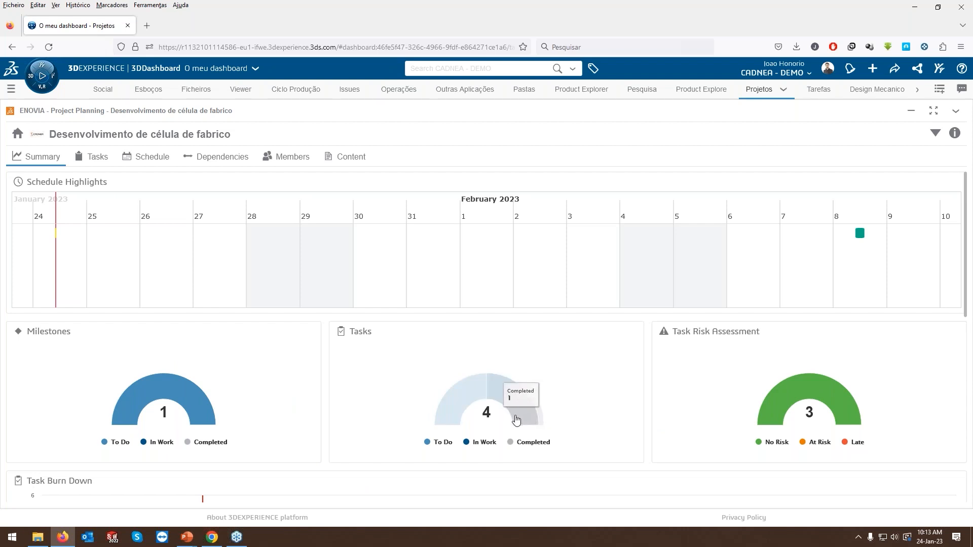
mouse_move(509, 395)
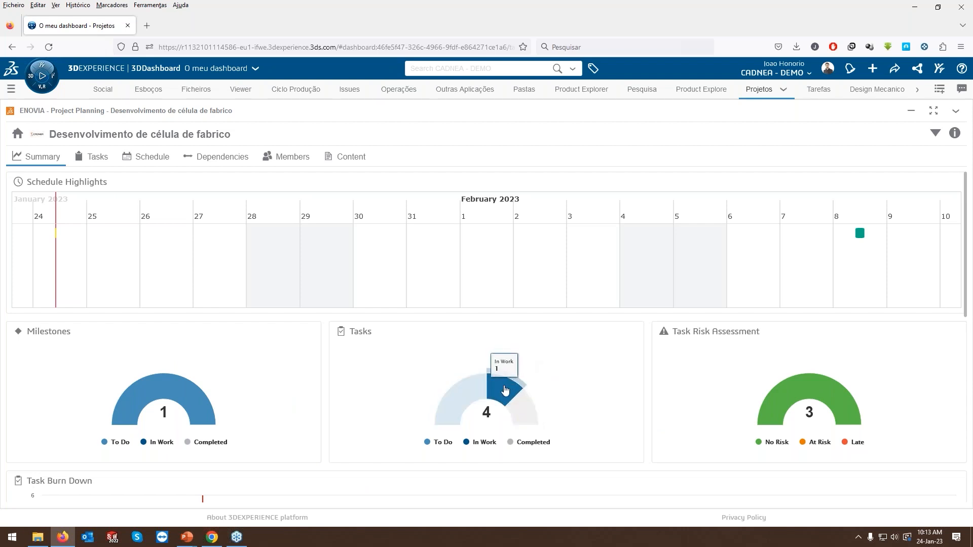
mouse_move(462, 407)
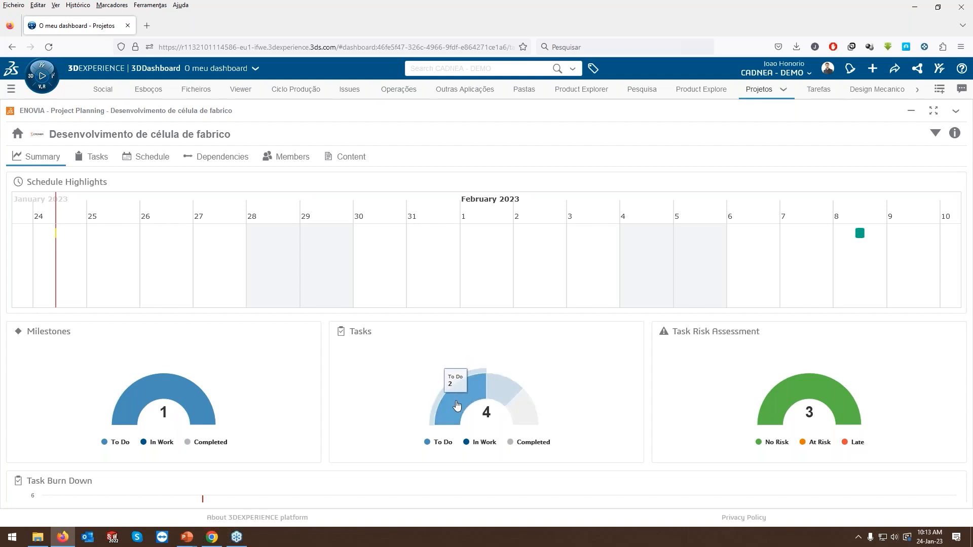
scroll(405, 381, down, 3)
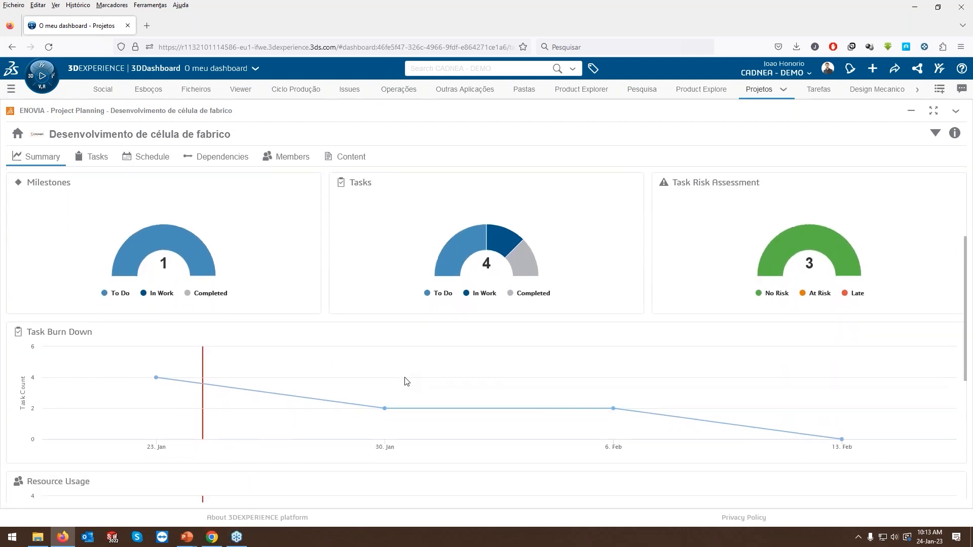
scroll(405, 381, down, 1)
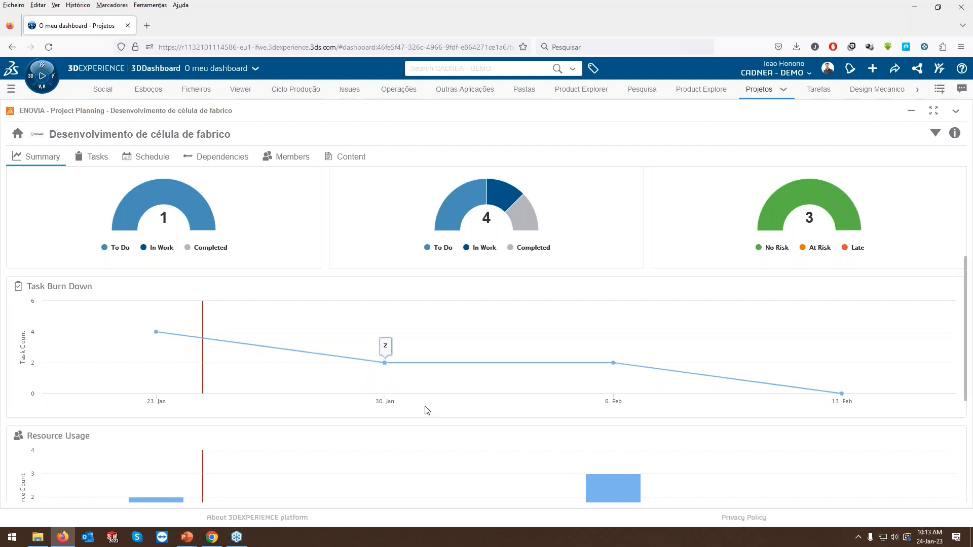
scroll(425, 408, down, 3)
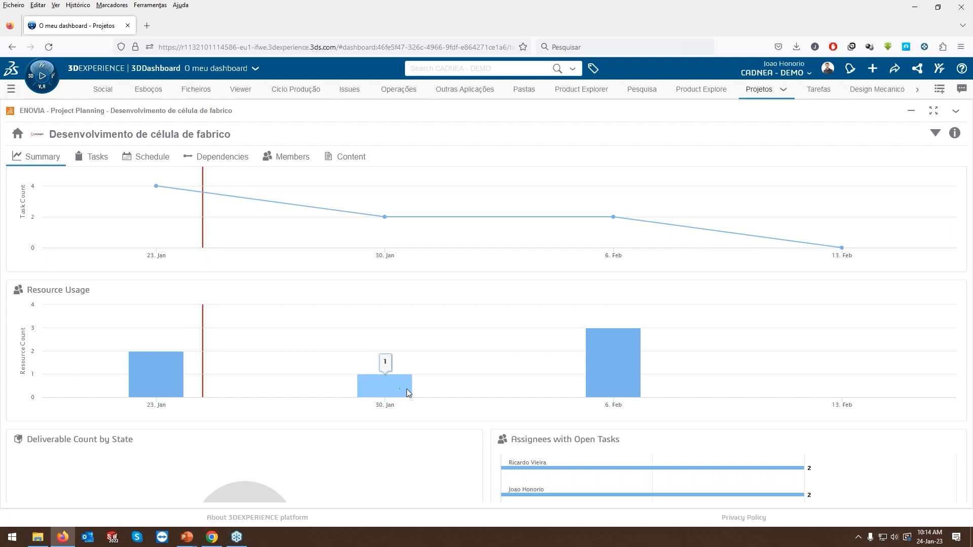
scroll(486, 404, down, 3)
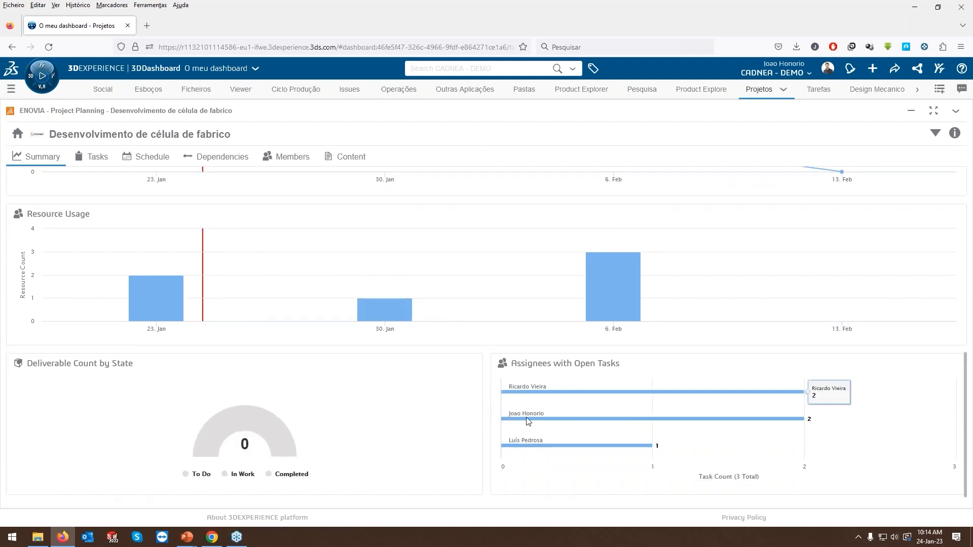
mouse_move(529, 445)
mouse_move(739, 392)
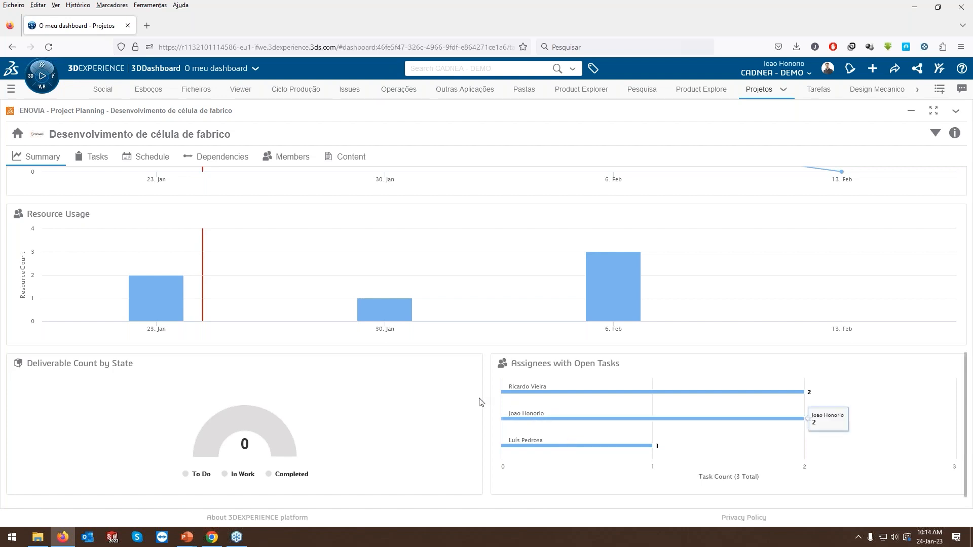
scroll(480, 402, up, 5)
scroll(481, 404, up, 3)
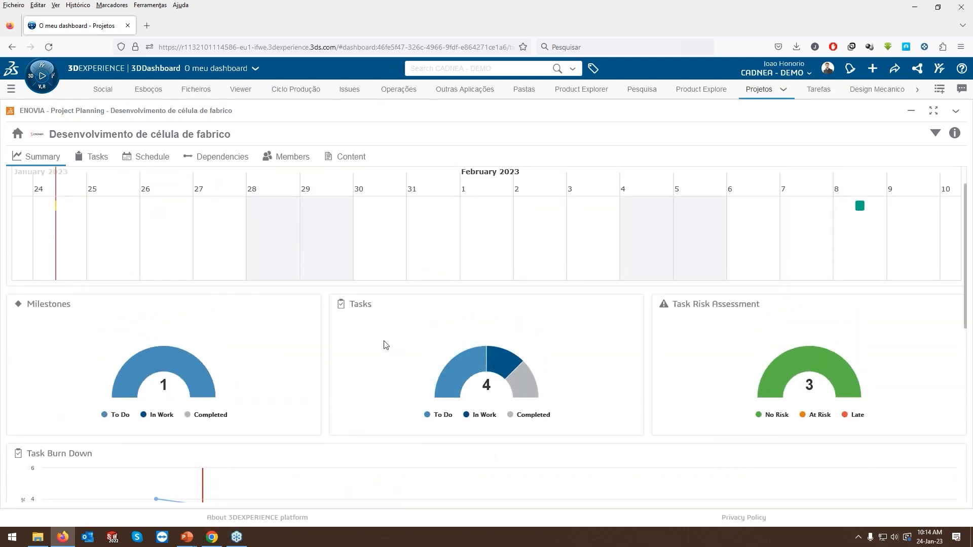
scroll(384, 345, up, 1)
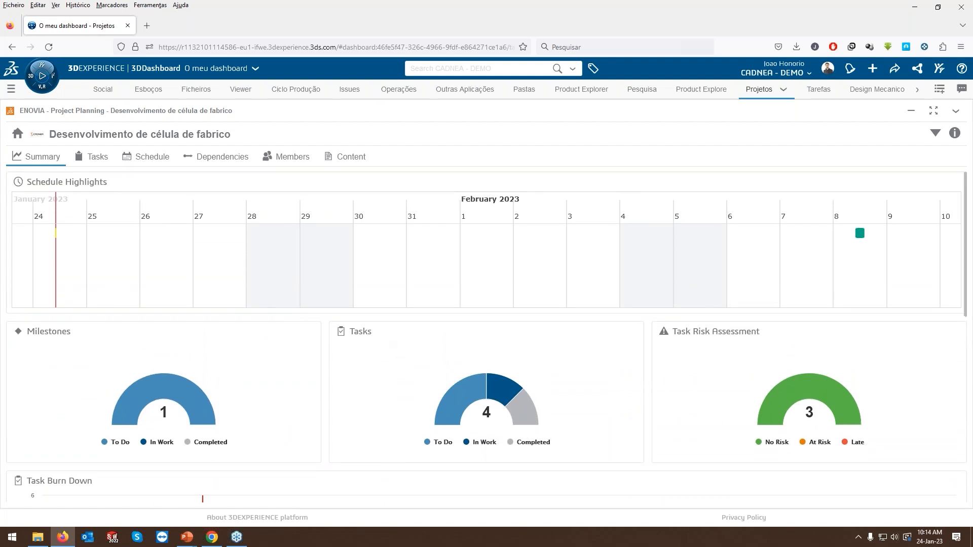
Open the schedule of the "Visão Geral" project from the list of all projects.
click(17, 133)
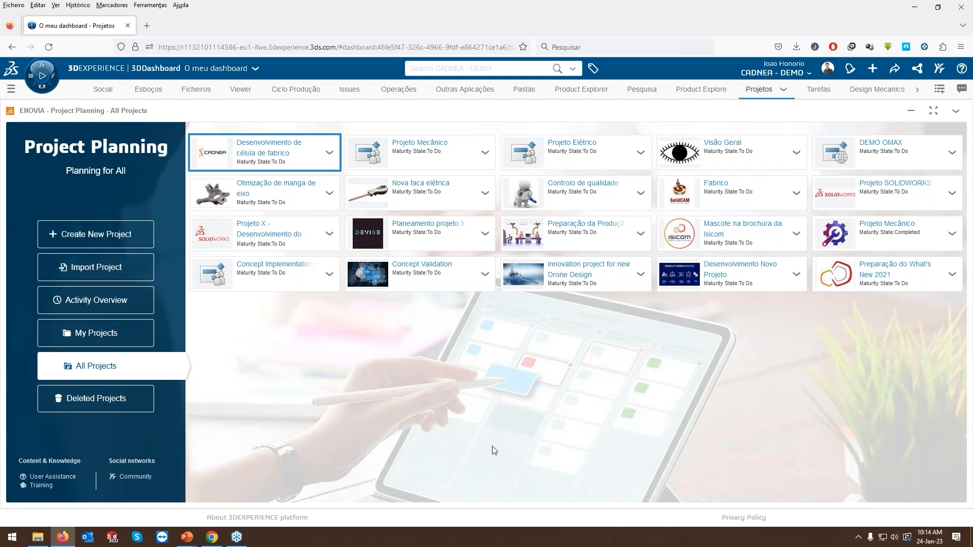
click(713, 152)
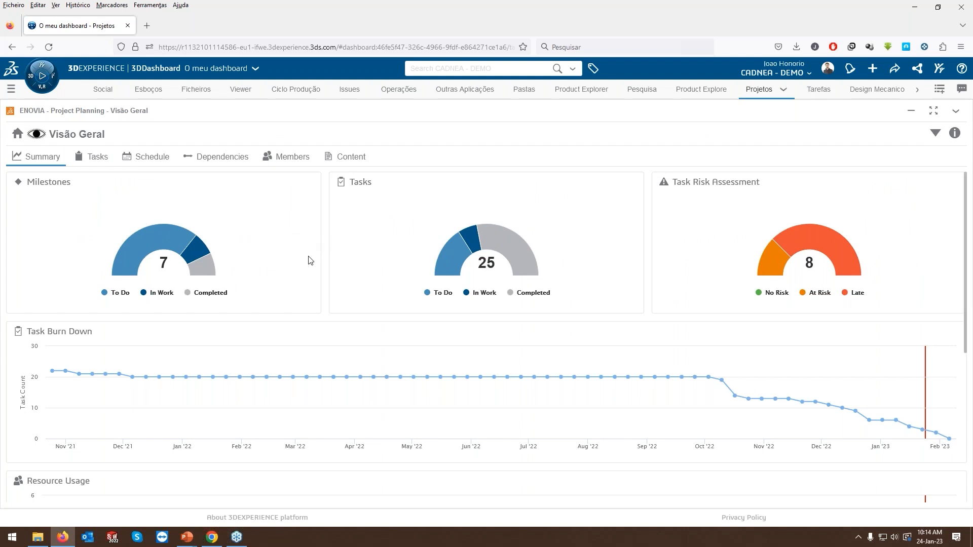
click(147, 158)
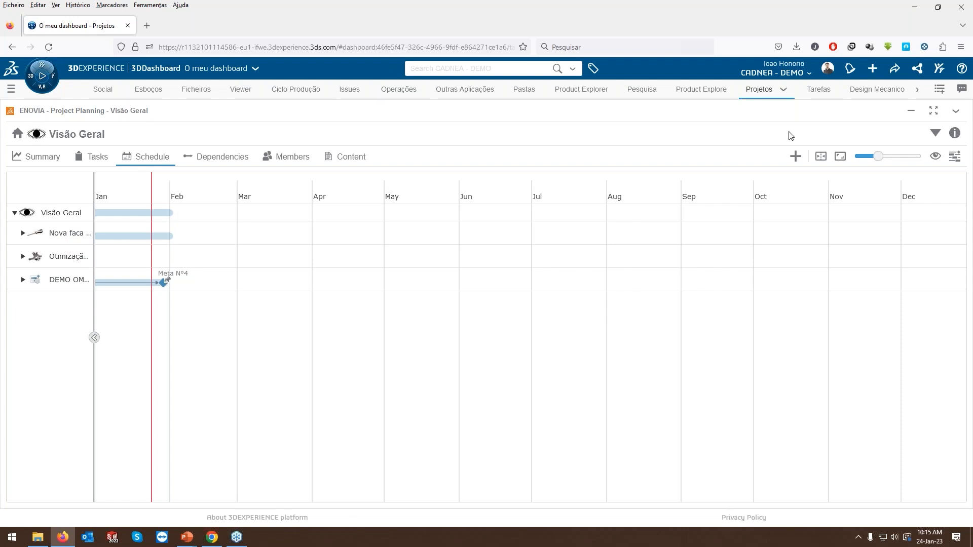
Add the existing project "Desenvolvimento de célula de fabrico" as a subproject of "Visão Geral".
click(795, 157)
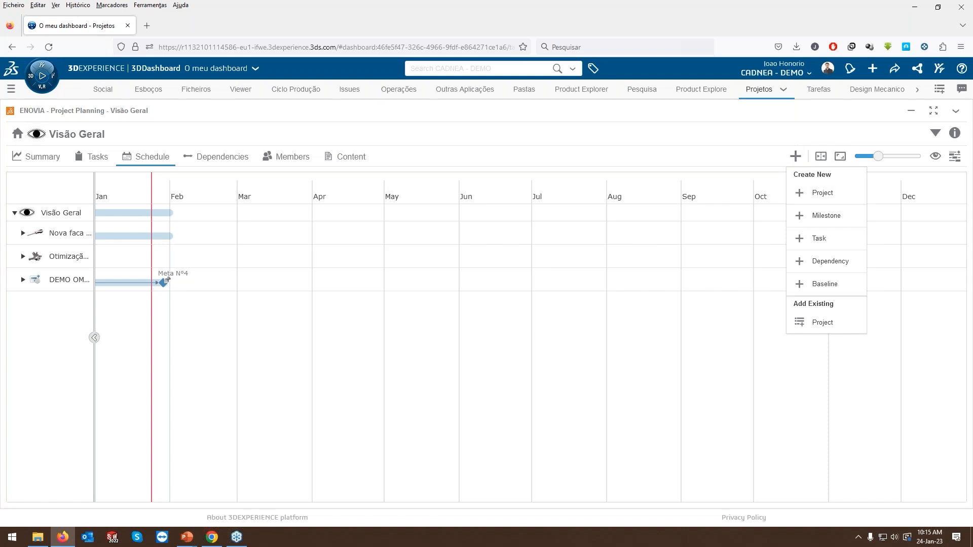
click(811, 325)
click(492, 253)
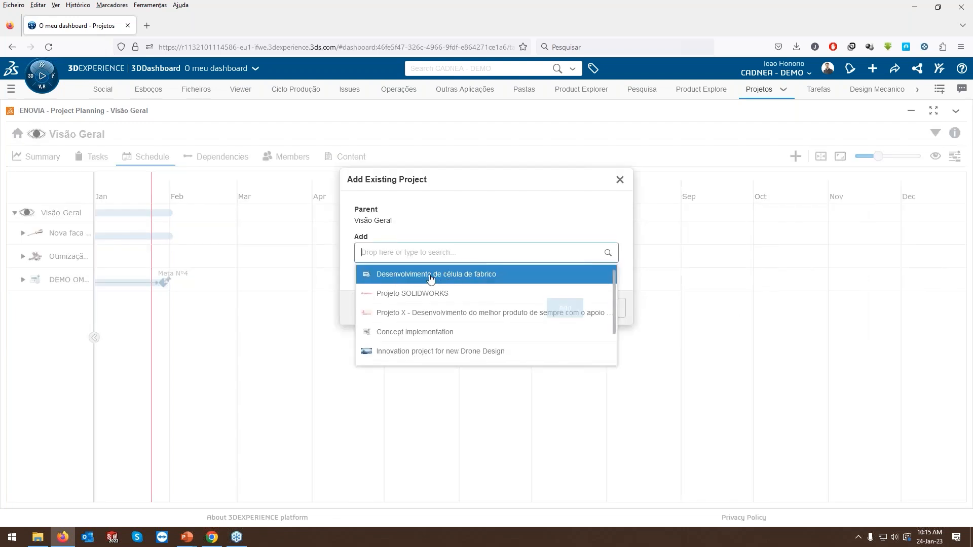
click(462, 279)
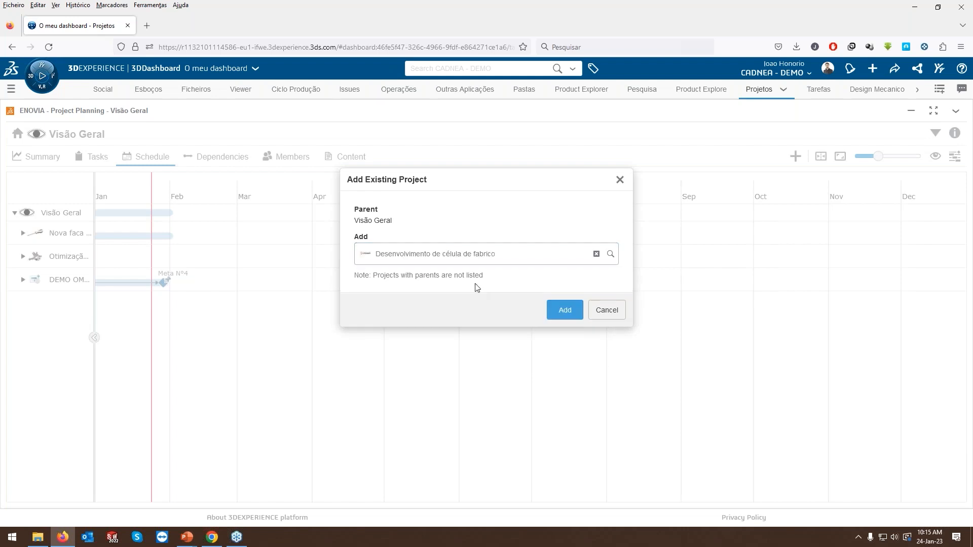
click(563, 309)
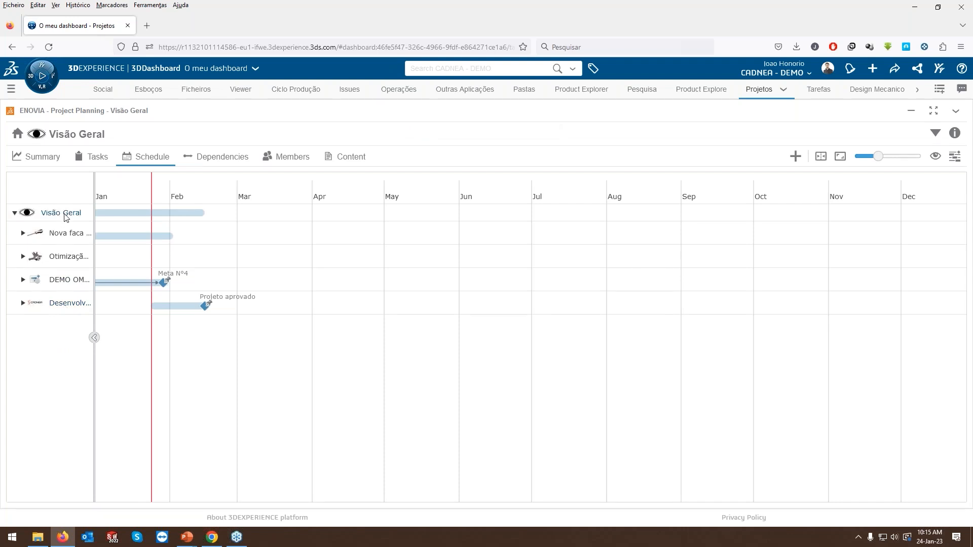
click(820, 160)
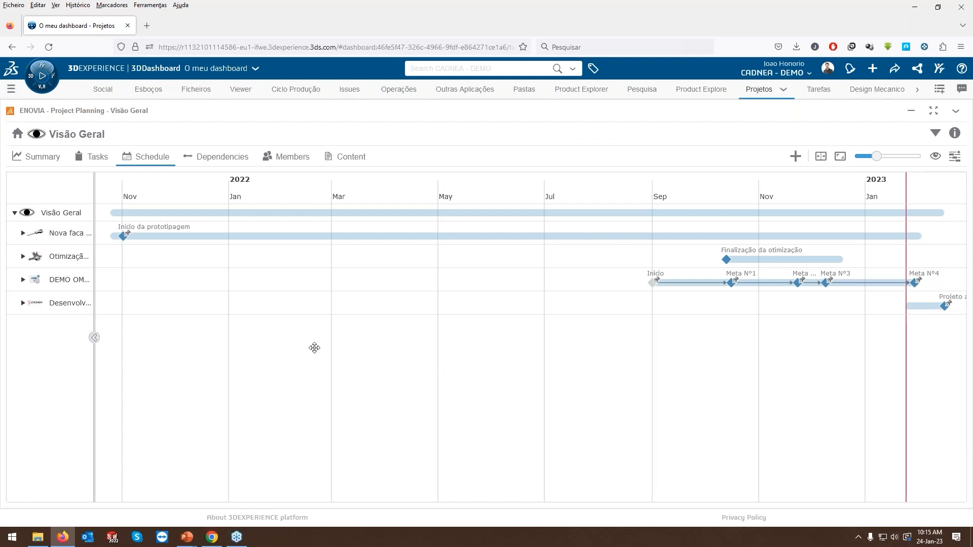
Examine the "Visão Geral" project summary's task risk assessment, task burn down, resource usage, deliverable count and assignees with open tasks.
click(41, 156)
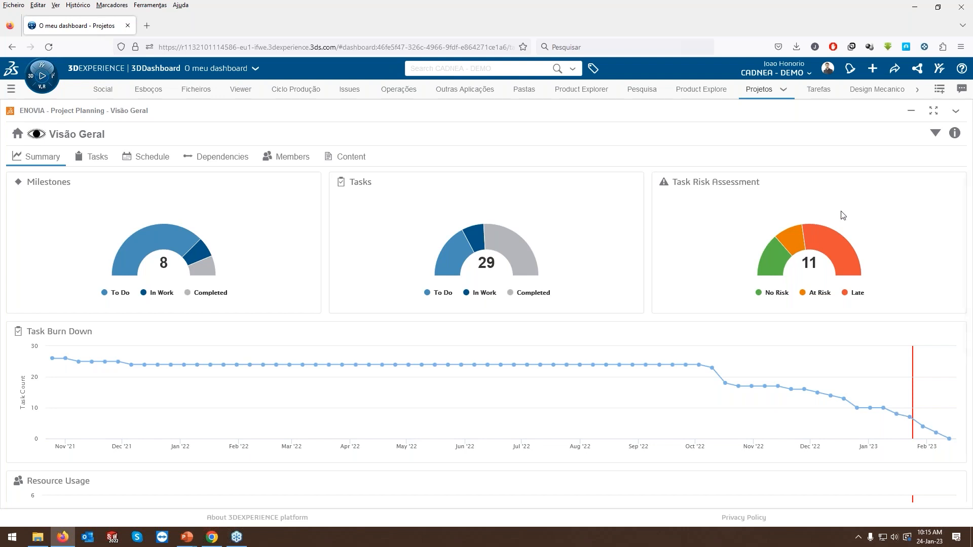
mouse_move(846, 253)
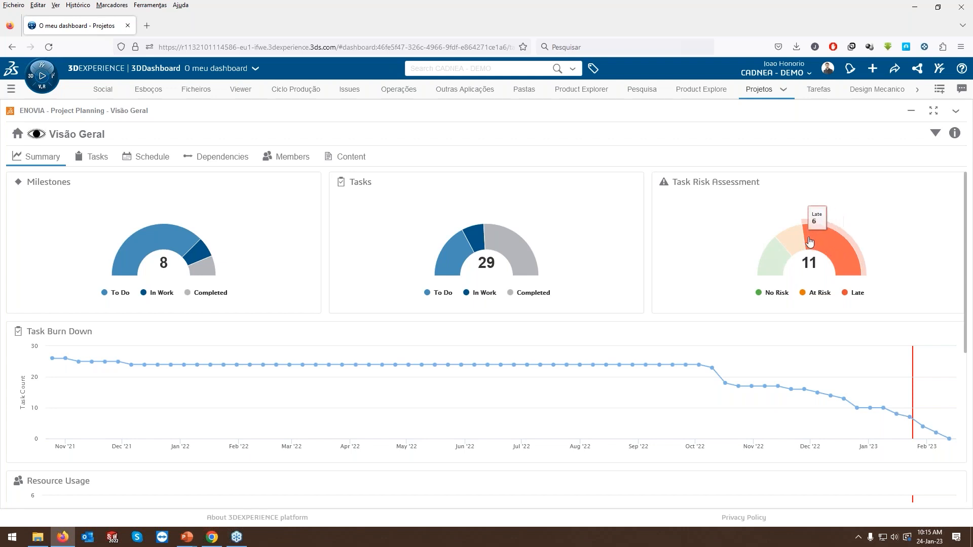
mouse_move(793, 244)
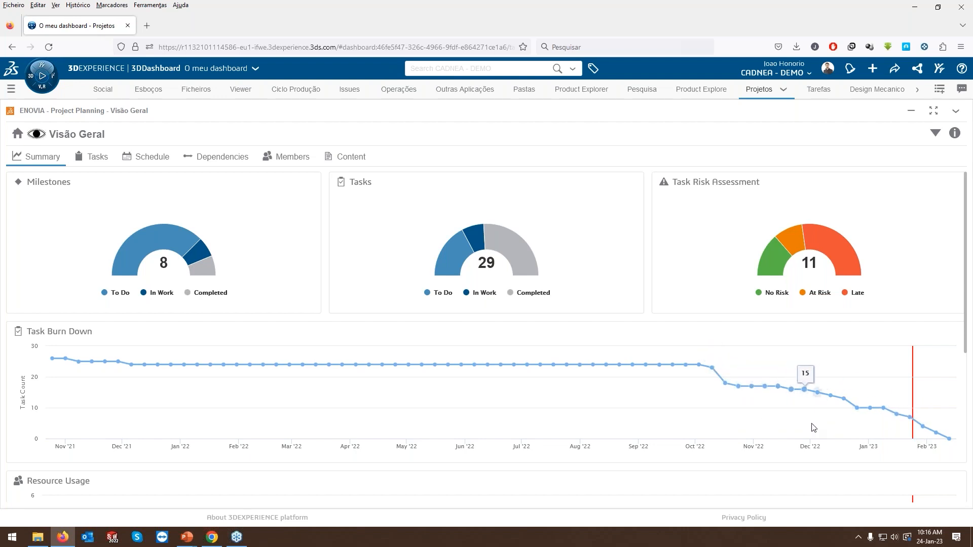
scroll(574, 427, down, 4)
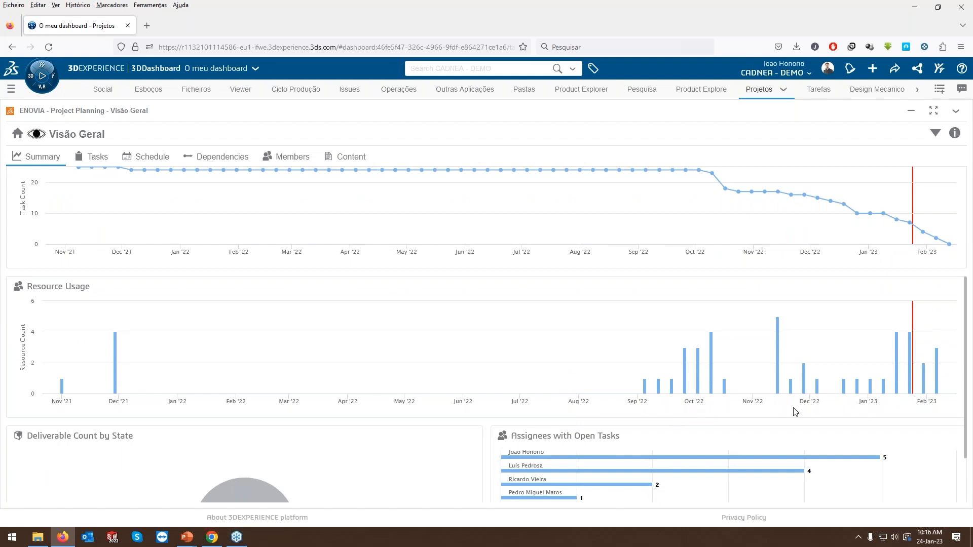
scroll(696, 417, down, 2)
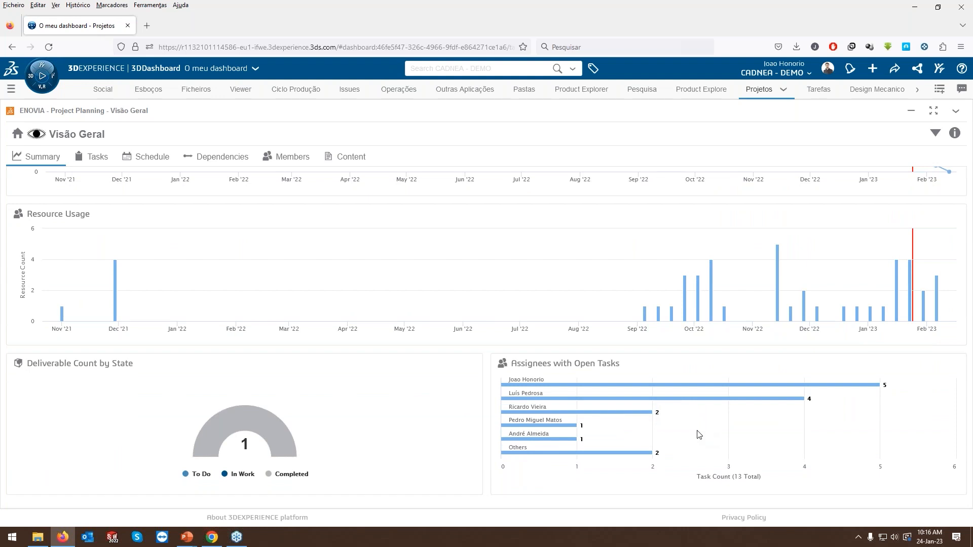
scroll(685, 432, up, 4)
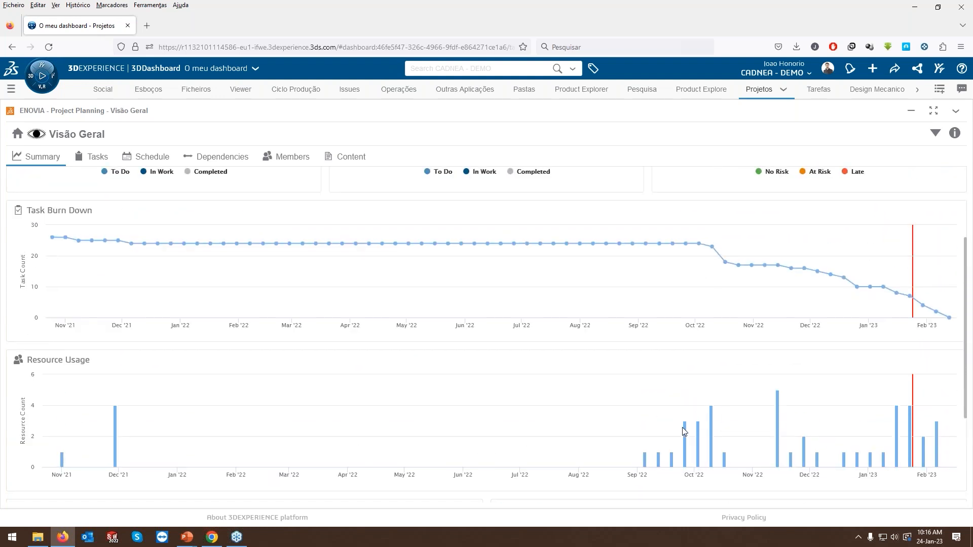
scroll(685, 432, up, 1)
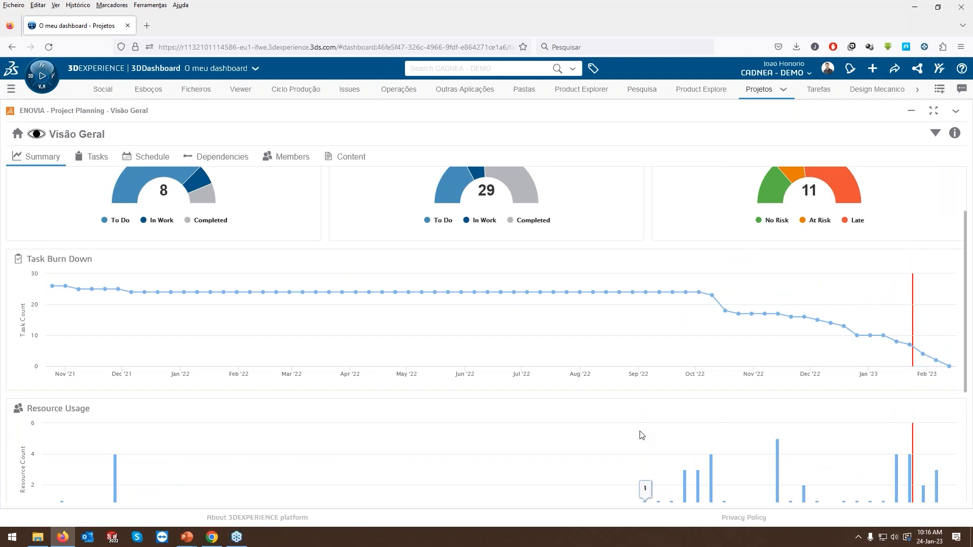